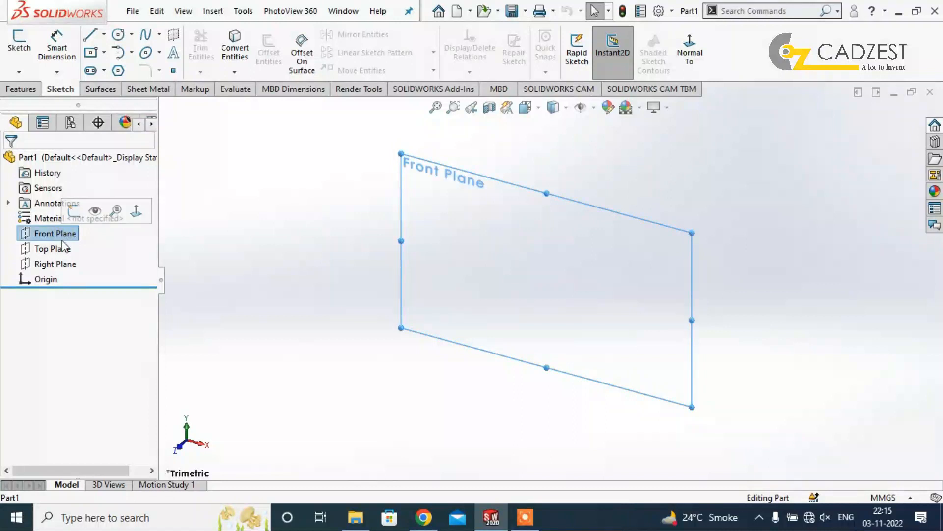
# On the Right Plane, sketch a closed stepped L-shaped profile from the origin, about 191 mm long with a flange about 37 mm wide.
pyautogui.click(55, 264)
pyautogui.click(75, 243)
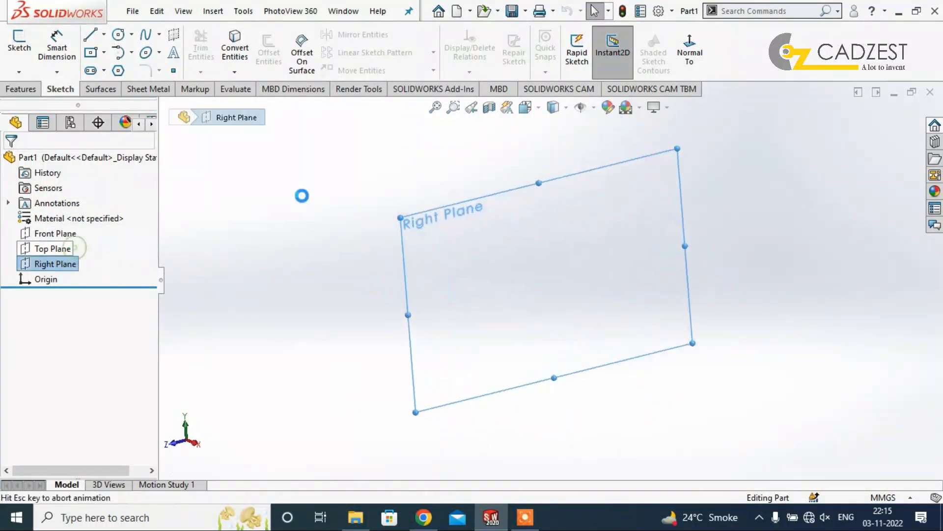
pyautogui.click(92, 36)
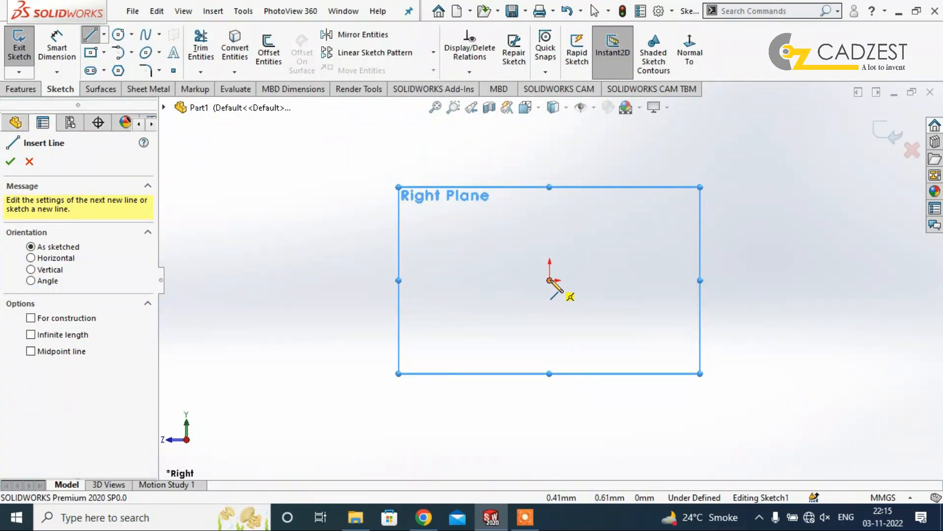
pyautogui.click(549, 280)
pyautogui.click(548, 170)
pyautogui.click(512, 170)
pyautogui.click(513, 216)
pyautogui.click(359, 216)
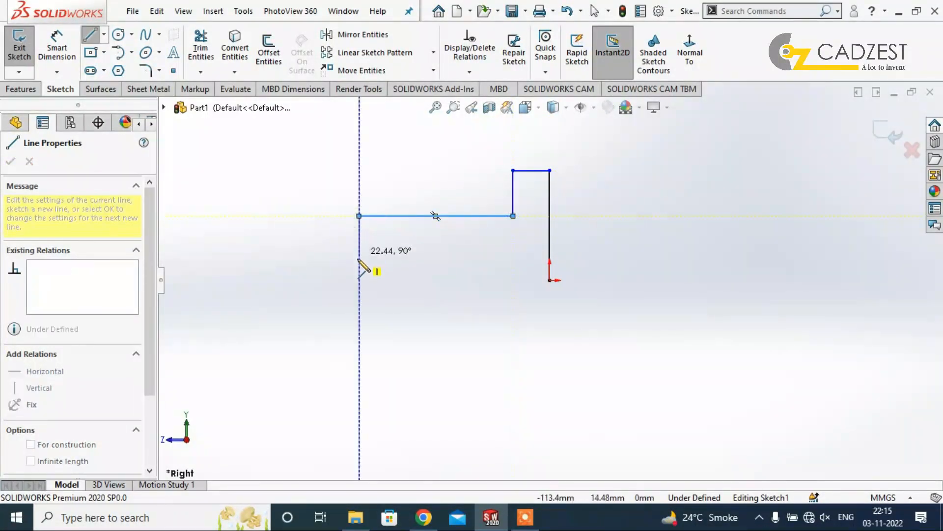
pyautogui.click(359, 281)
pyautogui.click(550, 280)
pyautogui.press('Escape')
pyautogui.scroll(-1, 537, 202)
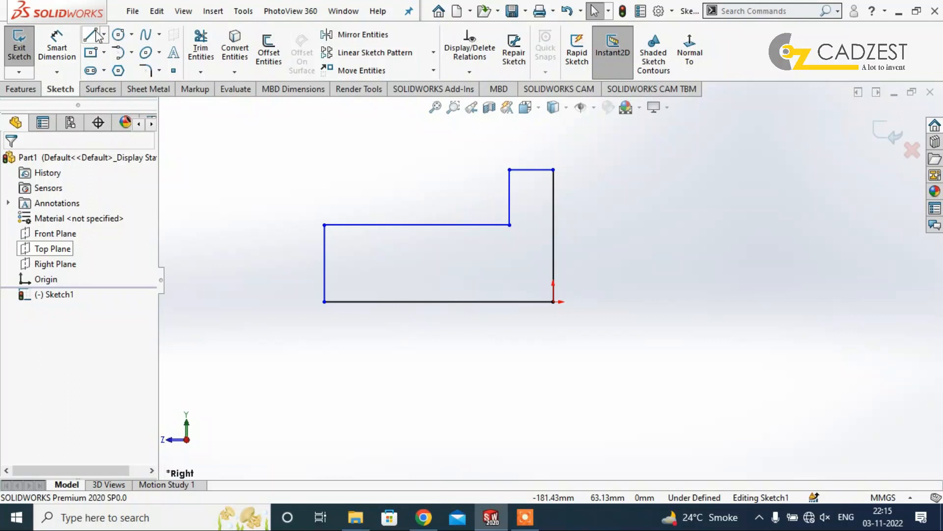
# Draw a horizontal line across the profile between its two outer vertical edges, about 48 mm above the base line.
pyautogui.click(324, 244)
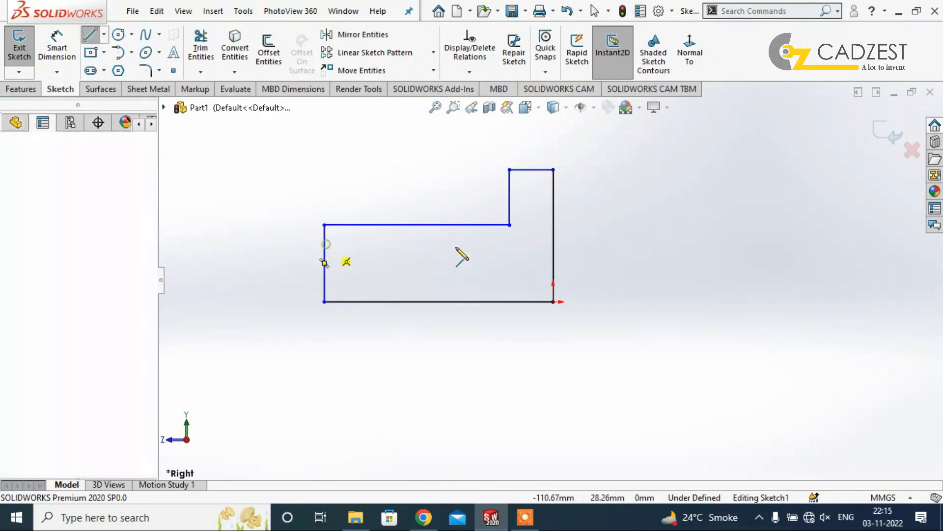
pyautogui.click(553, 243)
pyautogui.press('Escape')
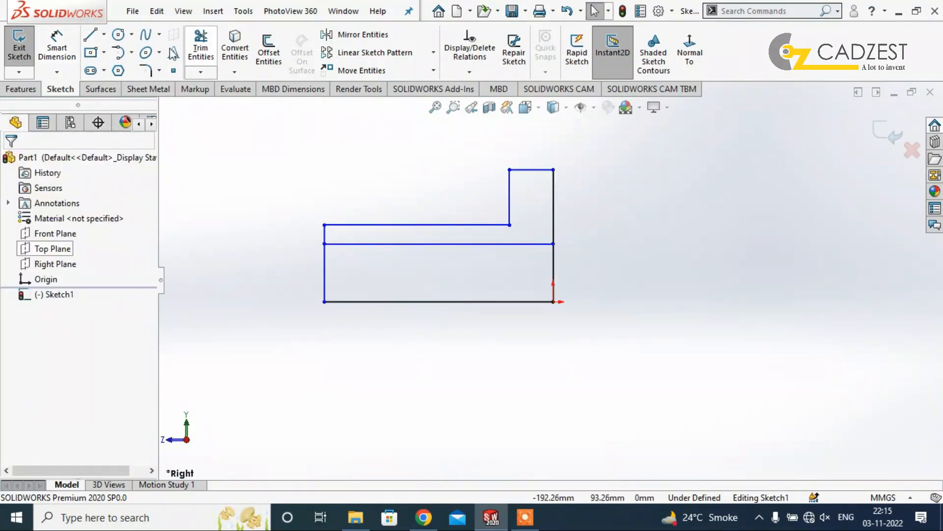
# Draw a horizontal centerline about 141 mm long from the origin, extending away from the profile.
pyautogui.click(59, 51)
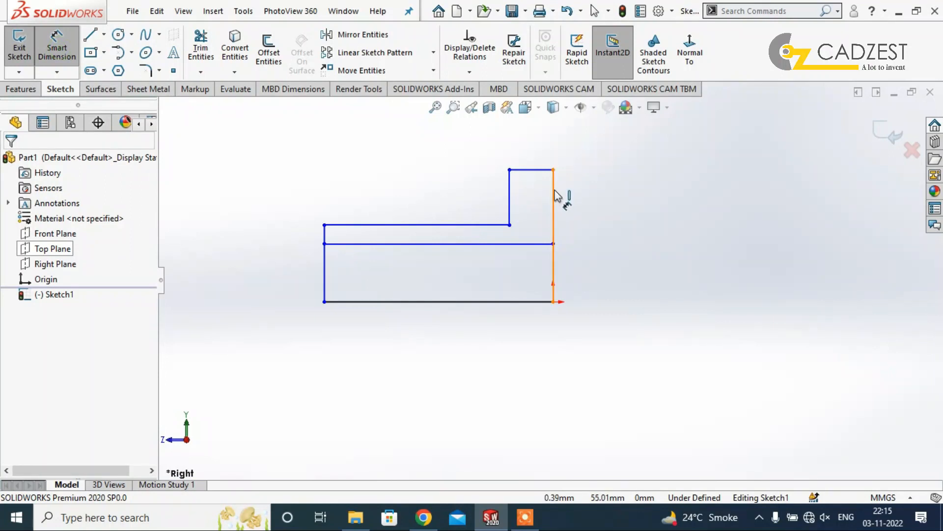
pyautogui.press('Escape')
pyautogui.click(104, 34)
pyautogui.click(133, 68)
pyautogui.click(554, 301)
pyautogui.doubleClick(722, 301)
# Dimension the flange's top edge from the centerline as a 220 mm diameter.
pyautogui.click(57, 49)
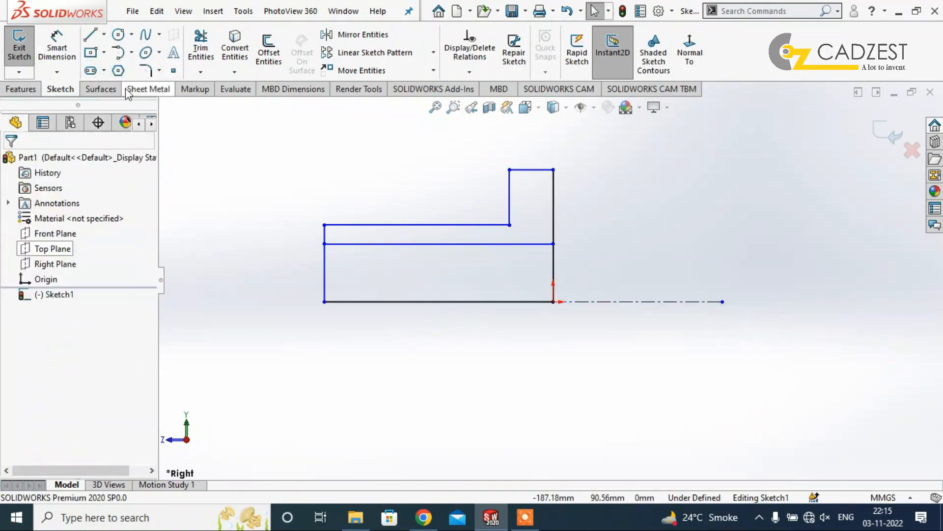
pyautogui.click(537, 171)
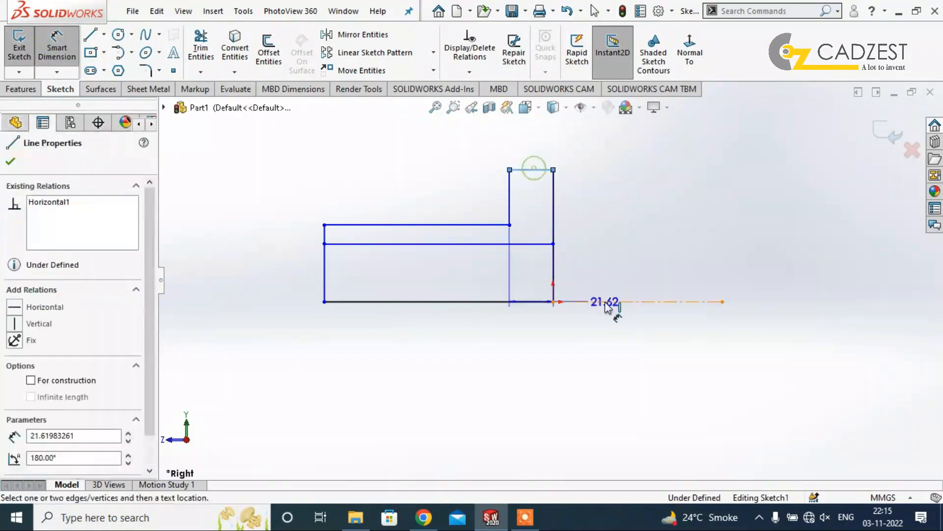
pyautogui.click(612, 302)
pyautogui.click(609, 331)
pyautogui.write('220')
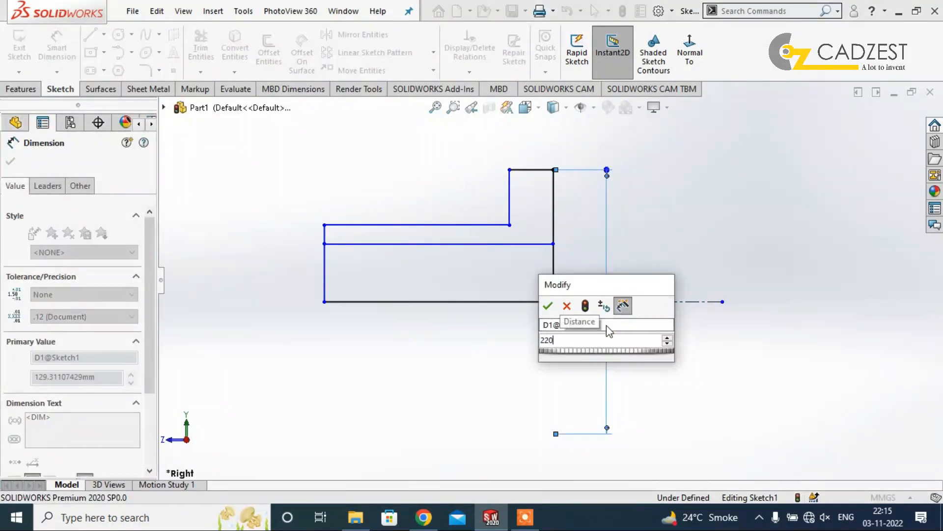
pyautogui.press('Return')
# Dimension the long upper edge of the tube section from the centerline as a 110 mm diameter.
pyautogui.click(462, 233)
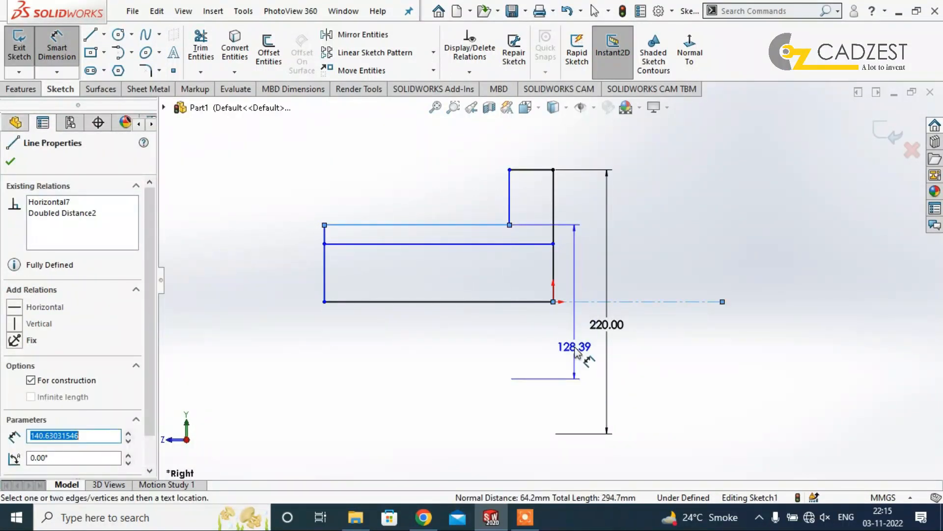
pyautogui.click(575, 348)
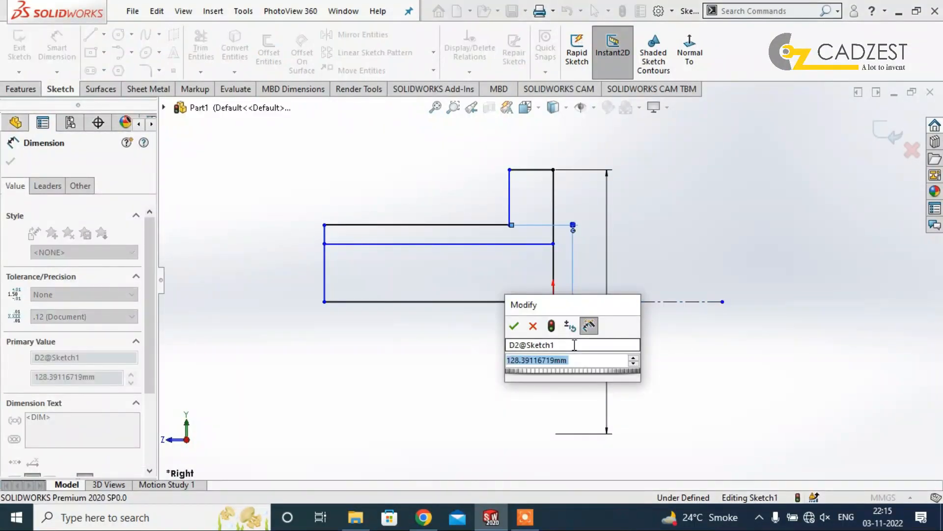
pyautogui.write('11')
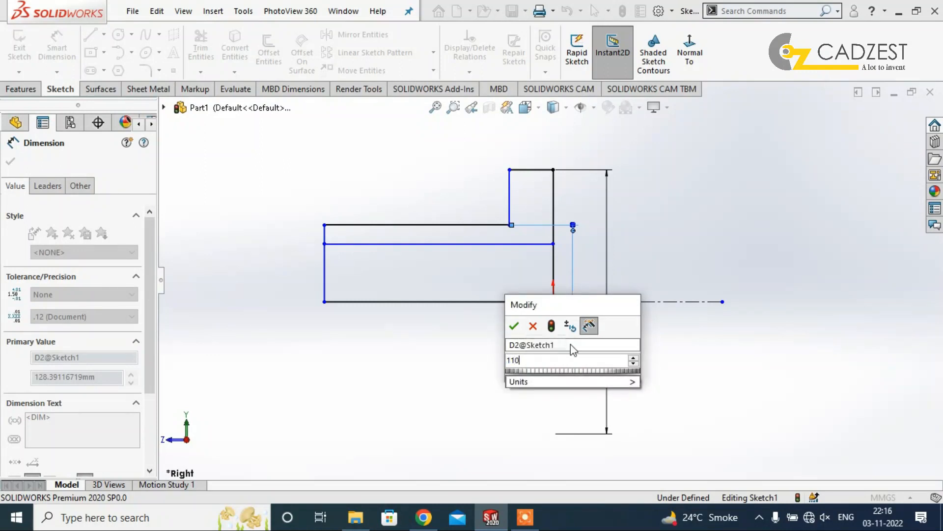
pyautogui.write('0')
pyautogui.press('Return')
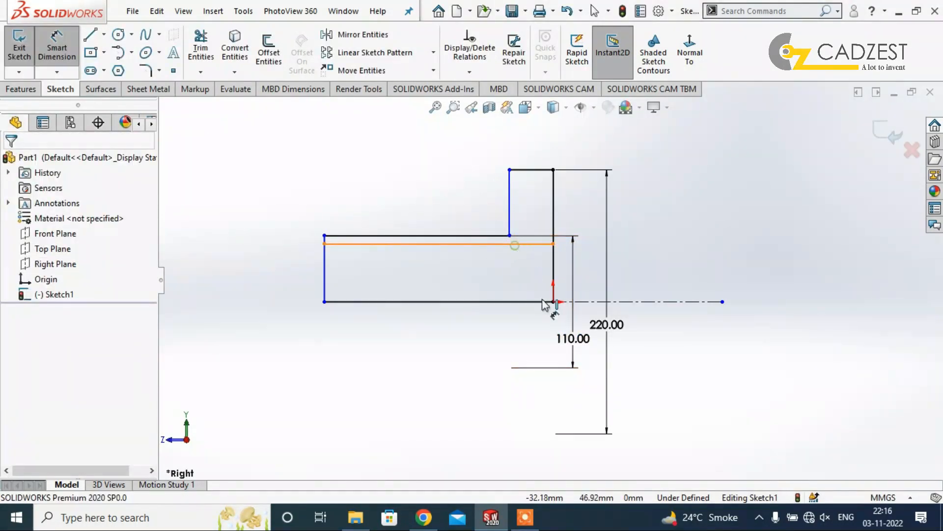
# Dimension the inner horizontal line from the centerline as a 90 mm diameter.
pyautogui.click(533, 243)
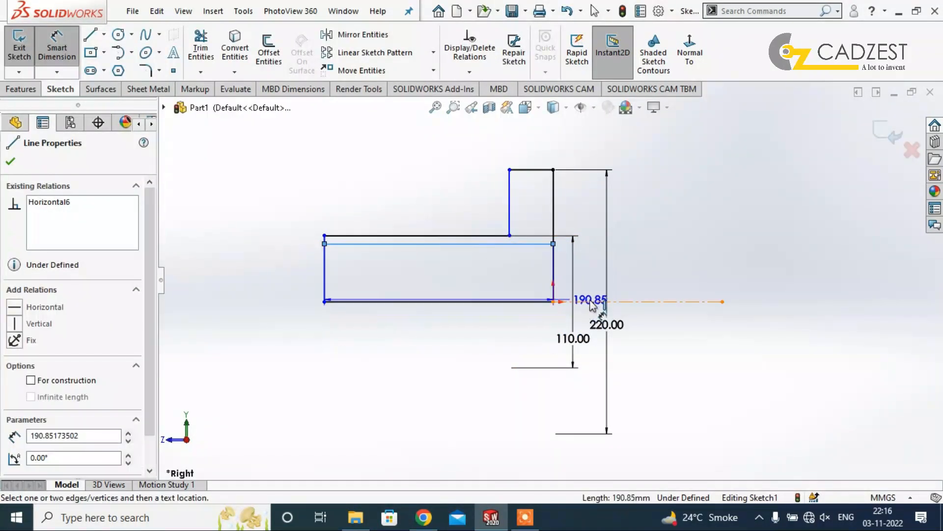
pyautogui.click(549, 337)
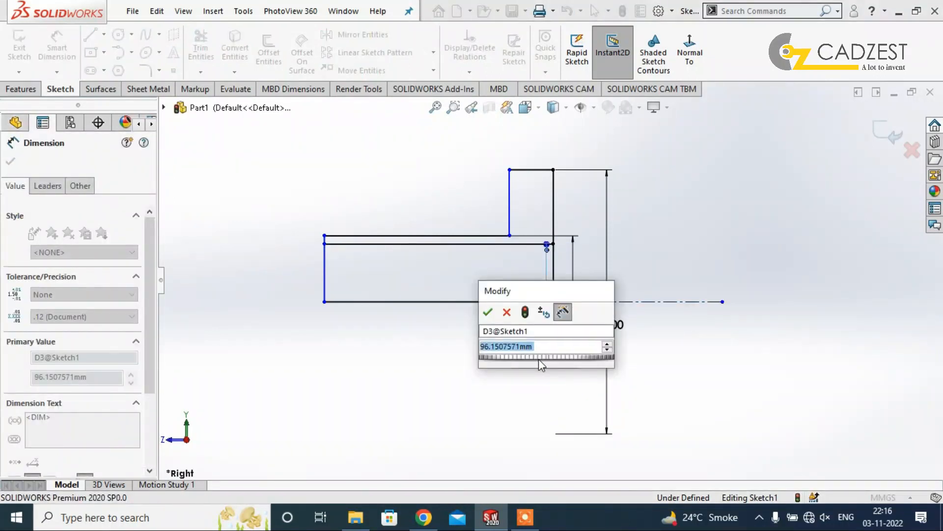
pyautogui.write('90')
pyautogui.press('Return')
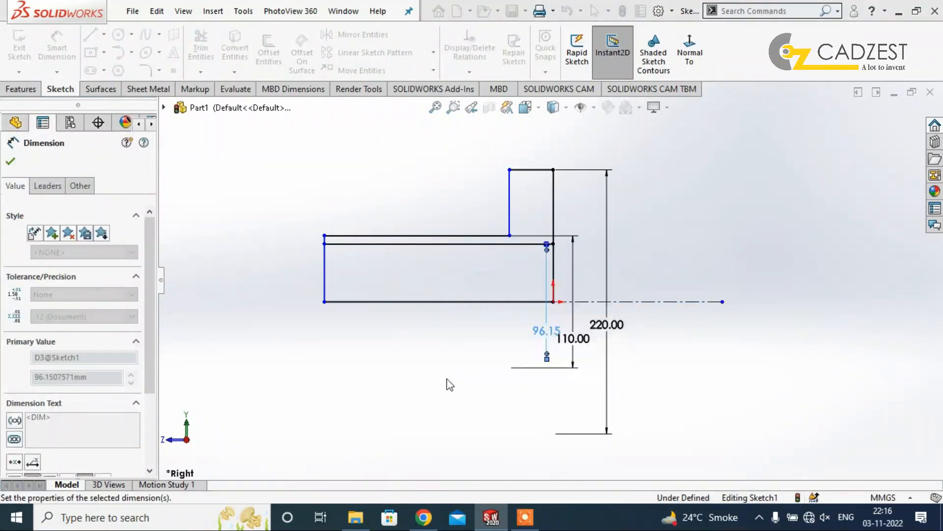
# Dimension the profile's base line to a length of 150 mm.
pyautogui.click(438, 304)
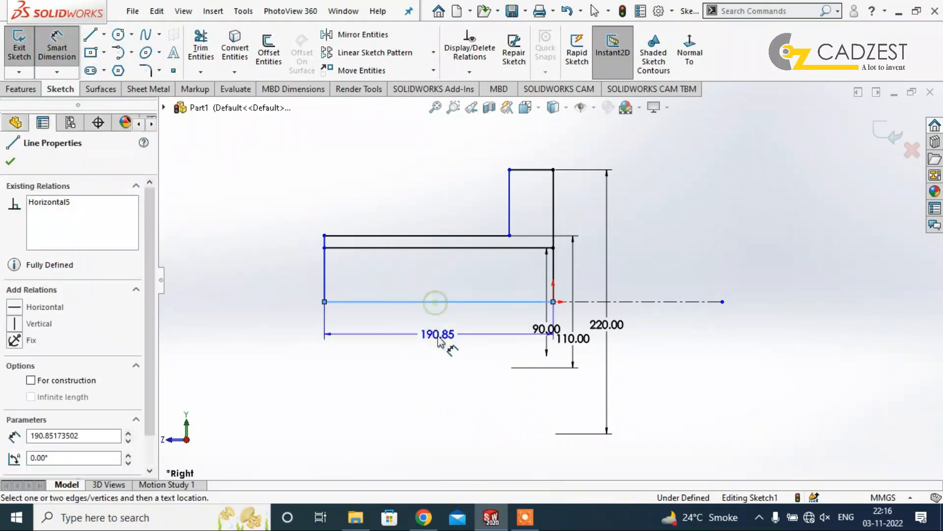
pyautogui.click(456, 364)
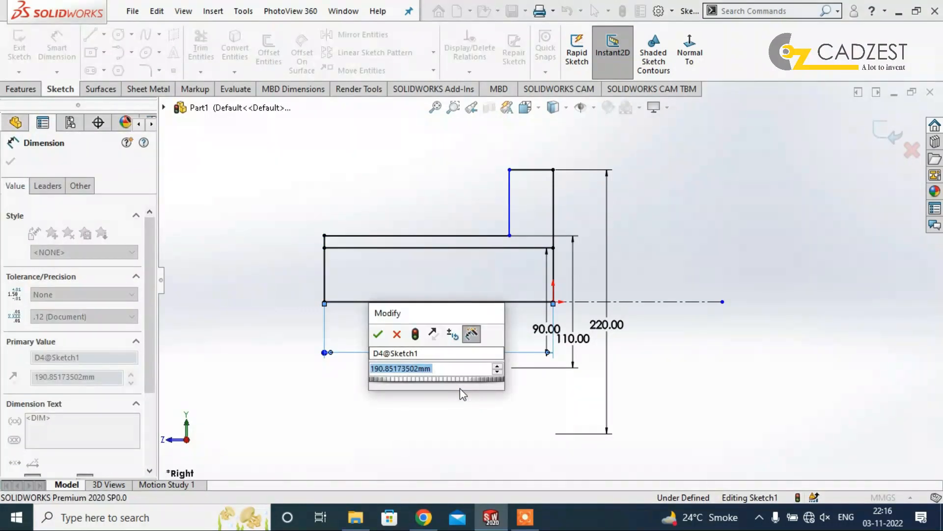
pyautogui.write('150')
pyautogui.press('Return')
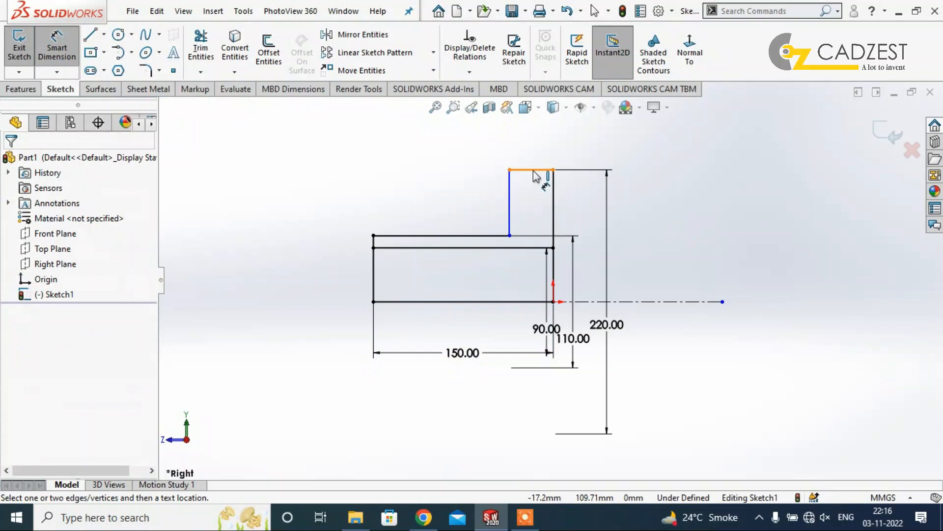
# Dimension the flange's top edge to a width of 25 mm.
pyautogui.click(540, 170)
pyautogui.click(540, 148)
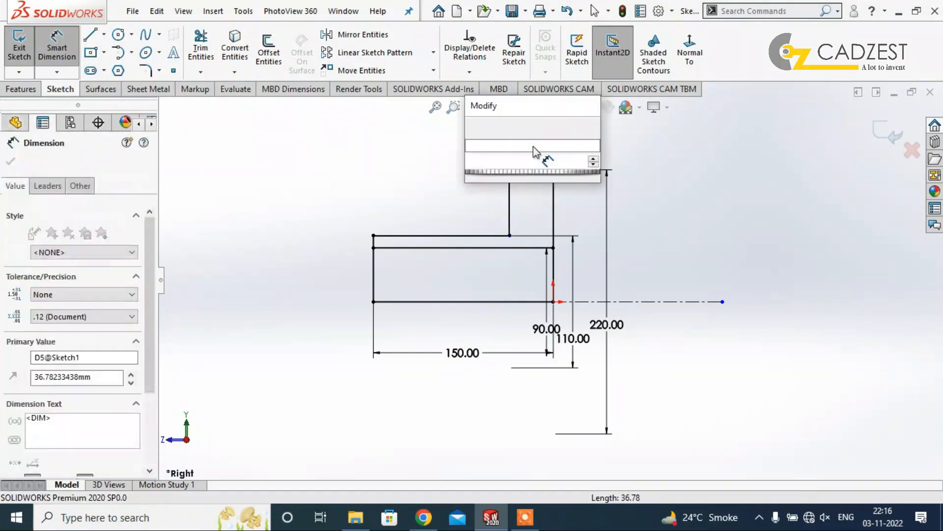
pyautogui.scroll(-2, 682, 255)
pyautogui.scroll(1, 670, 268)
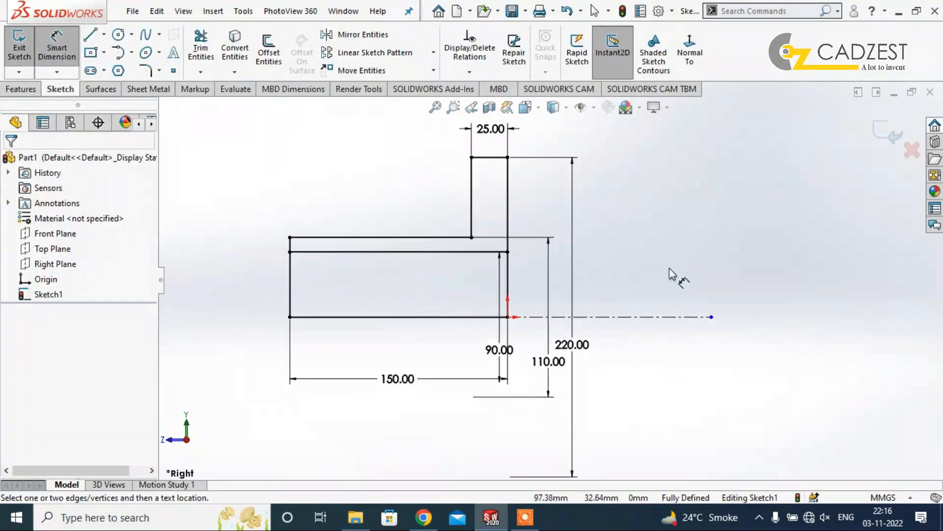
pyautogui.press('Escape')
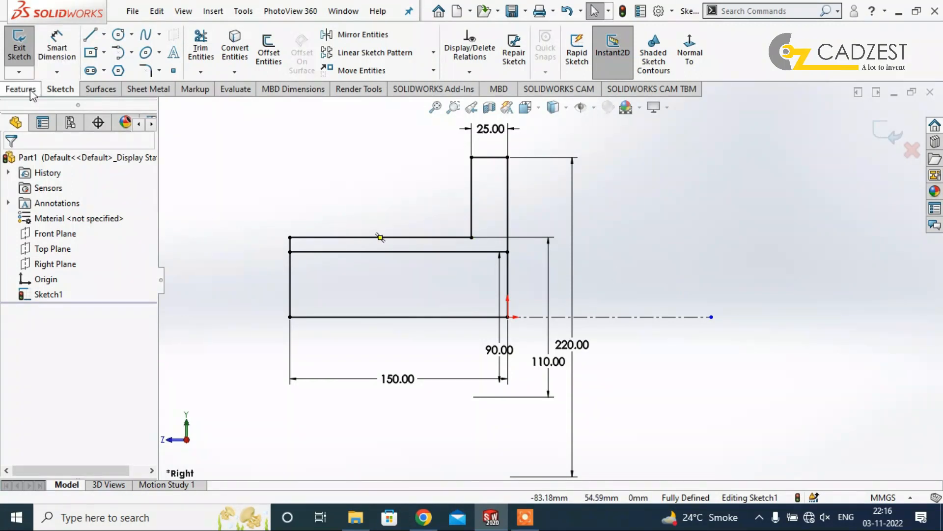
# Revolve the L-shaped region above the inner line 360 degrees around the centerline, with Thin Feature turned off.
pyautogui.click(22, 88)
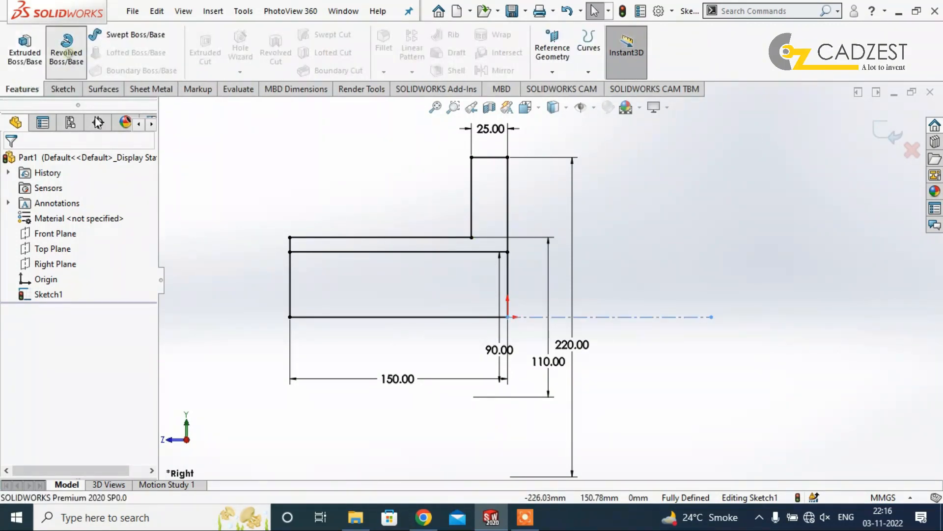
pyautogui.click(67, 49)
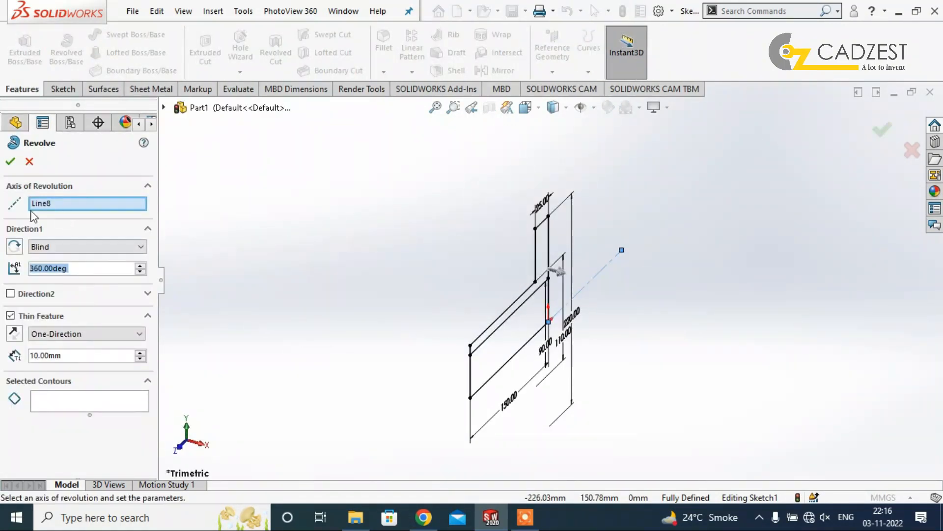
pyautogui.click(76, 206)
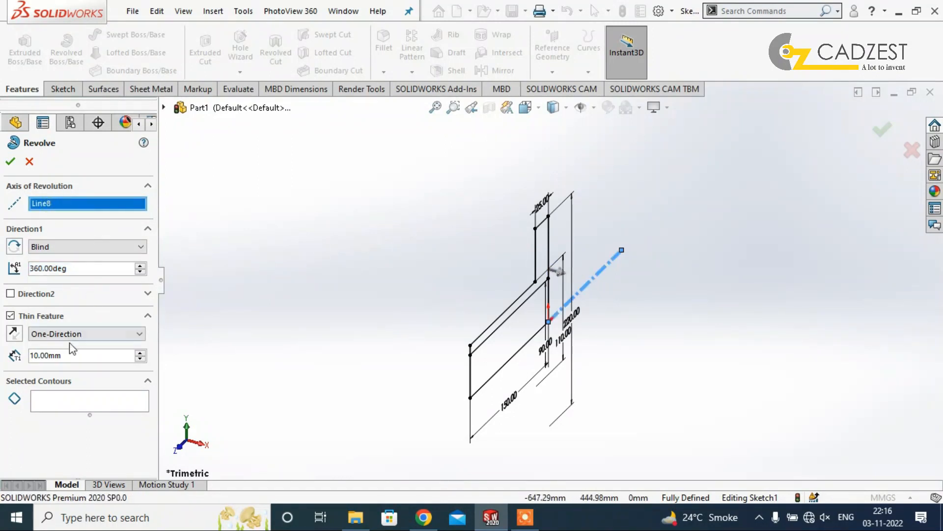
pyautogui.click(10, 316)
pyautogui.click(60, 361)
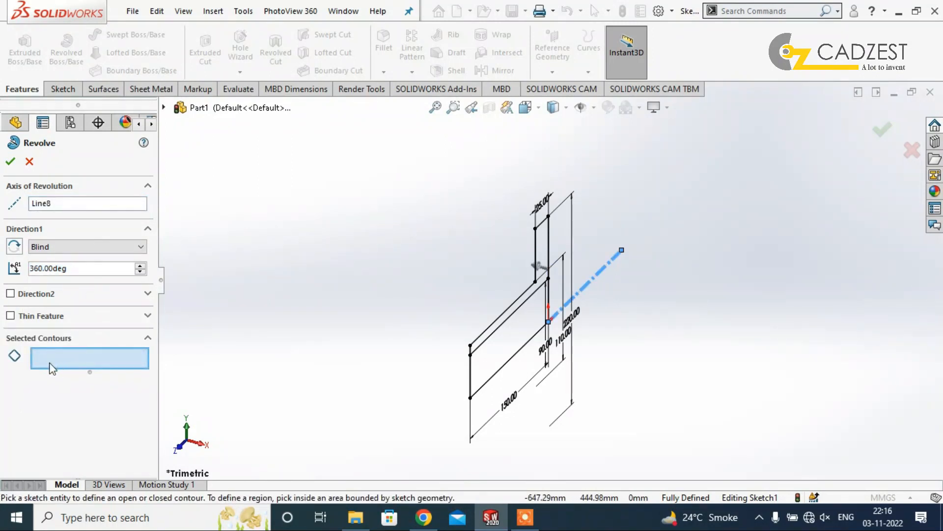
pyautogui.scroll(-4, 596, 271)
pyautogui.click(512, 263)
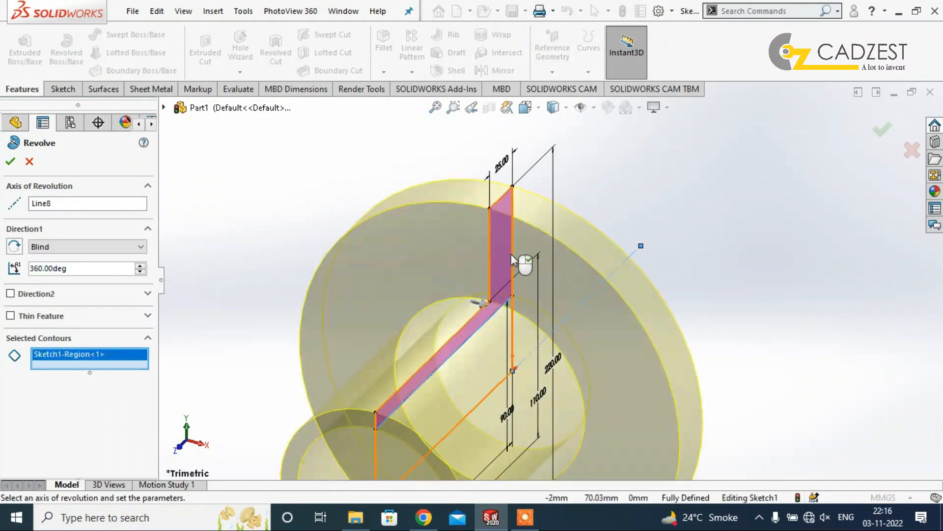
pyautogui.scroll(4, 511, 259)
pyautogui.click(9, 161)
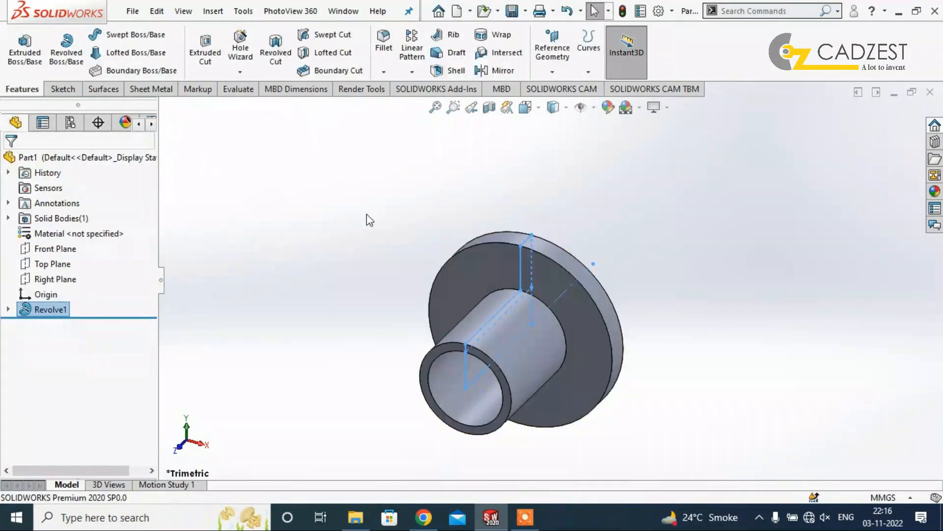
# On the flange face on the tube side, sketch a circle about 158 mm in diameter centred on the origin, in Front view.
pyautogui.moveTo(379, 214); pyautogui.dragTo(497, 204, button='middle')
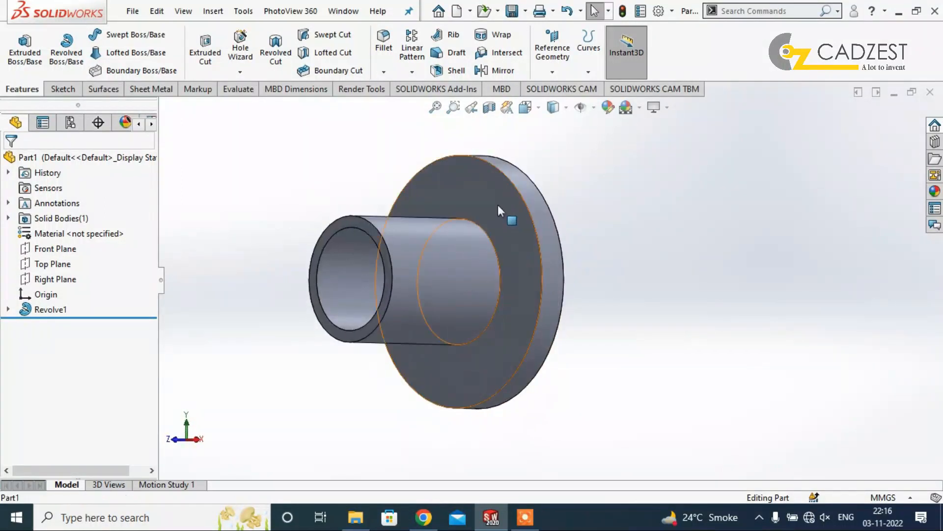
pyautogui.rightClick(497, 204)
pyautogui.click(532, 183)
pyautogui.press('space')
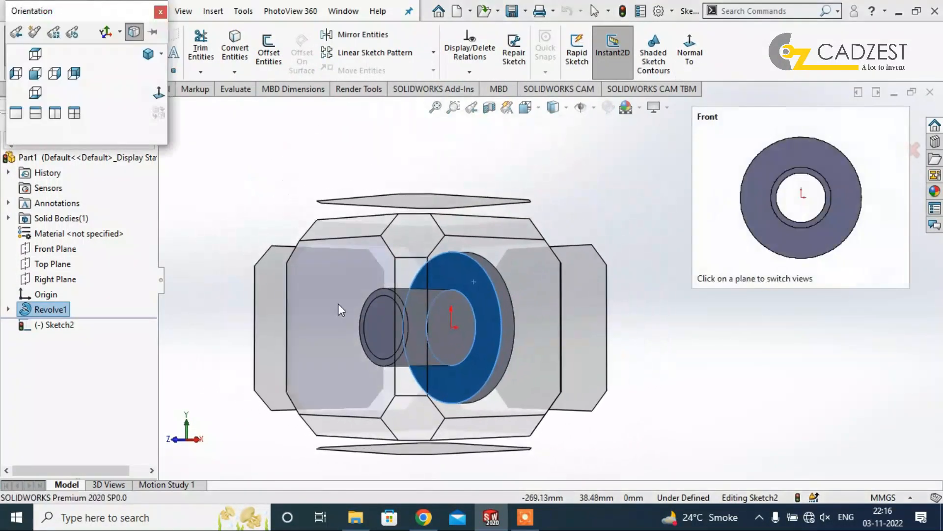
pyautogui.click(340, 303)
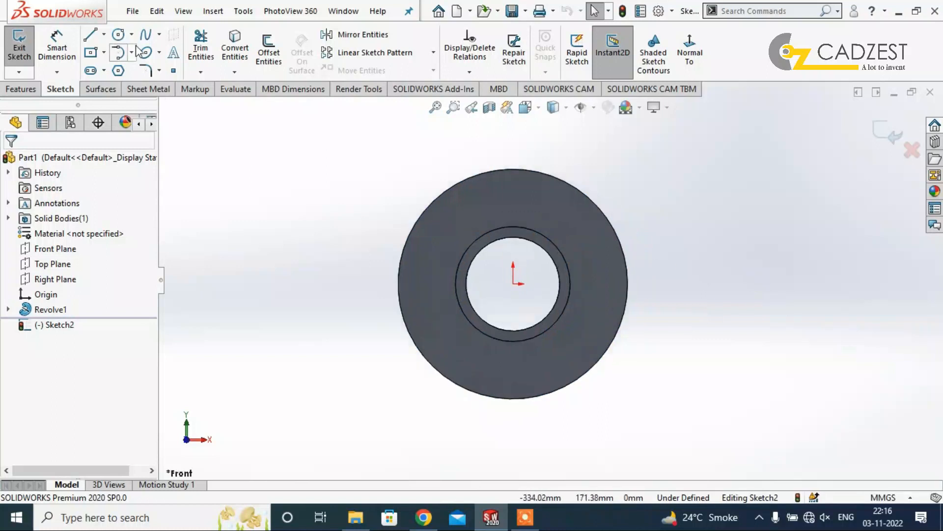
pyautogui.click(122, 35)
pyautogui.click(514, 284)
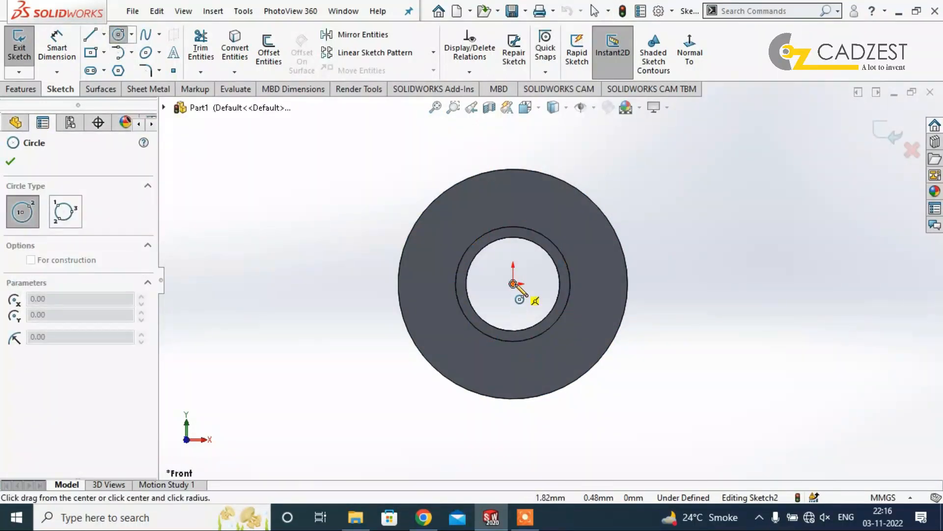
pyautogui.click(527, 203)
pyautogui.press('Escape')
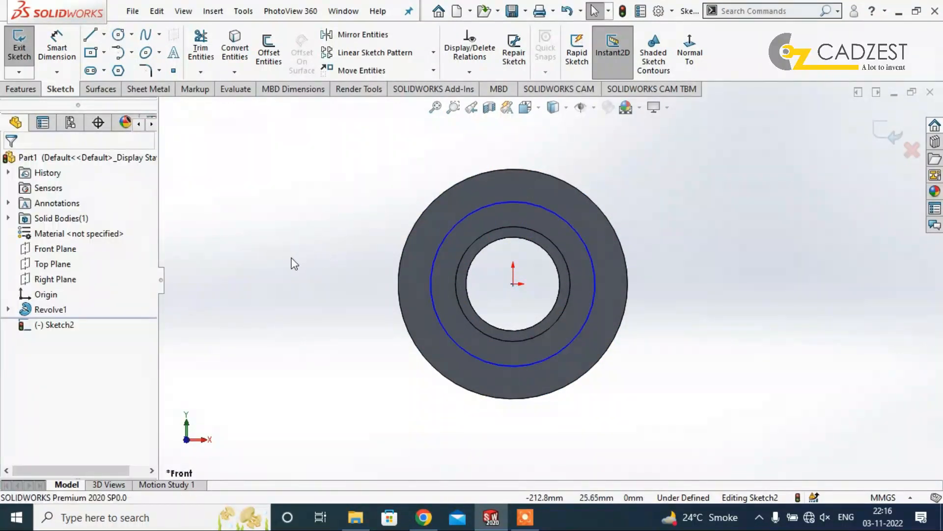
# Dimension the circle sketched on the flange face to a diameter of 160 mm.
pyautogui.moveTo(291, 258); pyautogui.dragTo(295, 216, button='right')
pyautogui.click(491, 206)
pyautogui.click(677, 200)
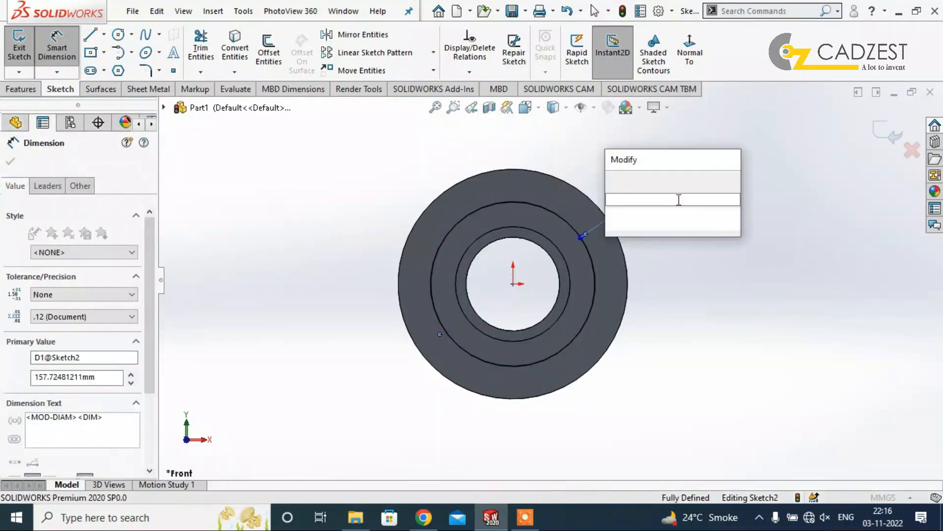
pyautogui.write('160')
pyautogui.press('Return')
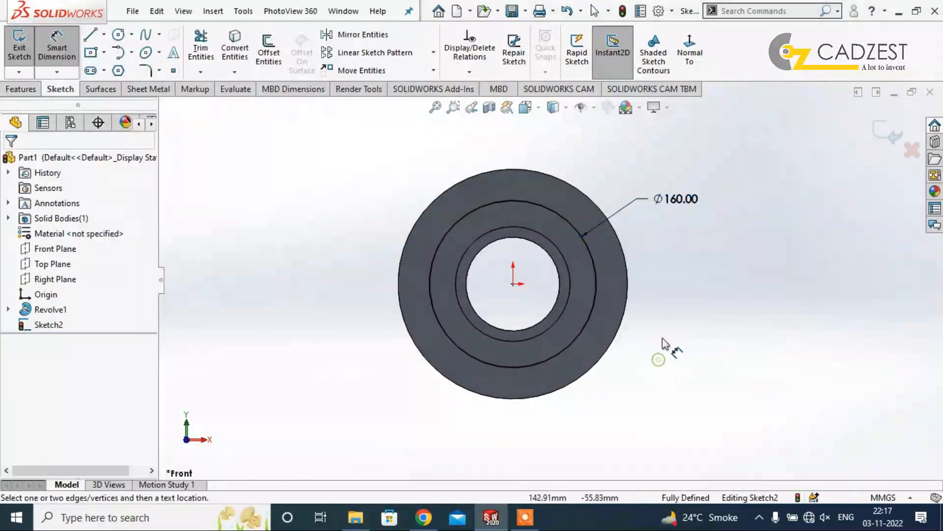
# Sketch a small circle about 11 mm in diameter centred on the uppermost point of the 160 mm circle.
pyautogui.scroll(-2, 635, 243)
pyautogui.click(118, 33)
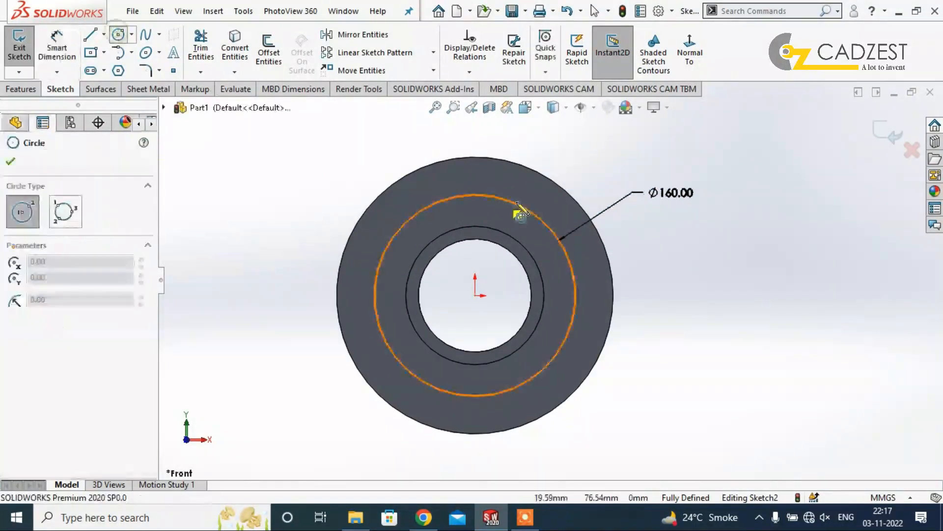
pyautogui.click(477, 194)
pyautogui.click(475, 202)
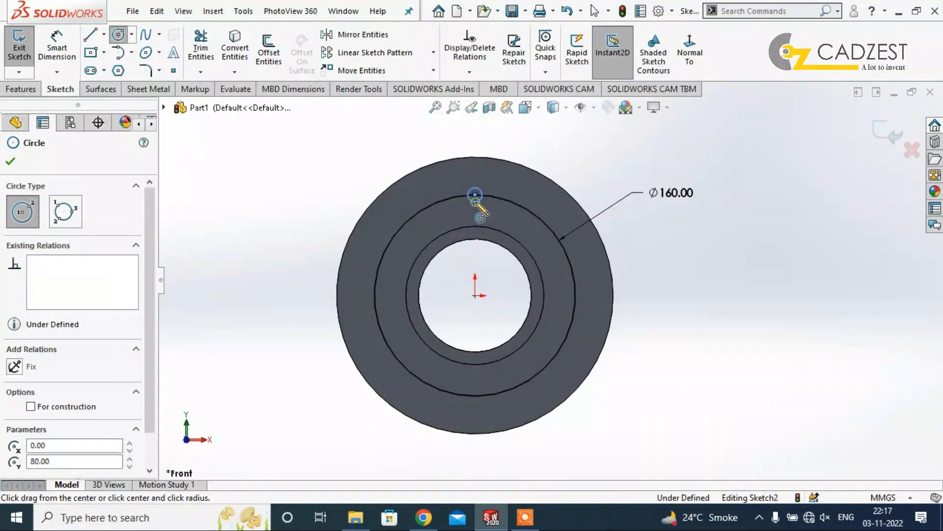
pyautogui.press('Escape')
# Dimension the small circle to a diameter of 12 mm.
pyautogui.moveTo(712, 346); pyautogui.dragTo(711, 310, button='right')
pyautogui.click(472, 188)
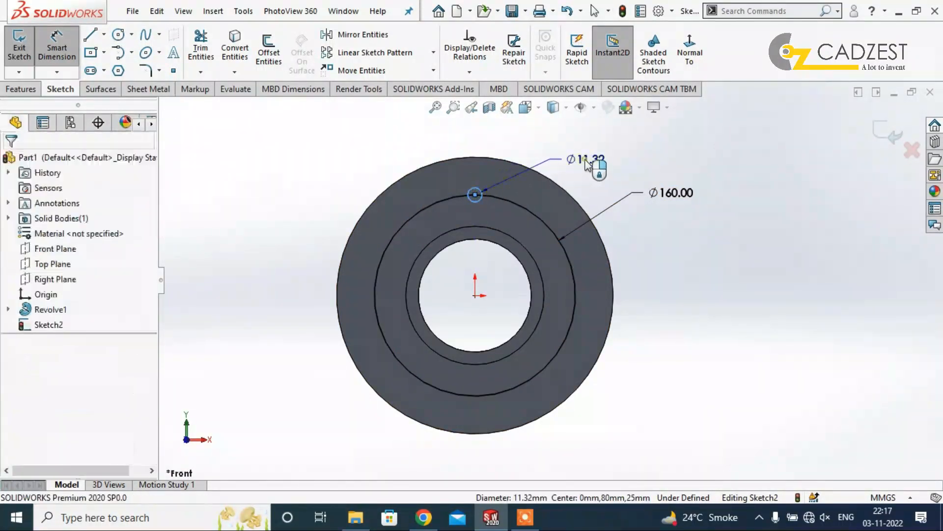
pyautogui.click(625, 176)
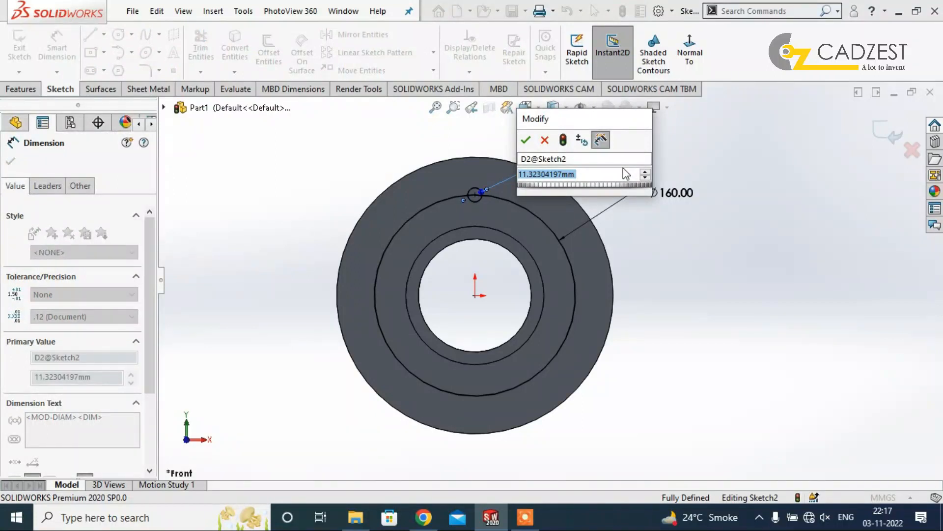
pyautogui.write('12')
pyautogui.press('Return')
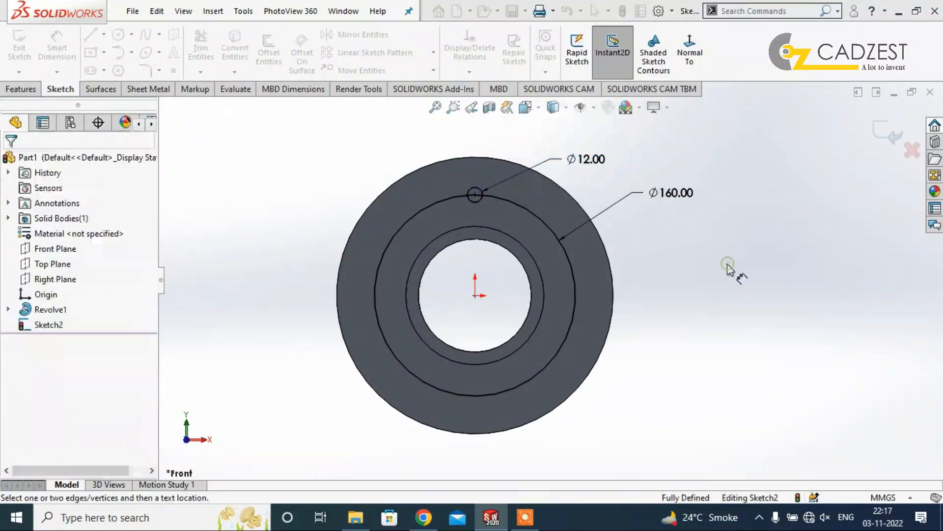
pyautogui.press('Escape')
# Convert the 160 mm circle to construction geometry.
pyautogui.click(574, 279)
pyautogui.click(67, 348)
pyautogui.click(212, 255)
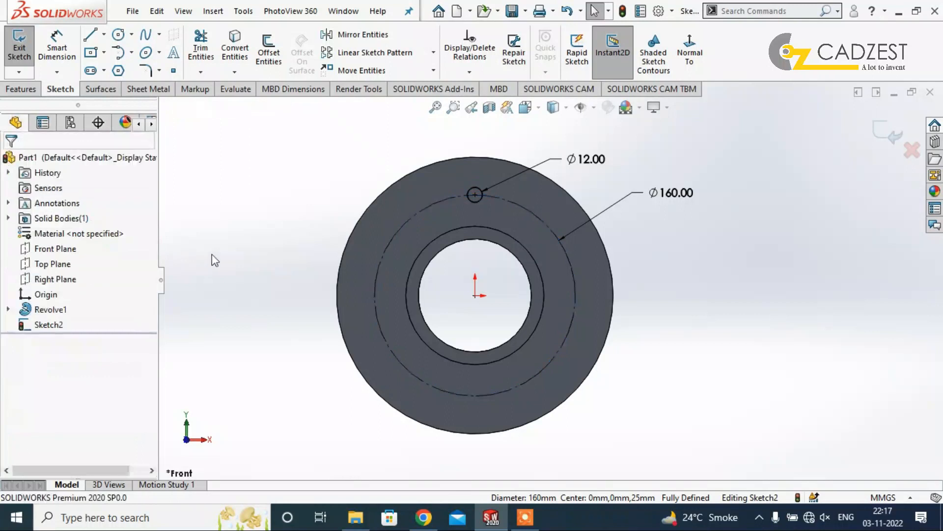
# Cut the 12 mm circle through the flange with a Blind Extruded Cut of 64 mm from the sketch plane.
pyautogui.click(21, 89)
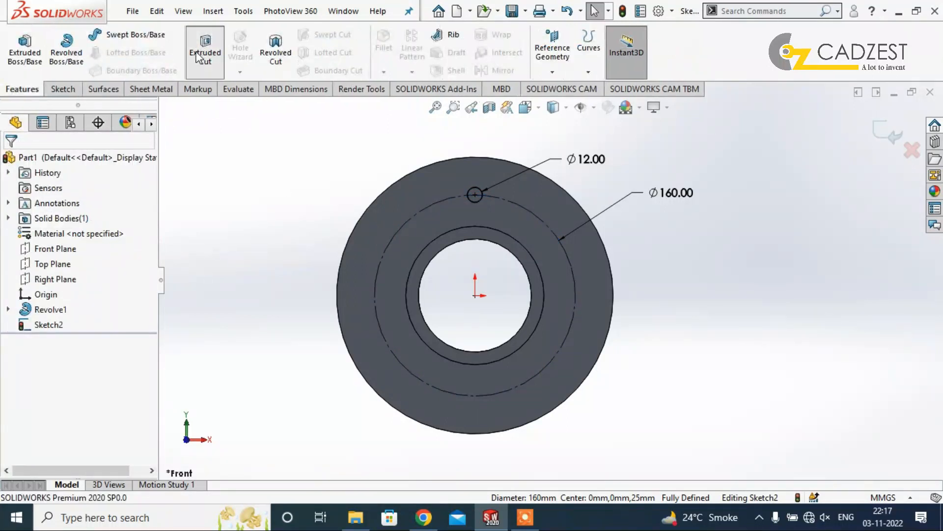
pyautogui.moveTo(542, 280); pyautogui.dragTo(620, 246)
pyautogui.click(11, 162)
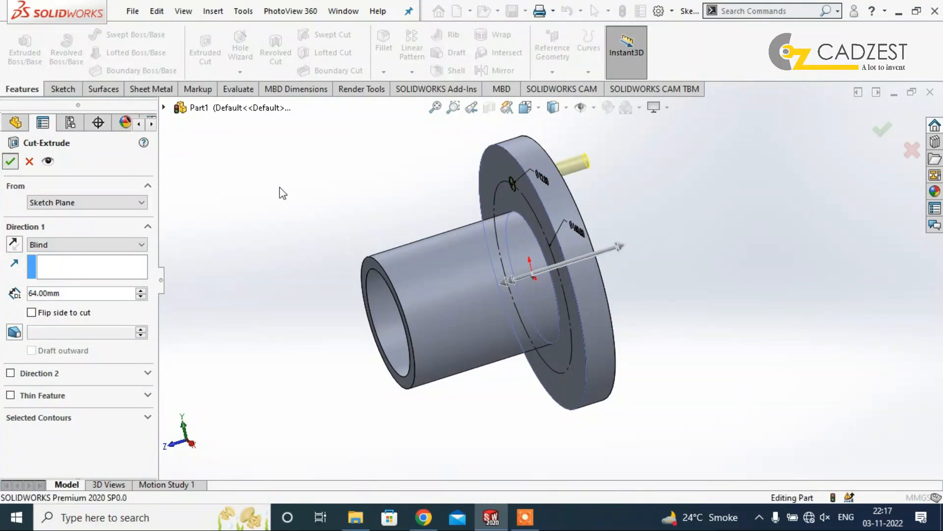
# Circular-pattern the hole cut around the tube's outer cylindrical face with 6 equally spaced instances over 360 degrees.
pyautogui.moveTo(292, 219); pyautogui.dragTo(526, 231, button='middle')
pyautogui.click(412, 72)
pyautogui.click(433, 108)
pyautogui.click(81, 204)
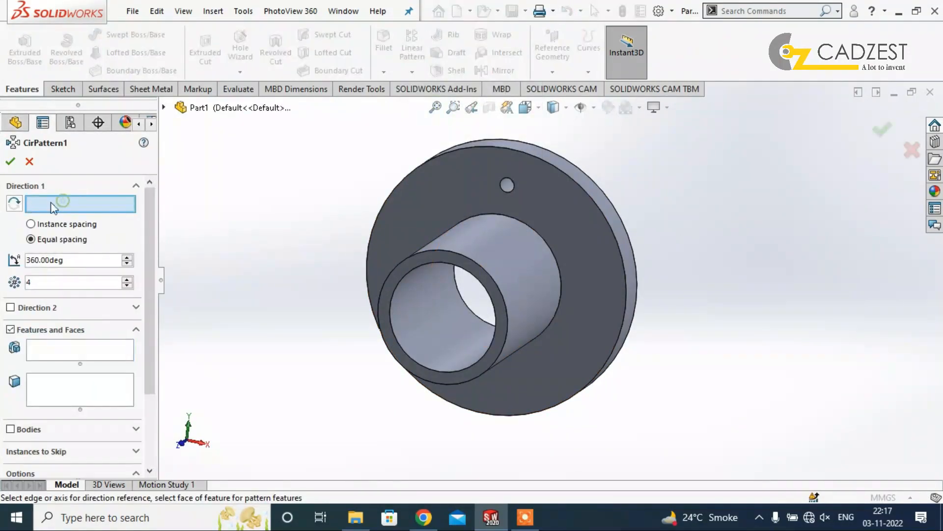
pyautogui.click(497, 243)
pyautogui.scroll(-3, 520, 202)
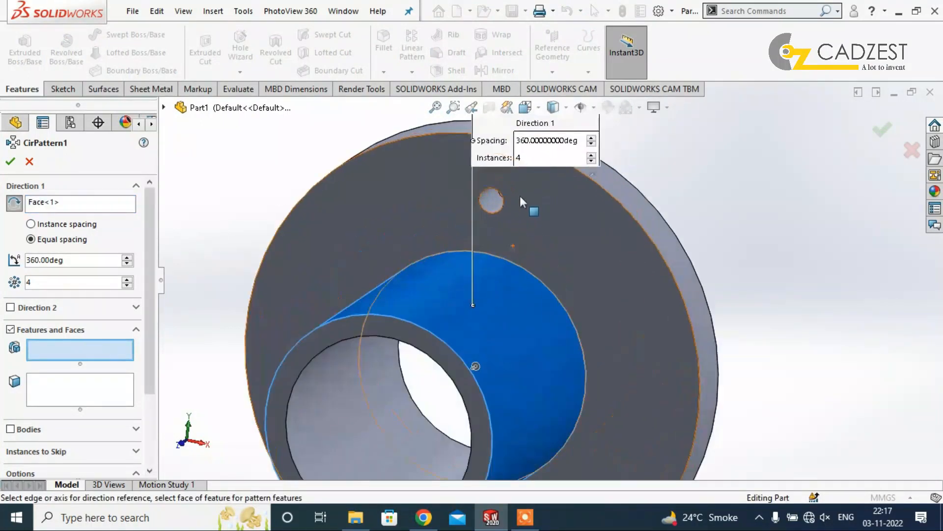
pyautogui.click(499, 205)
pyautogui.scroll(4, 564, 255)
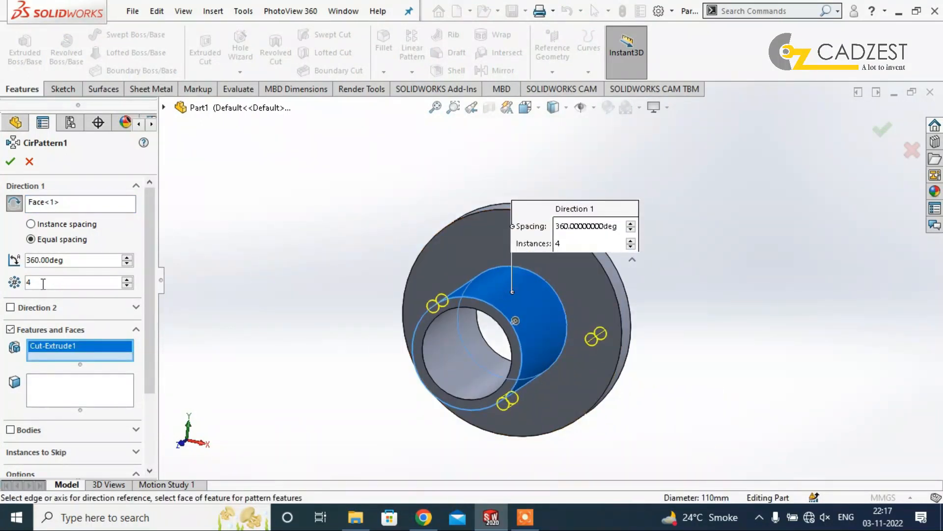
pyautogui.write('6')
pyautogui.press('Return')
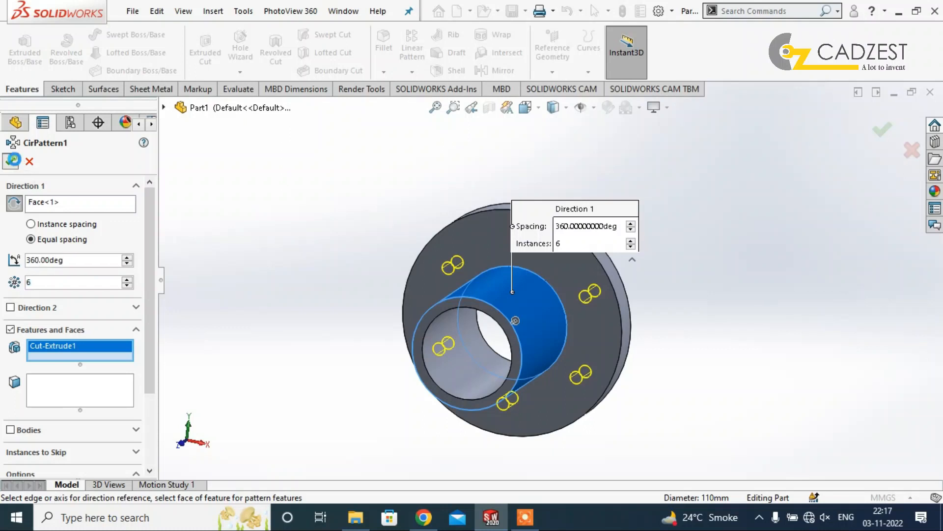
pyautogui.click(15, 161)
# Start a new sketch on the flange face on the tube side.
pyautogui.scroll(1, 609, 302)
pyautogui.moveTo(609, 302); pyautogui.dragTo(499, 246, button='middle')
pyautogui.scroll(-2, 508, 247)
pyautogui.click(453, 246)
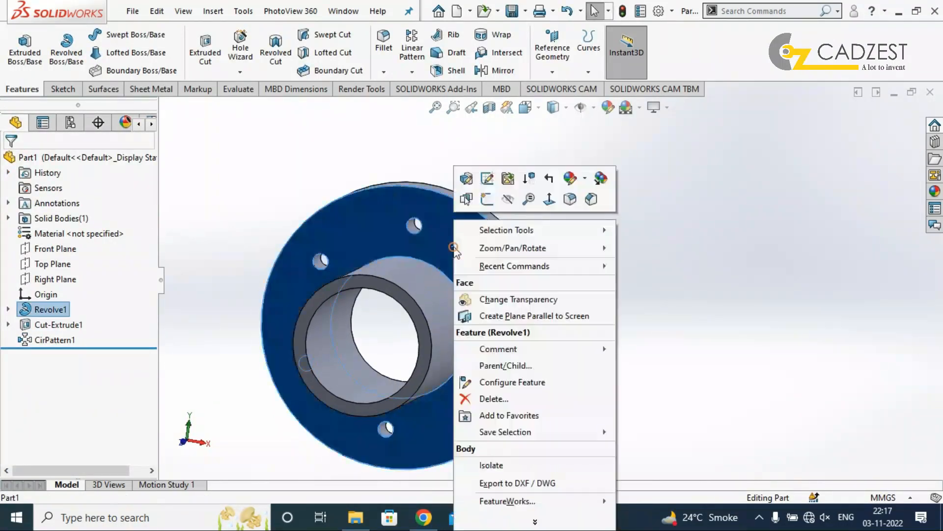
pyautogui.click(484, 200)
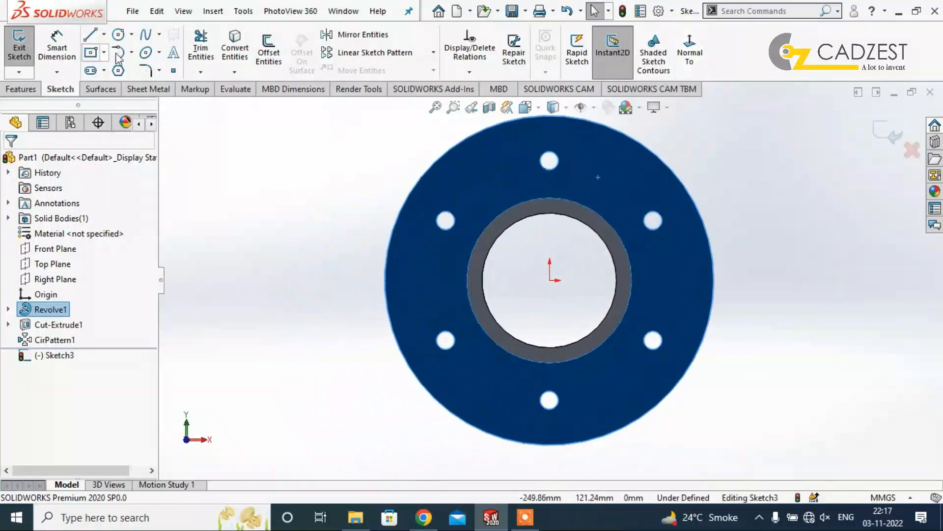
# Sketch a vertical centerline from the bore's uppermost point to the origin and another from the origin, about 79 mm long and 31 degrees clockwise from vertical.
pyautogui.click(173, 70)
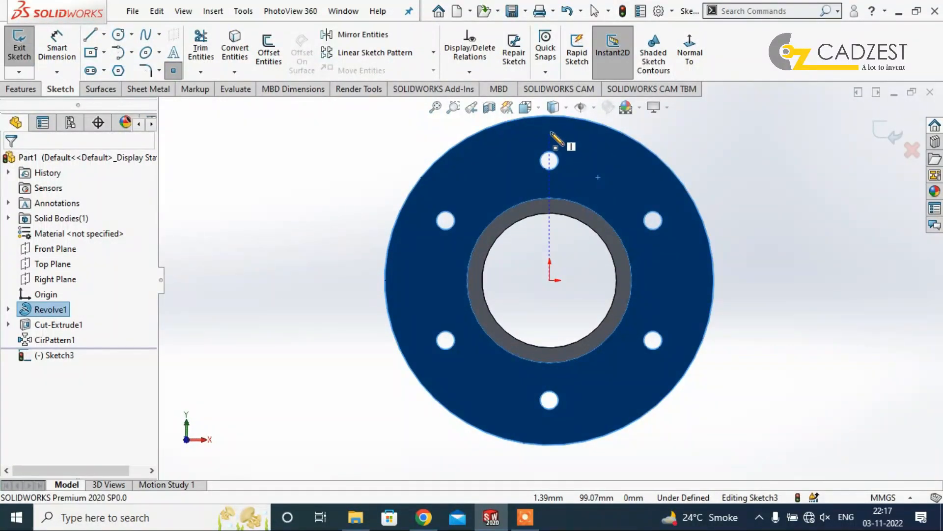
pyautogui.click(104, 34)
pyautogui.click(123, 69)
pyautogui.click(550, 214)
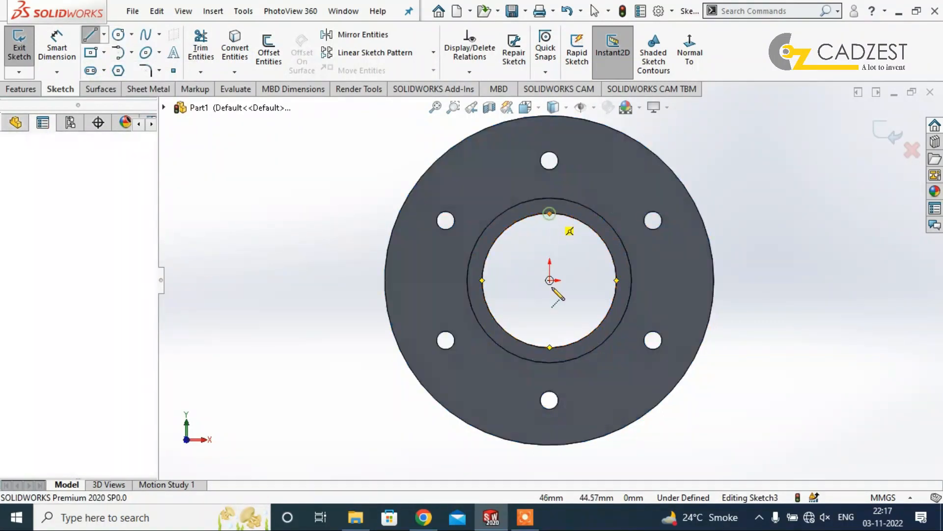
pyautogui.click(550, 280)
pyautogui.click(610, 179)
pyautogui.press('Escape')
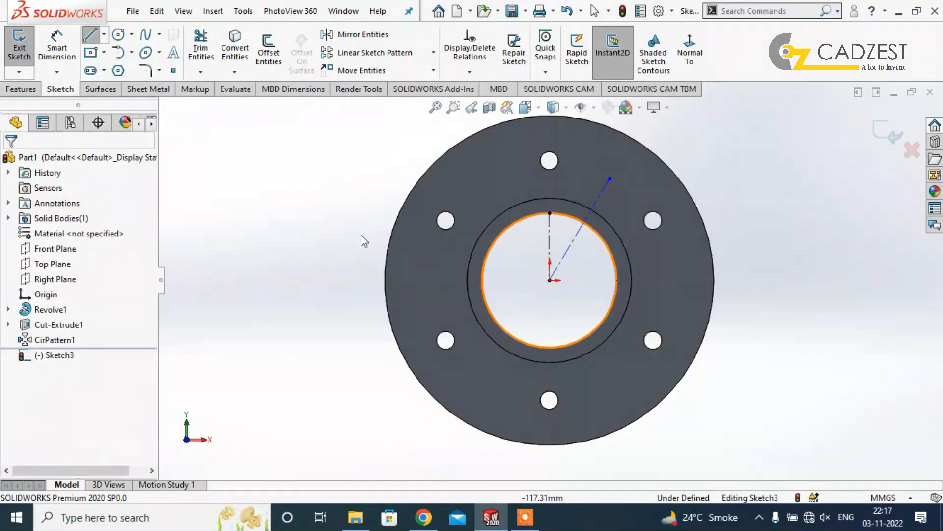
# Dimension the angle between the vertical and inclined centerlines to 30 degrees.
pyautogui.moveTo(274, 261); pyautogui.dragTo(305, 147, button='right')
pyautogui.click(550, 250)
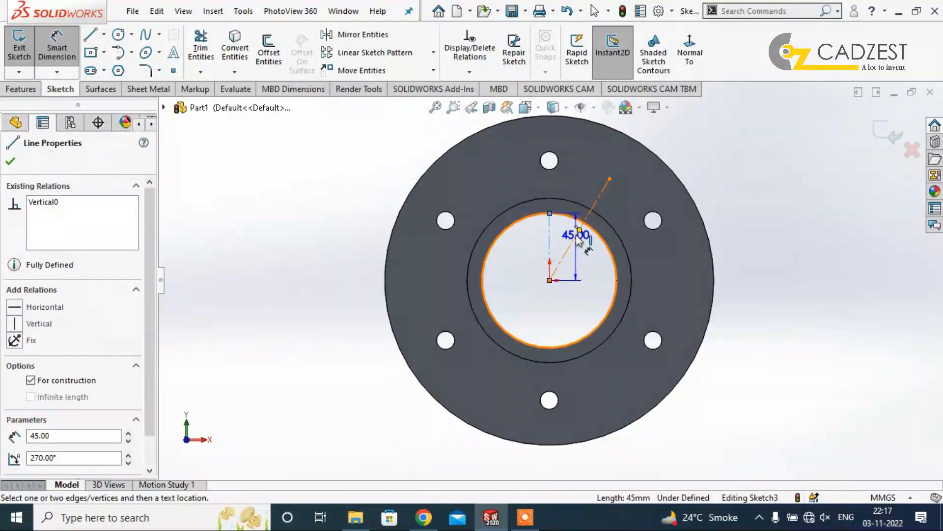
pyautogui.click(566, 252)
pyautogui.click(566, 231)
pyautogui.write('30')
pyautogui.press('Return')
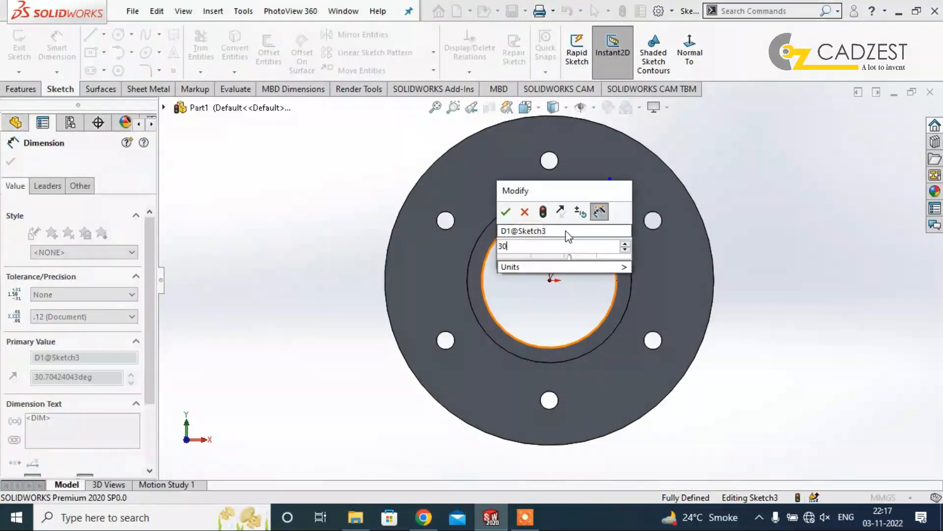
pyautogui.click(827, 251)
# Dimension the inclined centerline to an aligned length of 80 mm.
pyautogui.click(603, 187)
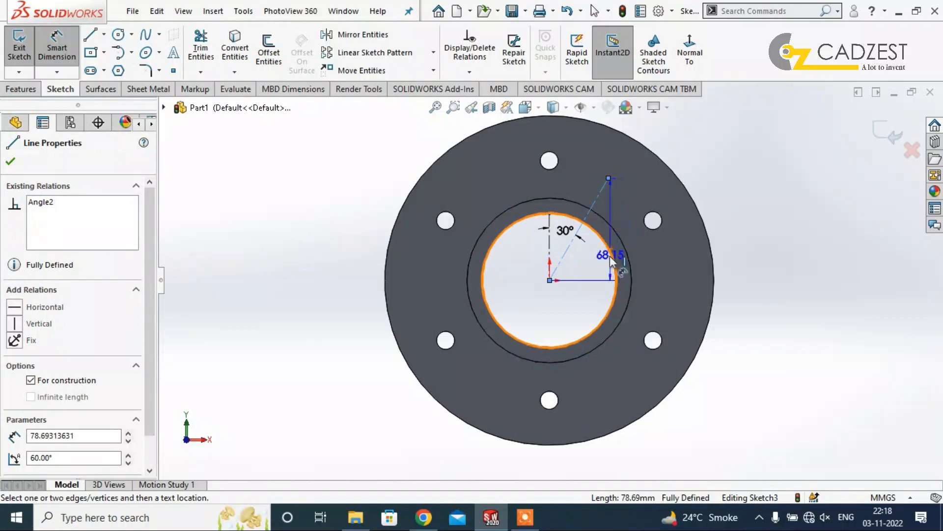
pyautogui.click(595, 270)
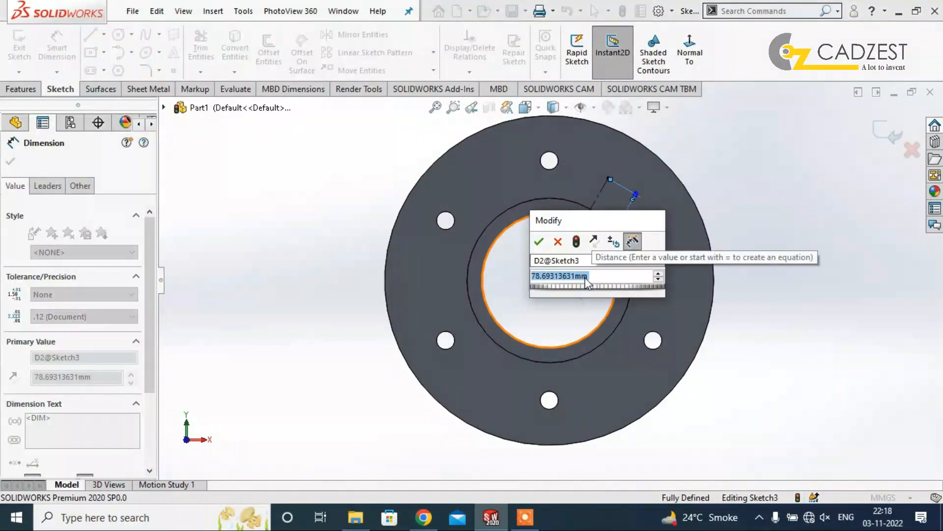
pyautogui.write('80')
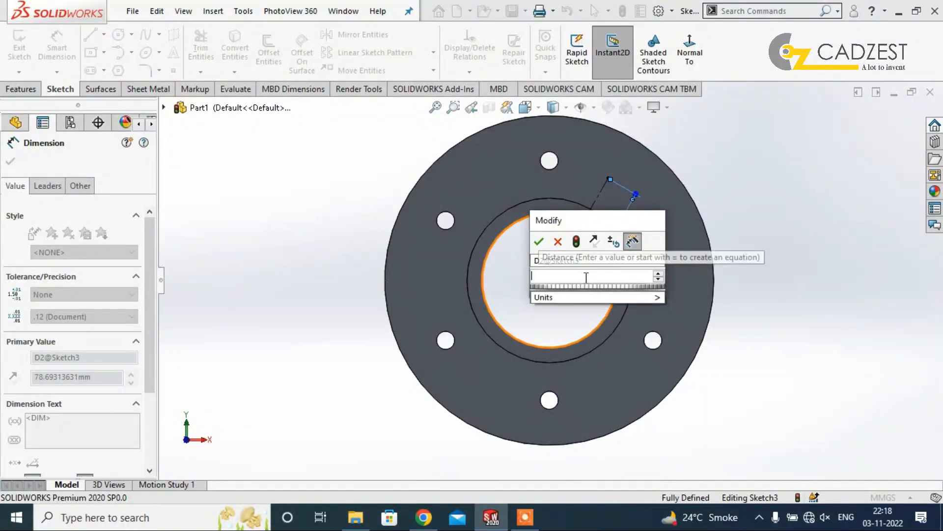
pyautogui.press('Return')
pyautogui.click(818, 284)
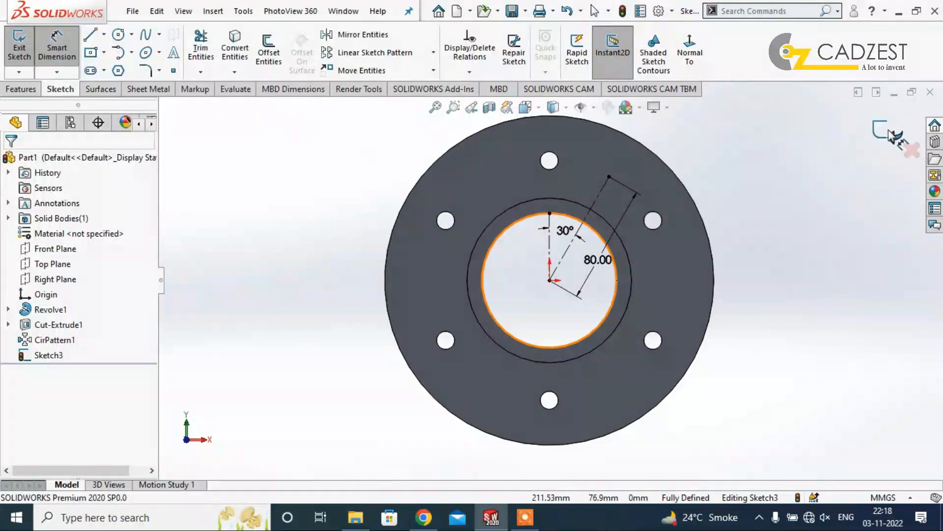
# Place a sketch point at the outer end of the inclined centerline and exit the sketch.
pyautogui.click(175, 67)
pyautogui.click(609, 177)
pyautogui.click(886, 131)
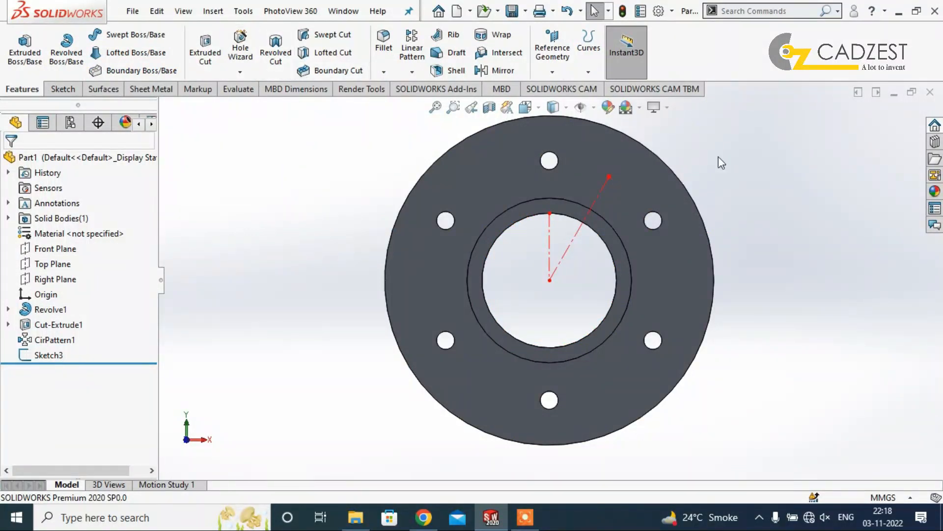
# Reopen the centerline sketch on the flange face for editing.
pyautogui.scroll(-2, 598, 177)
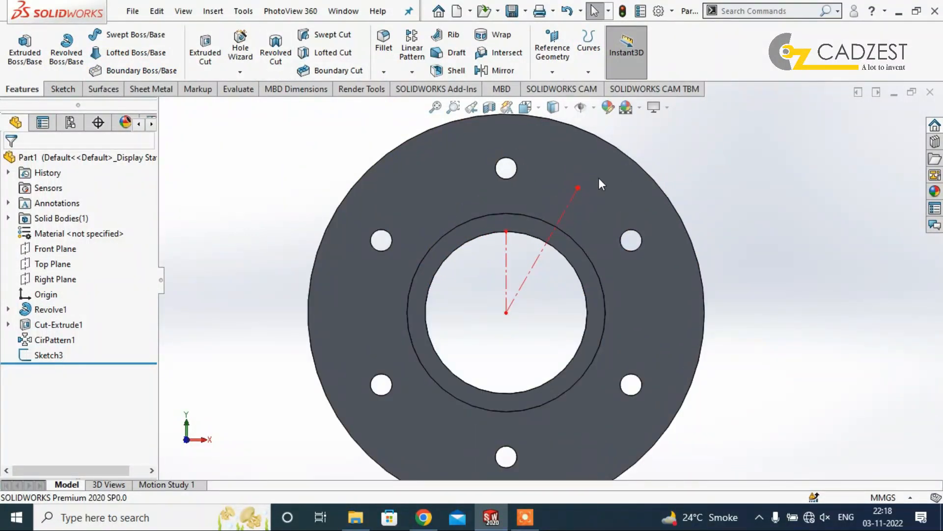
pyautogui.rightClick(506, 272)
pyautogui.click(516, 172)
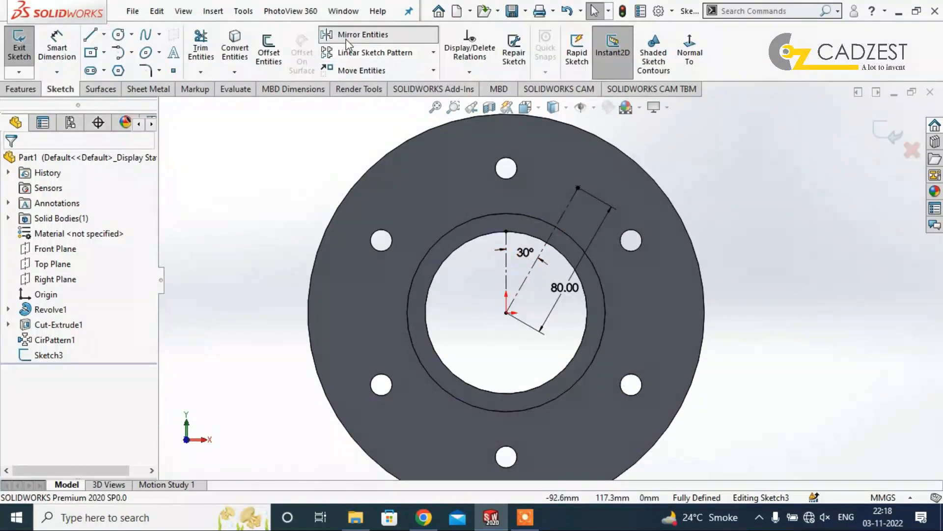
pyautogui.click(348, 44)
pyautogui.click(506, 270)
pyautogui.click(108, 332)
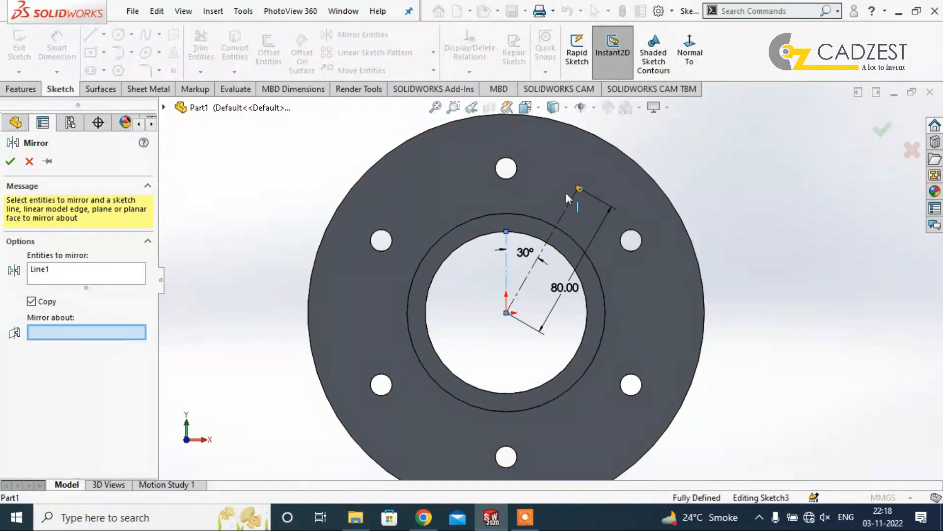
pyautogui.click(557, 234)
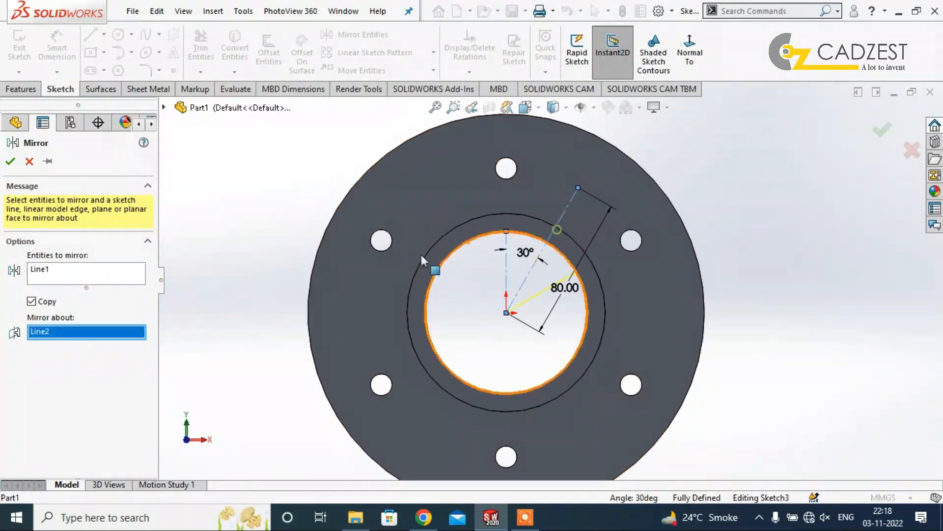
pyautogui.click(71, 273)
pyautogui.rightClick(72, 274)
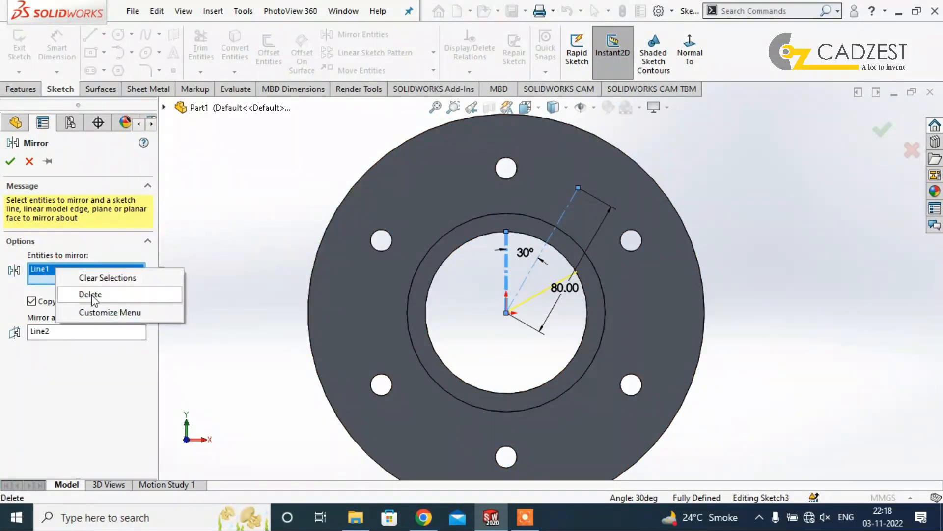
pyautogui.click(93, 292)
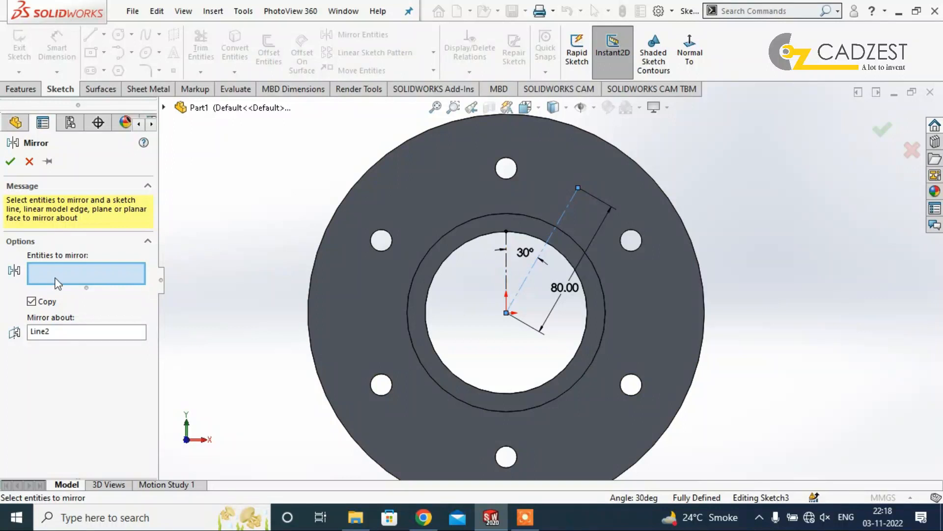
pyautogui.click(508, 265)
pyautogui.rightClick(507, 269)
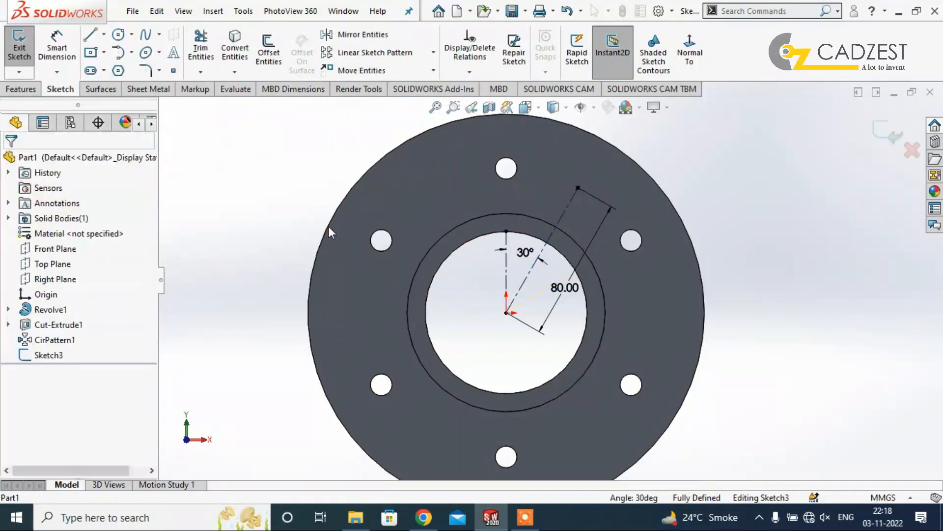
# Sketch a third centerline from the origin toward the flange's upper-left area, about 64 degrees from the 80 mm inclined centerline.
pyautogui.click(104, 34)
pyautogui.click(104, 65)
pyautogui.click(506, 312)
pyautogui.click(421, 188)
pyautogui.press('Escape')
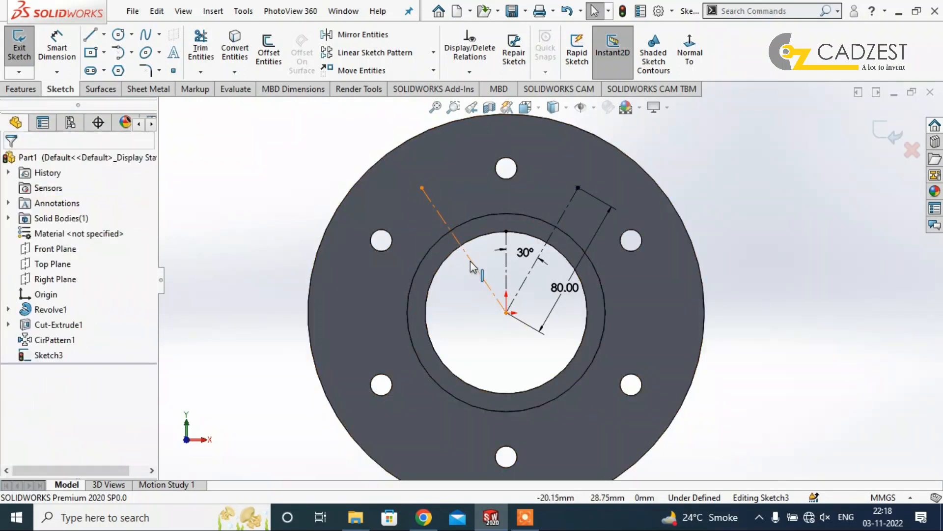
# Make the third centerline equal in length to the 80 mm inclined centerline.
pyautogui.click(438, 211)
pyautogui.keyDown('ctrl'); pyautogui.click(525, 279); pyautogui.keyUp('ctrl')
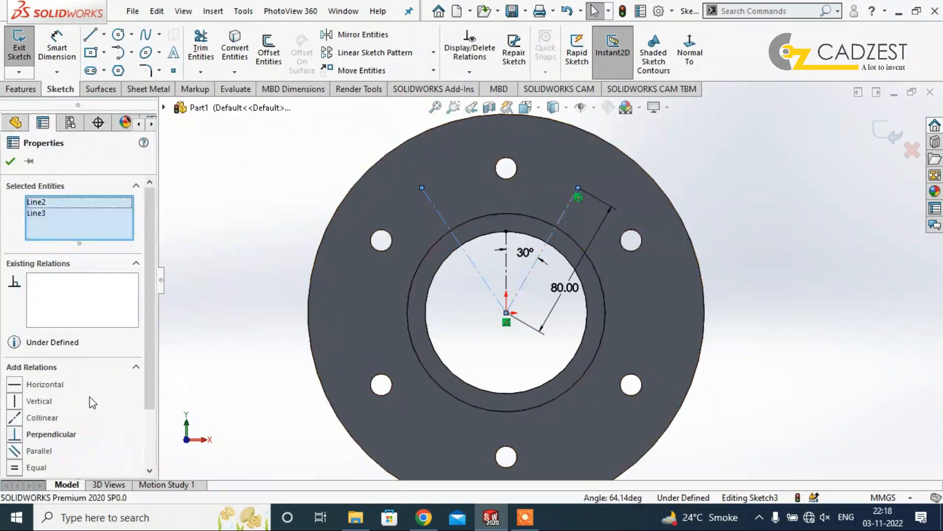
pyautogui.press('Escape')
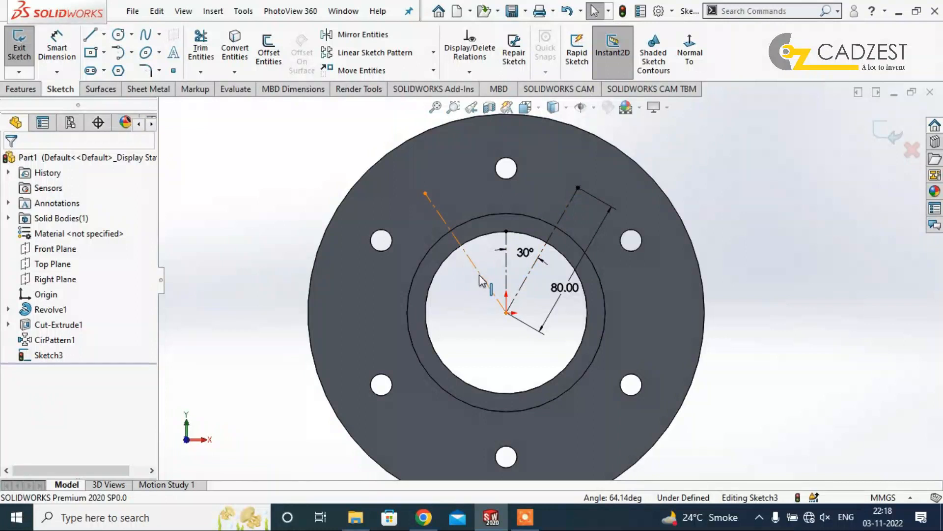
# Dimension the angle between the third centerline and the vertical centerline to 30 degrees and exit the sketch.
pyautogui.moveTo(471, 291); pyautogui.dragTo(458, 199, button='right')
pyautogui.click(474, 265)
pyautogui.click(506, 266)
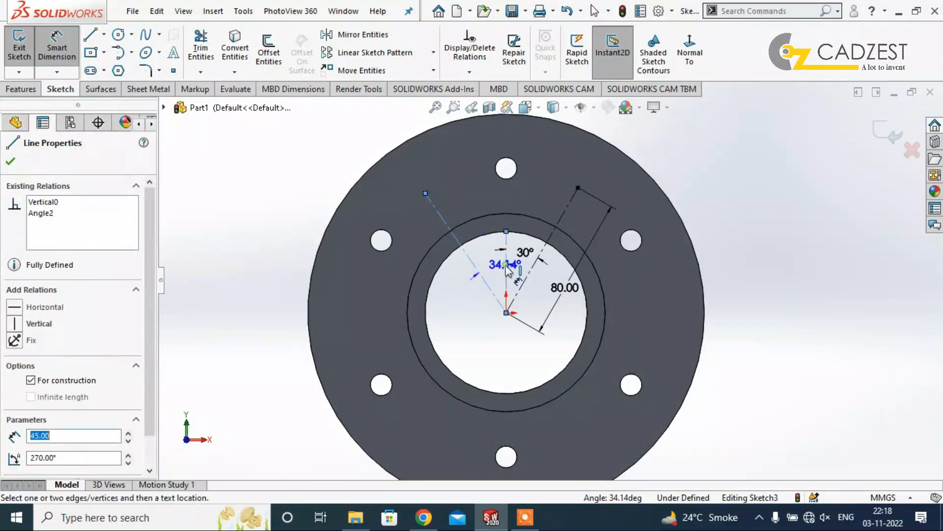
pyautogui.click(479, 260)
pyautogui.write('30')
pyautogui.press('Return')
pyautogui.press('Escape')
pyautogui.click(884, 131)
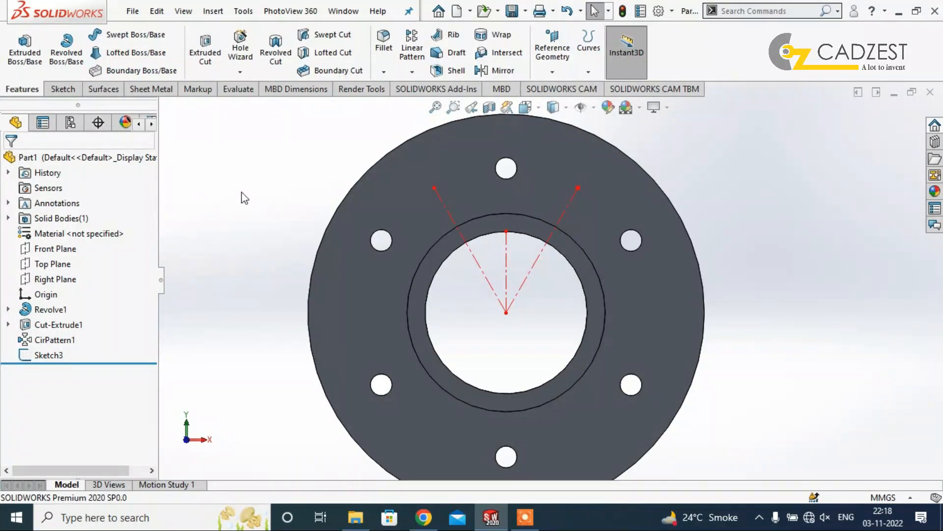
# Start a Hole Wizard counterbore hole for an ANSI Metric hex bolt, size M10 with normal fit.
pyautogui.click(412, 71)
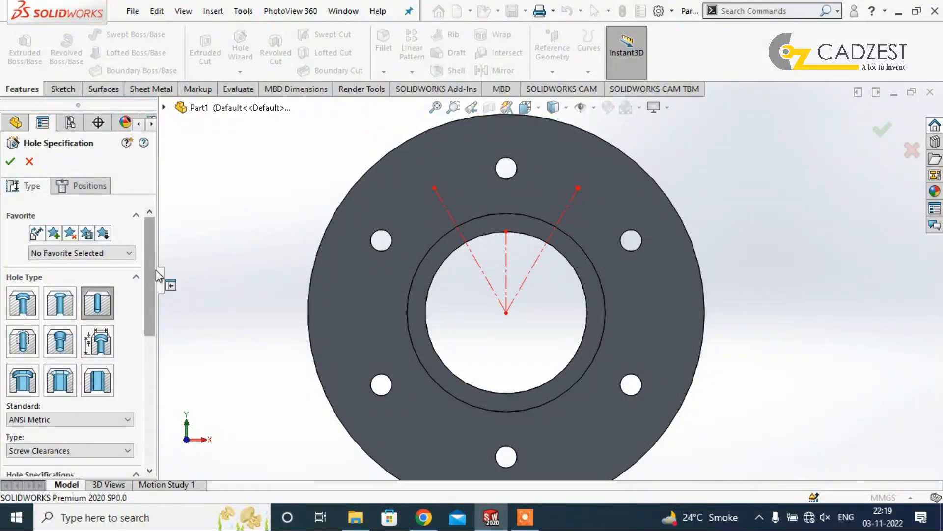
pyautogui.scroll(-1, 156, 275)
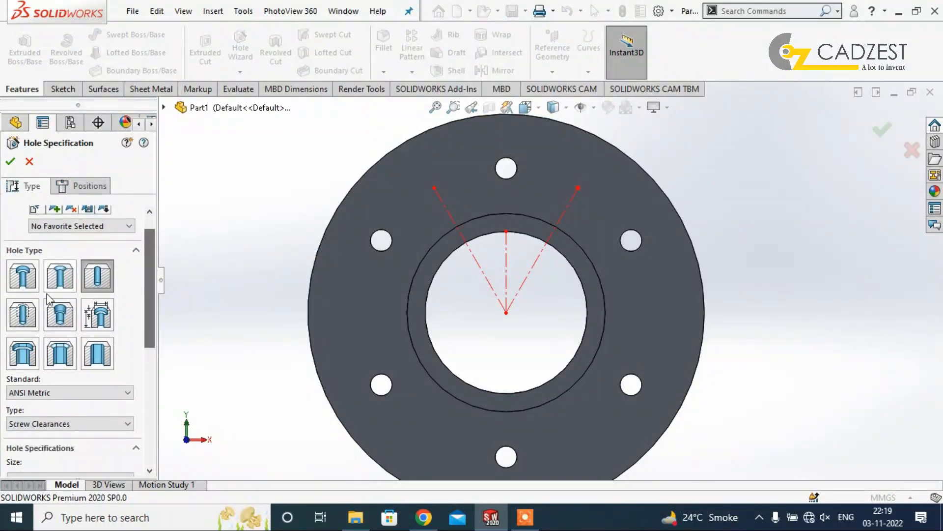
pyautogui.click(23, 285)
pyautogui.click(439, 237)
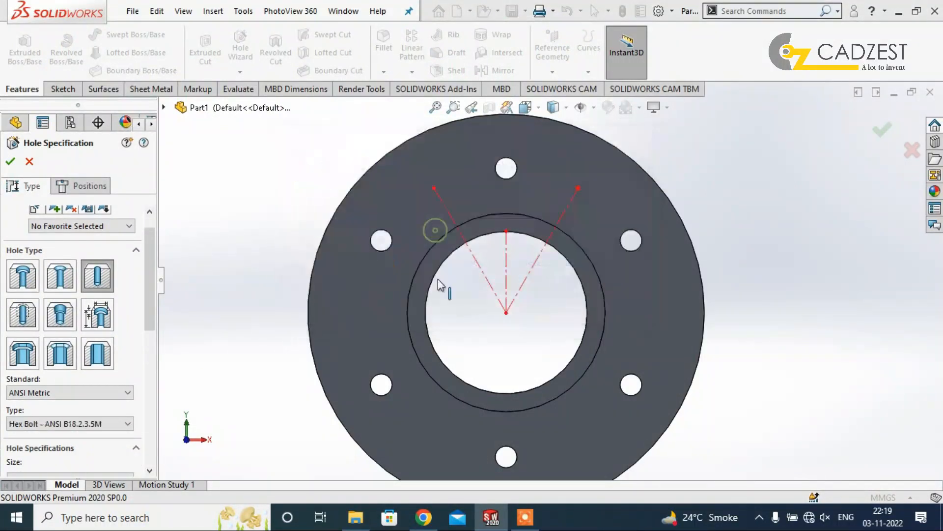
pyautogui.moveTo(152, 303); pyautogui.dragTo(148, 347)
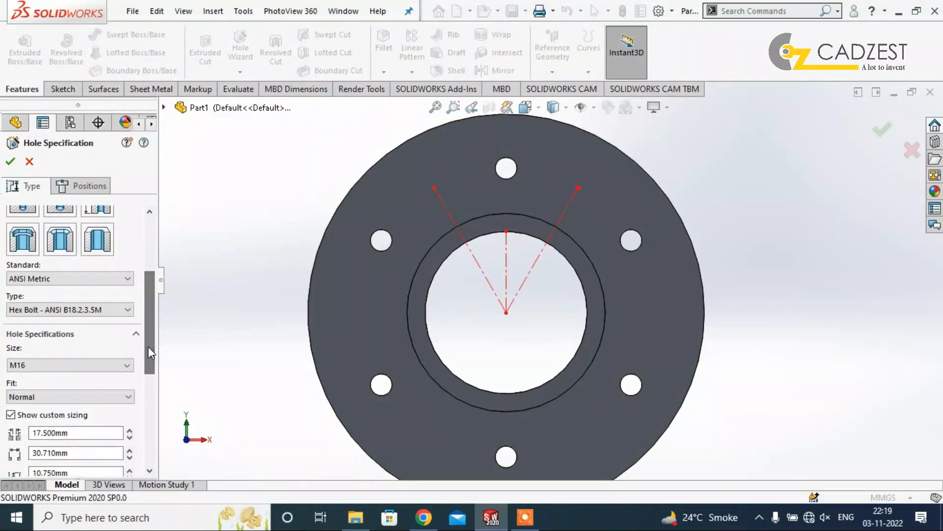
pyautogui.click(65, 364)
pyautogui.scroll(4, 30, 388)
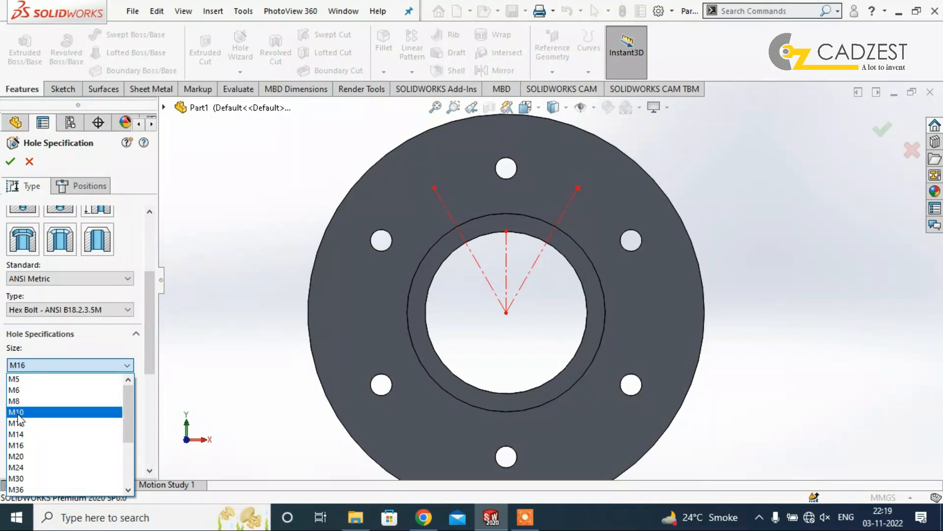
pyautogui.click(19, 412)
pyautogui.scroll(2, 552, 285)
pyautogui.moveTo(759, 312); pyautogui.dragTo(627, 360, button='middle')
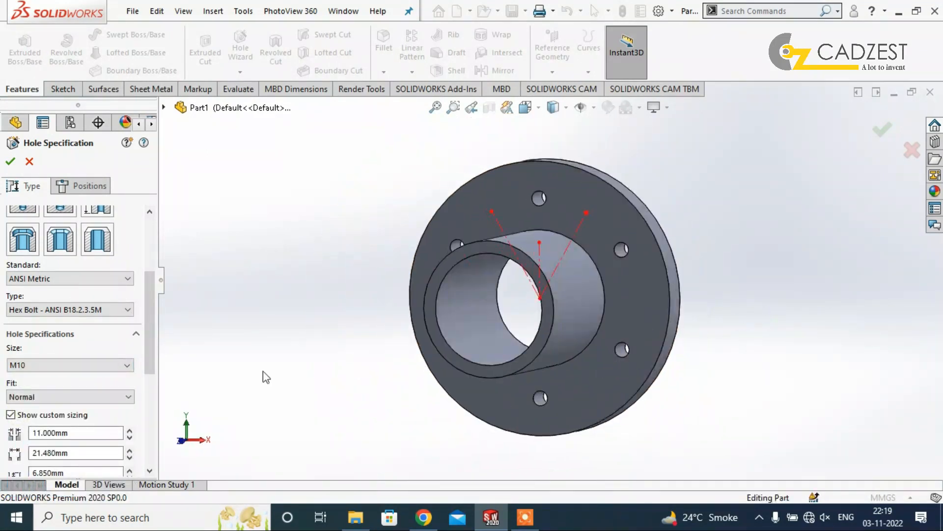
# Set custom counterbore sizing to a 10 mm through hole, 20 mm counterbore diameter and 6 mm counterbore depth, through all.
pyautogui.moveTo(144, 347); pyautogui.dragTo(150, 377)
pyautogui.scroll(-3, 673, 178)
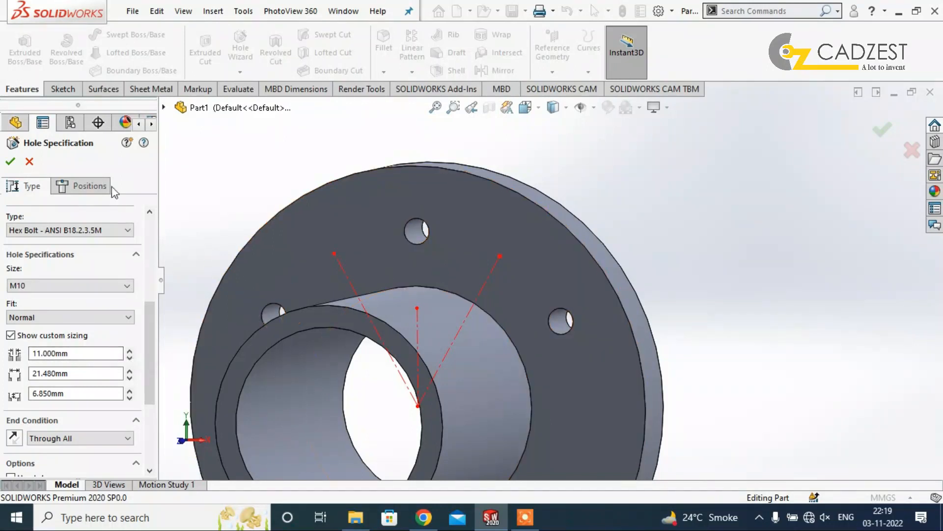
pyautogui.scroll(-3, 117, 369)
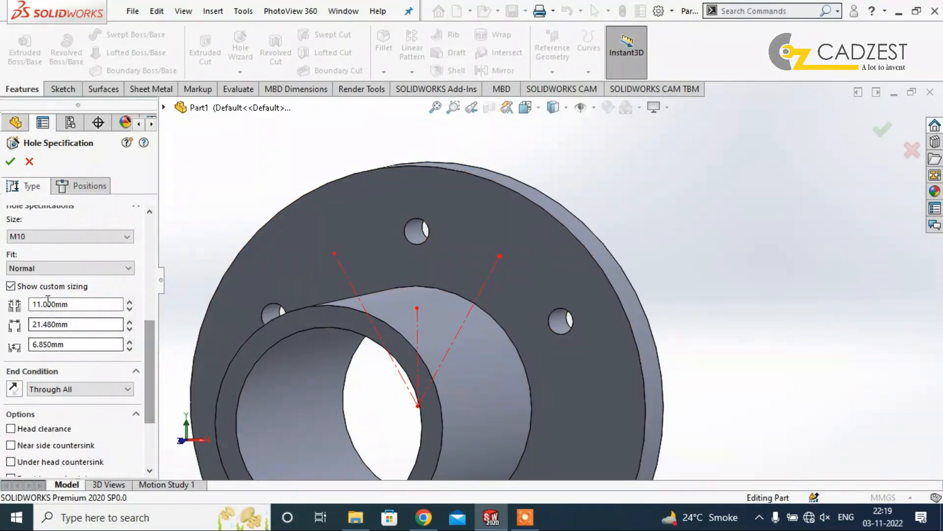
pyautogui.click(61, 287)
pyautogui.click(61, 288)
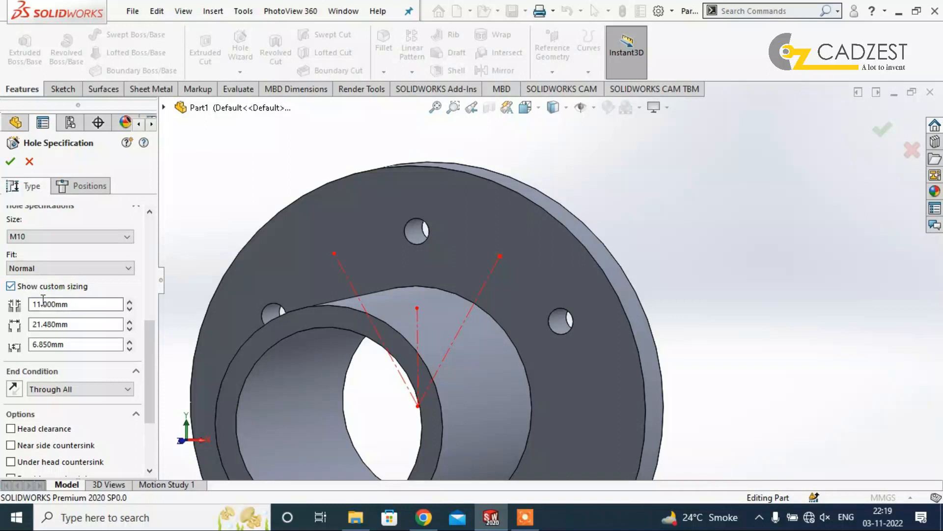
pyautogui.click(77, 306)
pyautogui.write('10')
pyautogui.click(75, 323)
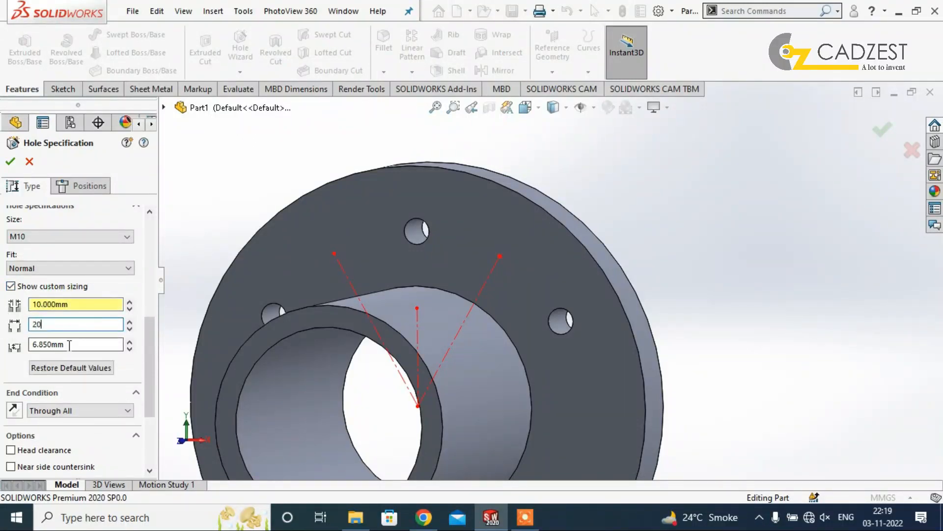
pyautogui.click(74, 344)
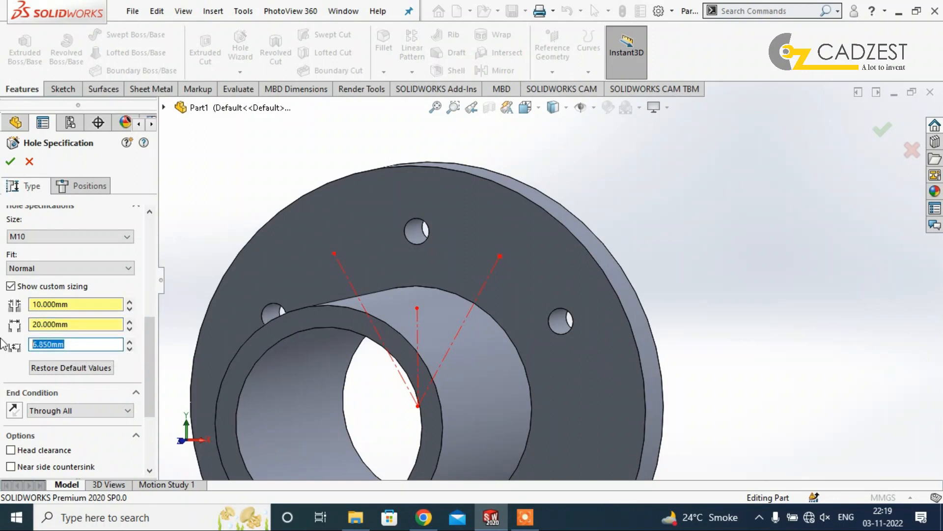
pyautogui.write('6')
pyautogui.press('Return')
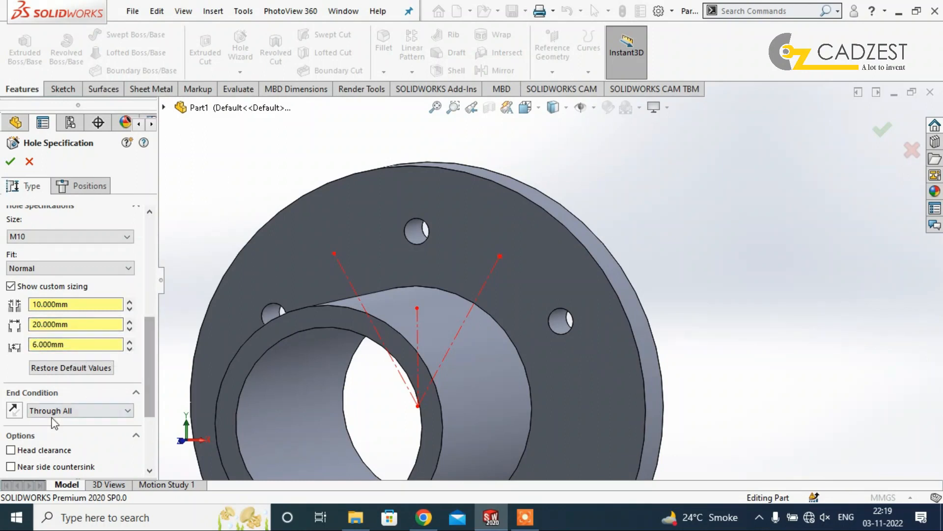
# Position the counterbore hole with a 3D sketch at the outer end of the 80 mm dimensioned centerline and create it.
pyautogui.click(90, 186)
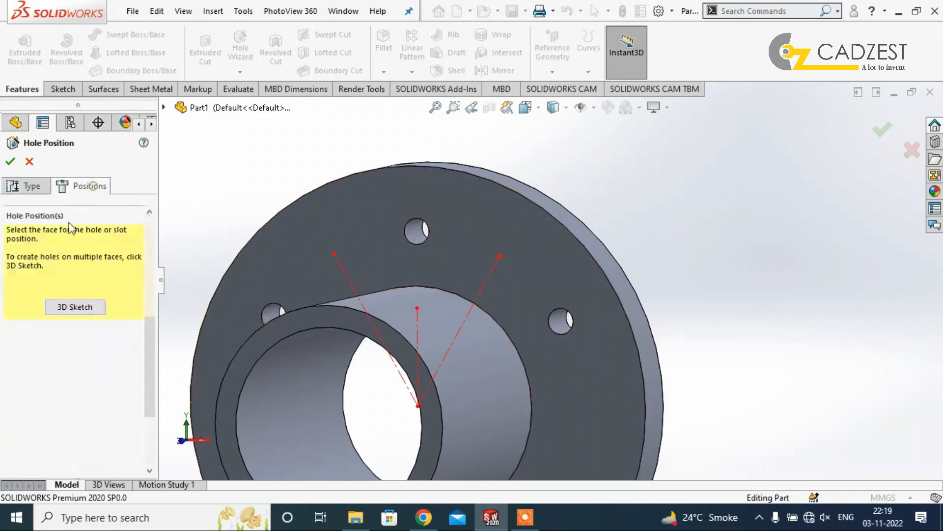
pyautogui.click(75, 306)
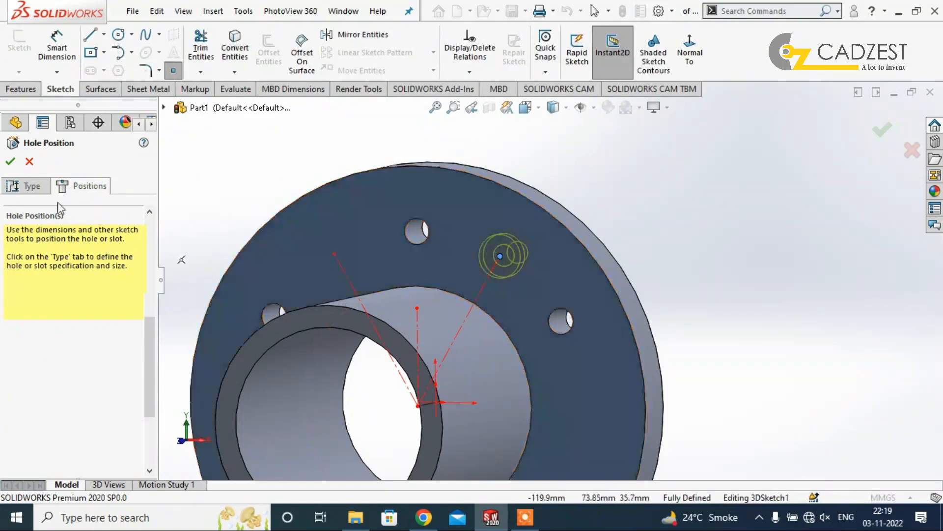
pyautogui.click(10, 163)
pyautogui.moveTo(651, 228); pyautogui.dragTo(621, 237, button='middle')
pyautogui.scroll(-4, 602, 253)
pyautogui.moveTo(541, 249); pyautogui.dragTo(580, 284, button='middle')
pyautogui.scroll(4, 555, 296)
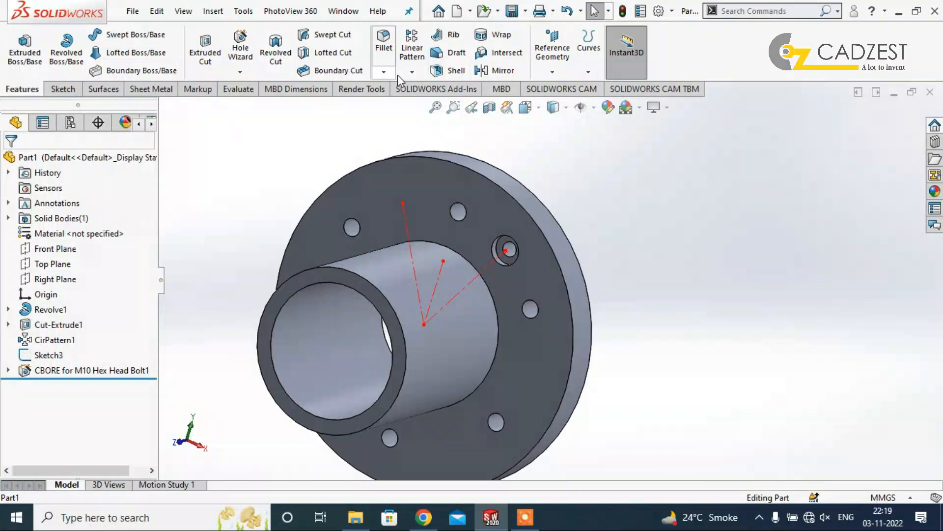
# Set up a Hole Wizard countersink for an ANSI Metric M10 flat head screw: 10 mm hole, 20 mm countersink, 90 degrees, through all.
pyautogui.click(412, 72)
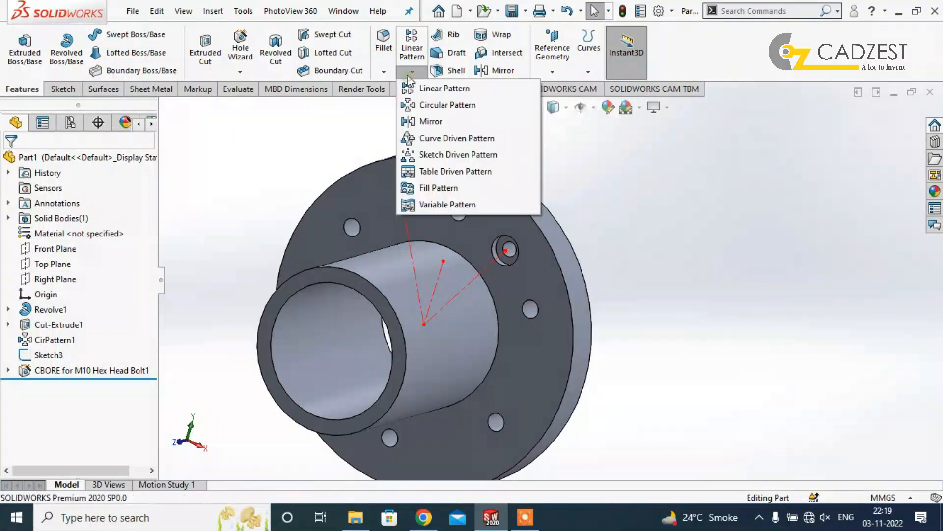
pyautogui.click(240, 71)
pyautogui.click(267, 87)
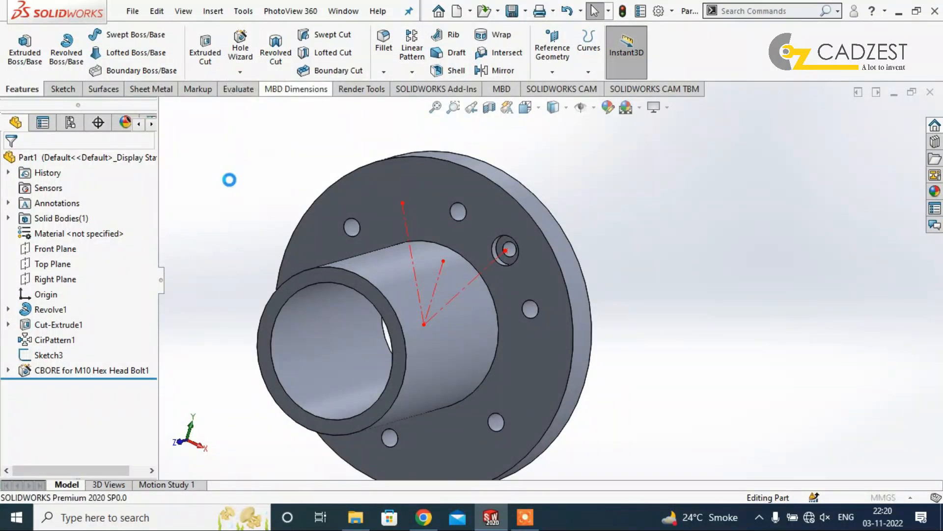
pyautogui.click(66, 306)
pyautogui.click(451, 221)
pyautogui.moveTo(151, 270); pyautogui.dragTo(150, 346)
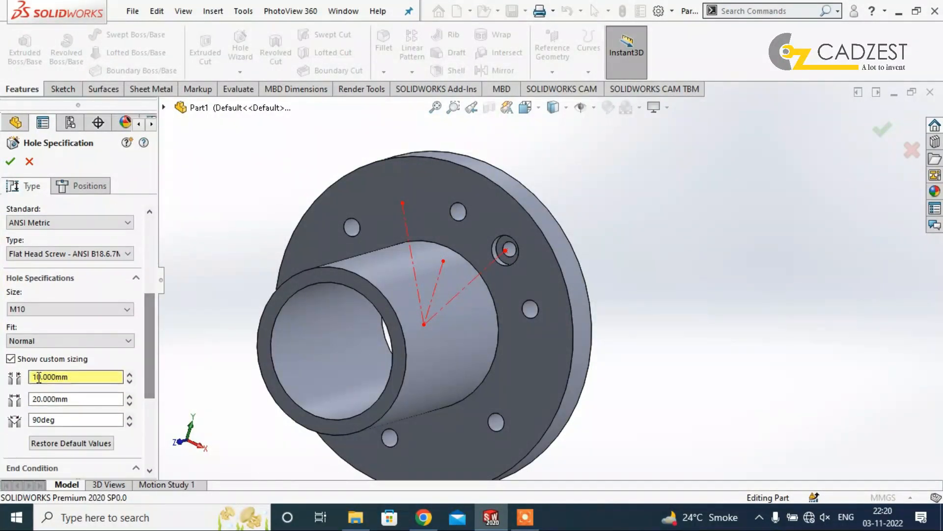
pyautogui.scroll(-3, 142, 388)
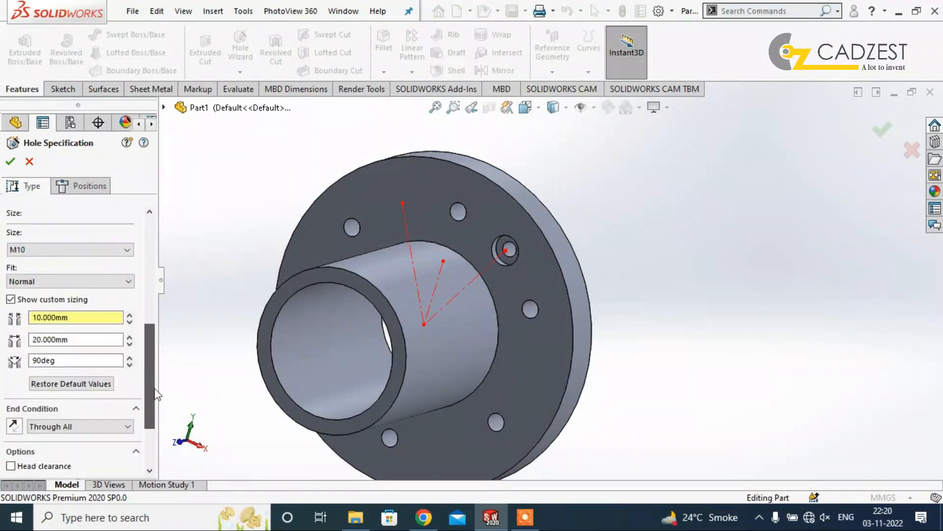
pyautogui.scroll(5, 99, 295)
# Position the countersink hole with a 3D sketch at the outer end of the third centerline and create it.
pyautogui.click(90, 186)
pyautogui.click(74, 305)
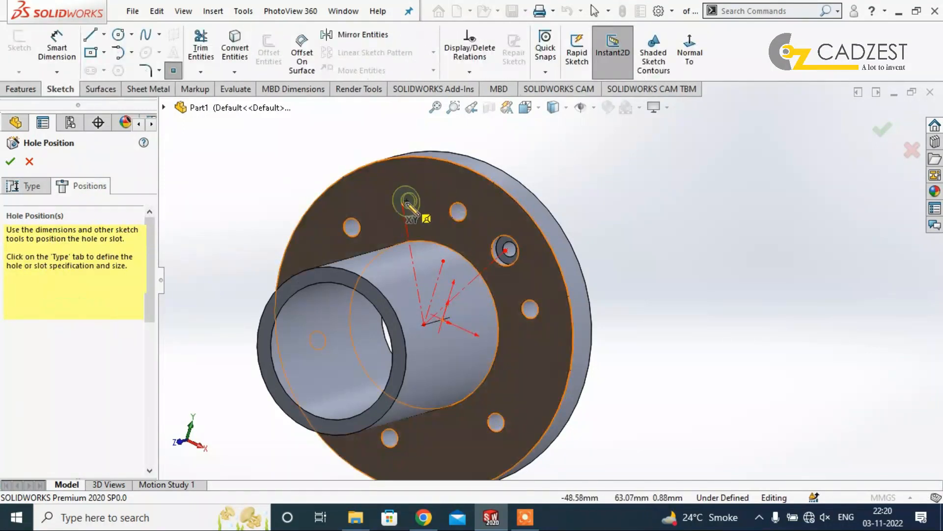
pyautogui.click(10, 161)
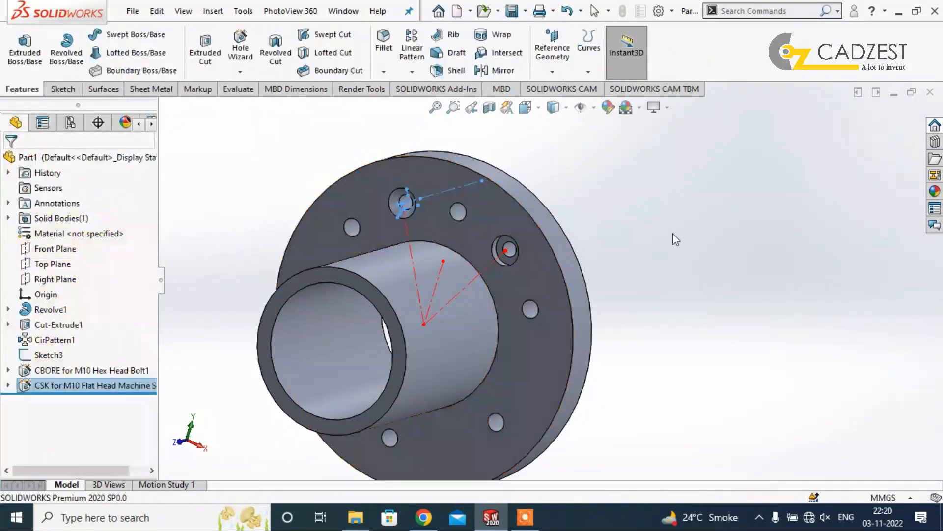
pyautogui.click(674, 234)
# Start a new sketch on the flange's front face and orient the view to Front.
pyautogui.scroll(3, 674, 234)
pyautogui.scroll(-3, 580, 341)
pyautogui.moveTo(579, 344); pyautogui.dragTo(573, 291, button='middle')
pyautogui.rightClick(483, 284)
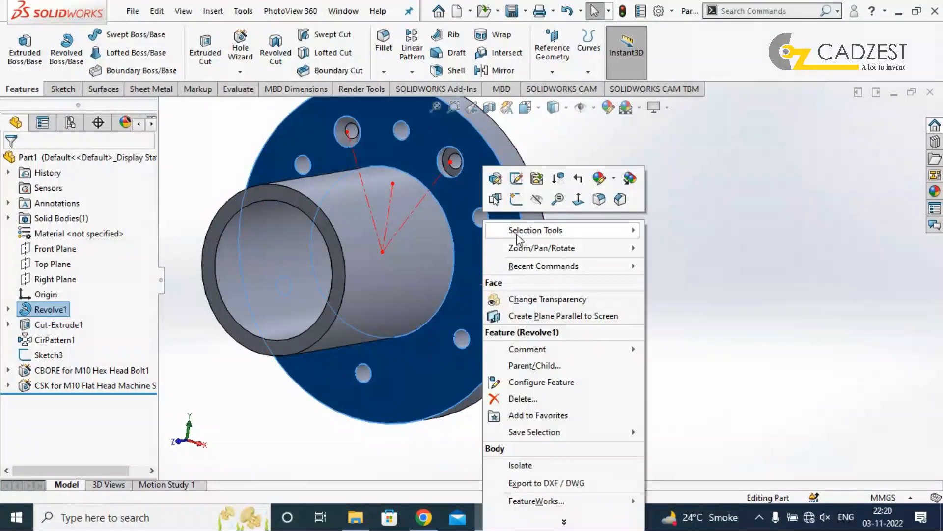
pyautogui.click(517, 200)
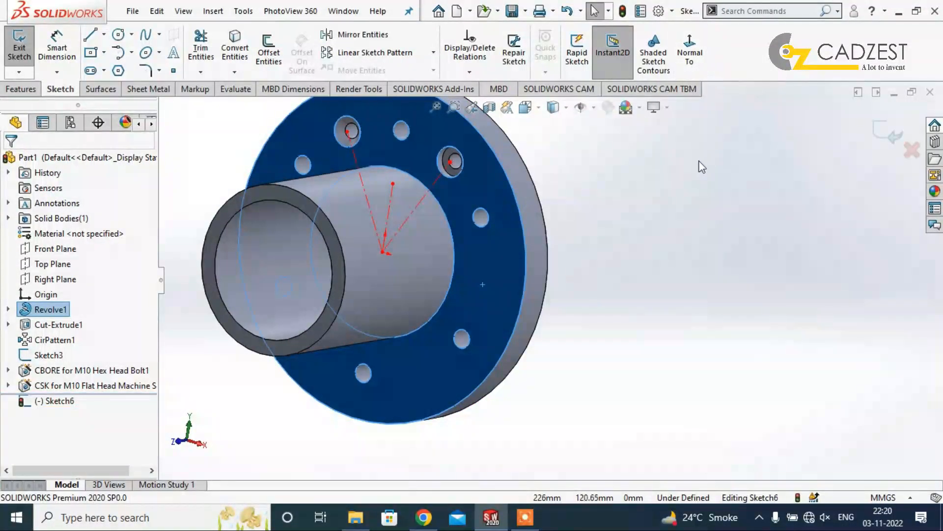
pyautogui.press('space')
pyautogui.click(384, 387)
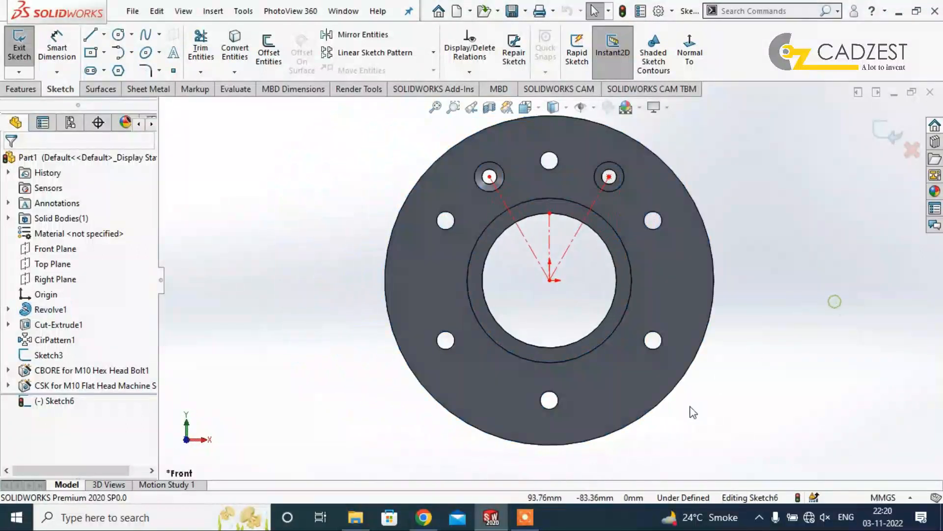
# Sketch a horizontal centerline between the bore's right edge and the origin, plus an inclined one toward the flange's lower right, about 53 degrees below it.
pyautogui.scroll(-2, 693, 411)
pyautogui.click(104, 35)
pyautogui.click(118, 68)
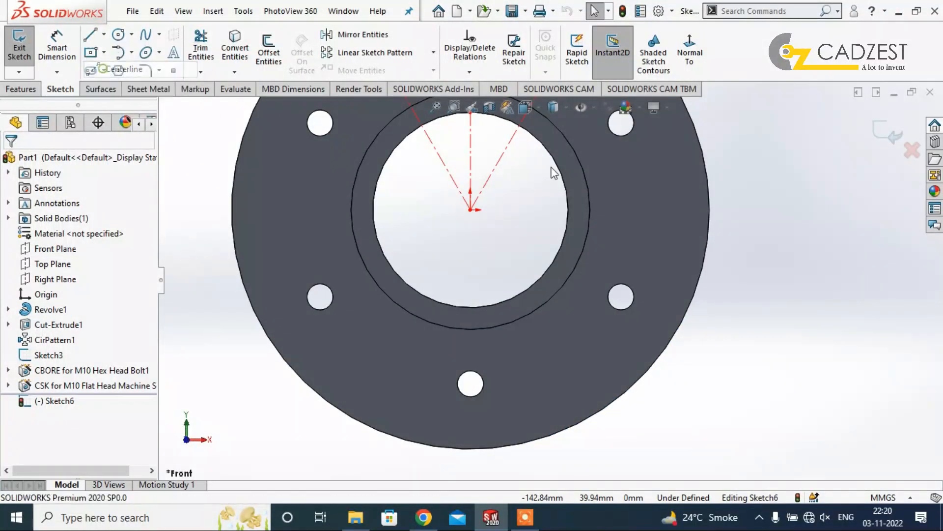
pyautogui.click(568, 211)
pyautogui.click(470, 210)
pyautogui.doubleClick(575, 350)
# Dimension the angle between the inclined and horizontal centerlines to 60 degrees.
pyautogui.moveTo(791, 358); pyautogui.dragTo(787, 325, button='right')
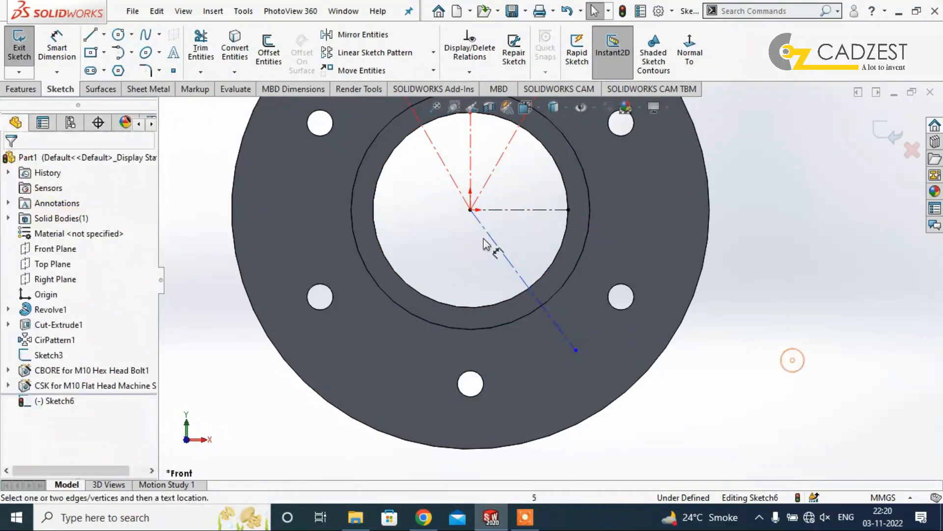
pyautogui.click(500, 249)
pyautogui.click(518, 210)
pyautogui.click(513, 241)
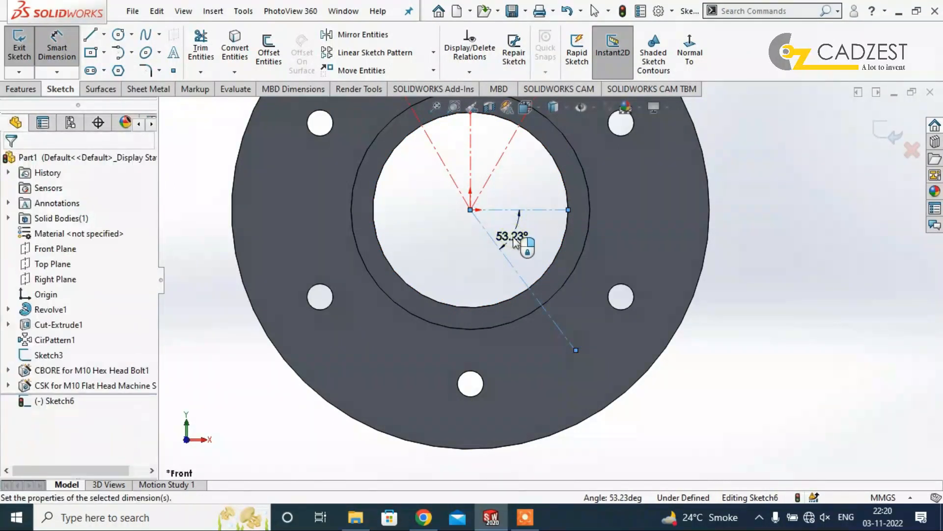
pyautogui.write('60')
pyautogui.press('Return')
pyautogui.click(843, 268)
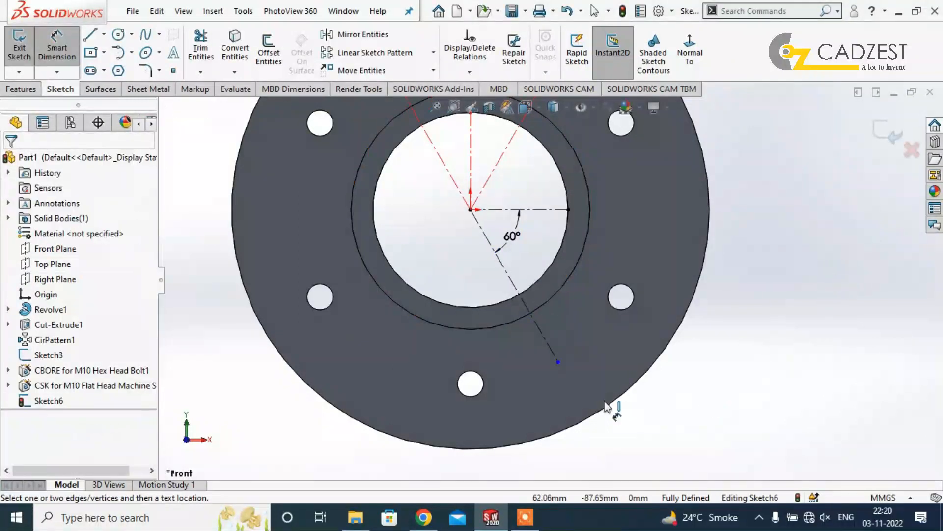
# Dimension the lower-right inclined centerline to an aligned length of 80 mm.
pyautogui.click(548, 347)
pyautogui.click(497, 346)
pyautogui.write('80')
pyautogui.press('Return')
pyautogui.press('Escape')
# Sketch a circle about 9 mm in diameter centred on the outer end of the lower-right inclined centerline.
pyautogui.click(118, 36)
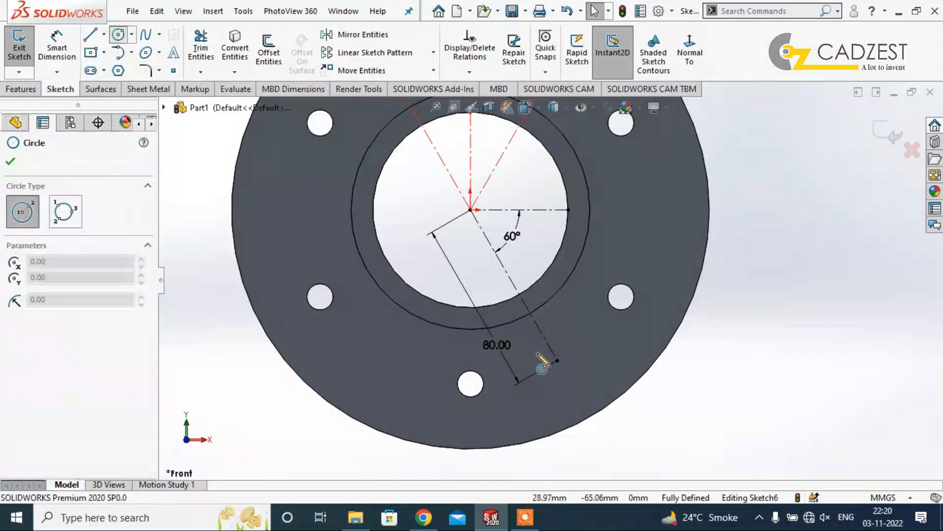
pyautogui.click(557, 360)
pyautogui.click(559, 370)
pyautogui.press('Escape')
# Dimension the new circle's diameter to 10 mm.
pyautogui.moveTo(683, 403); pyautogui.dragTo(661, 318, button='right')
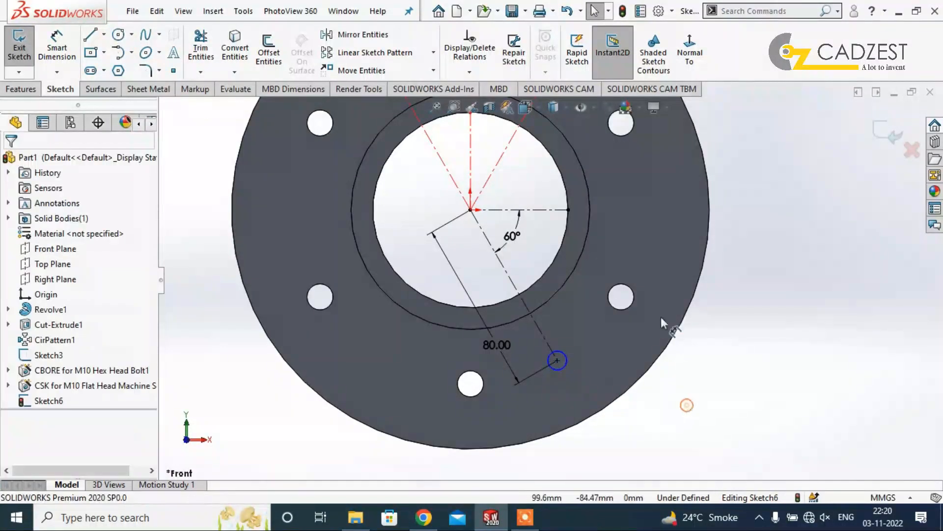
pyautogui.click(566, 359)
pyautogui.click(601, 347)
pyautogui.write('10')
pyautogui.press('Return')
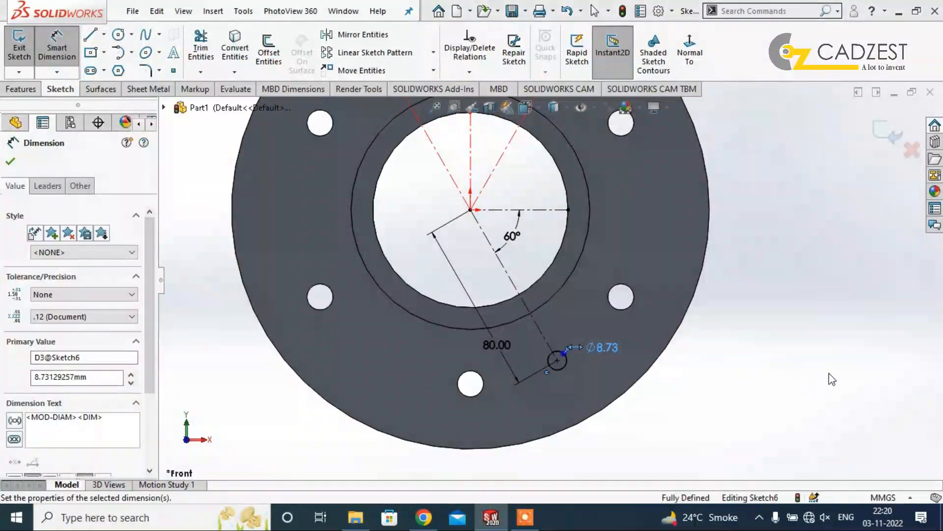
# Cut-extrude the 10 mm circle through the flange face with a blind depth of 15 mm.
pyautogui.press('Escape')
pyautogui.click(21, 89)
pyautogui.click(207, 63)
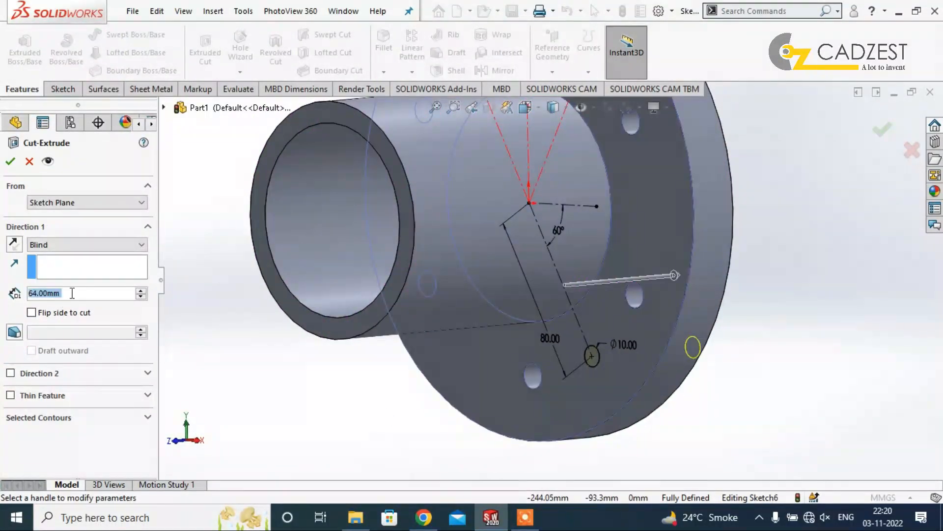
pyautogui.write('15')
pyautogui.press('Return')
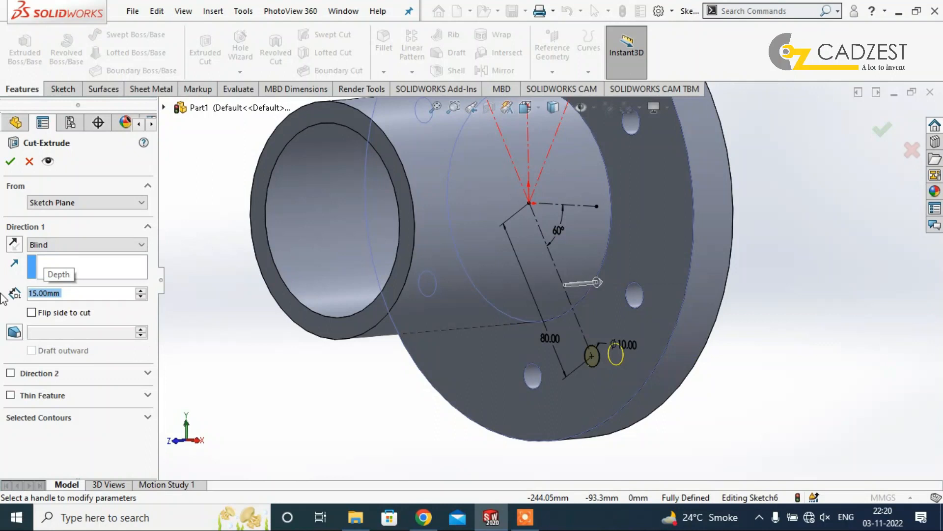
pyautogui.click(10, 163)
# Hide Sketch3, which holds the construction lines of the counterbore and countersink holes.
pyautogui.moveTo(759, 372); pyautogui.dragTo(724, 427, button='middle')
pyautogui.scroll(3, 658, 198)
pyautogui.moveTo(658, 197); pyautogui.dragTo(522, 244, button='middle')
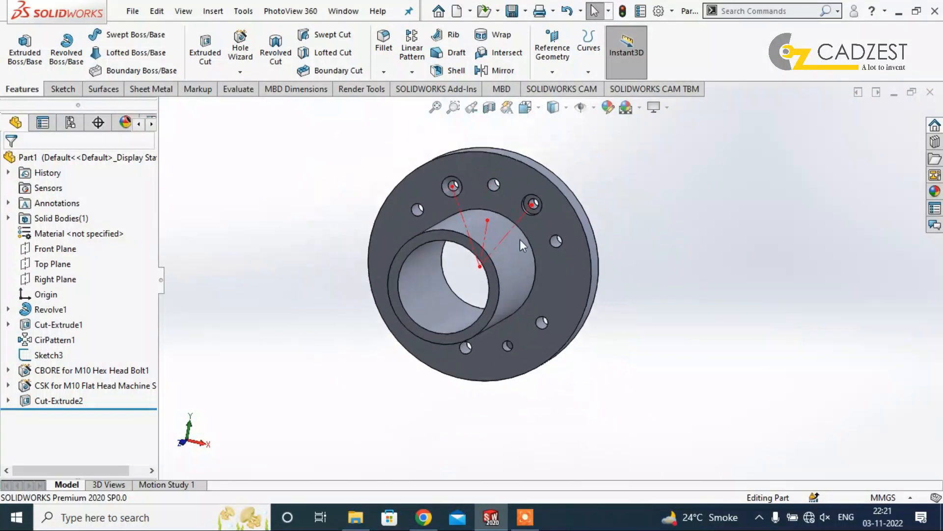
pyautogui.rightClick(49, 355)
pyautogui.click(63, 219)
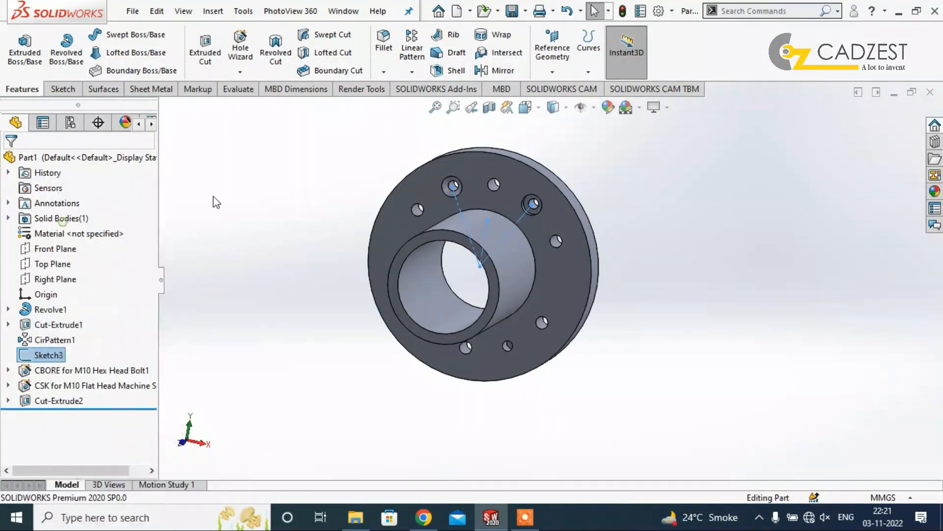
# Save the part in the Downloads folder under the file name Flange.
pyautogui.hotkey('ctrl', 's')
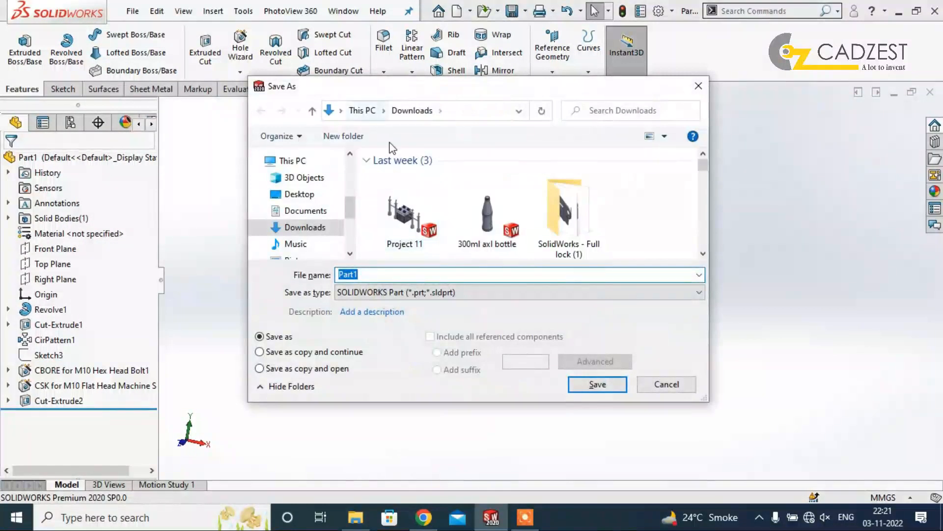
pyautogui.write('Fla')
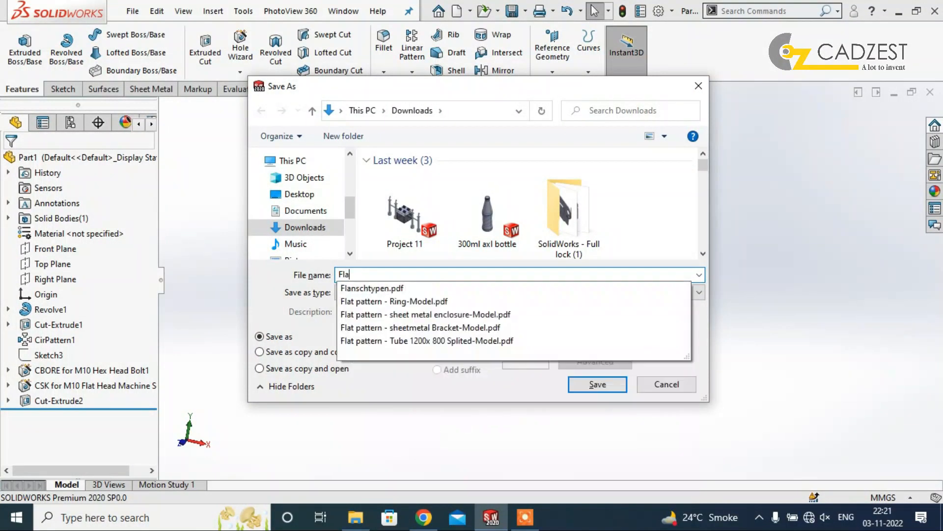
pyautogui.write('nge')
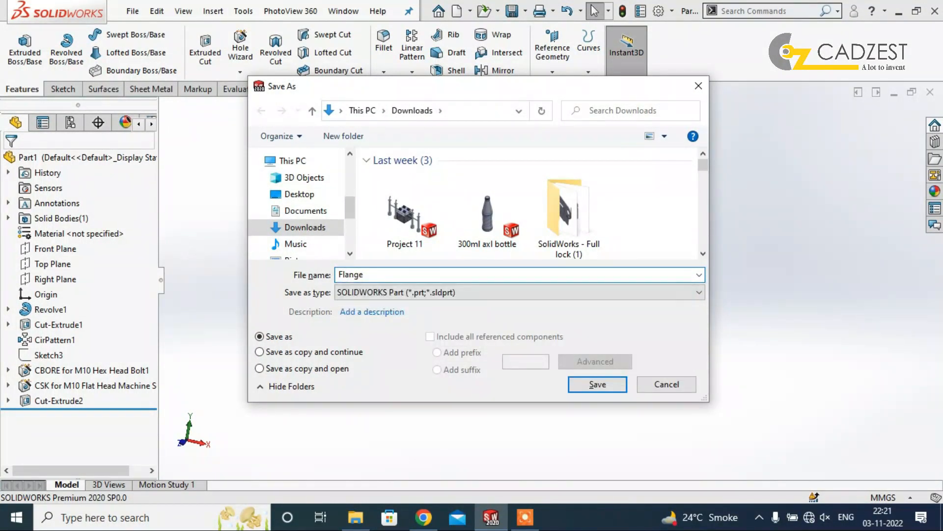
pyautogui.click(610, 386)
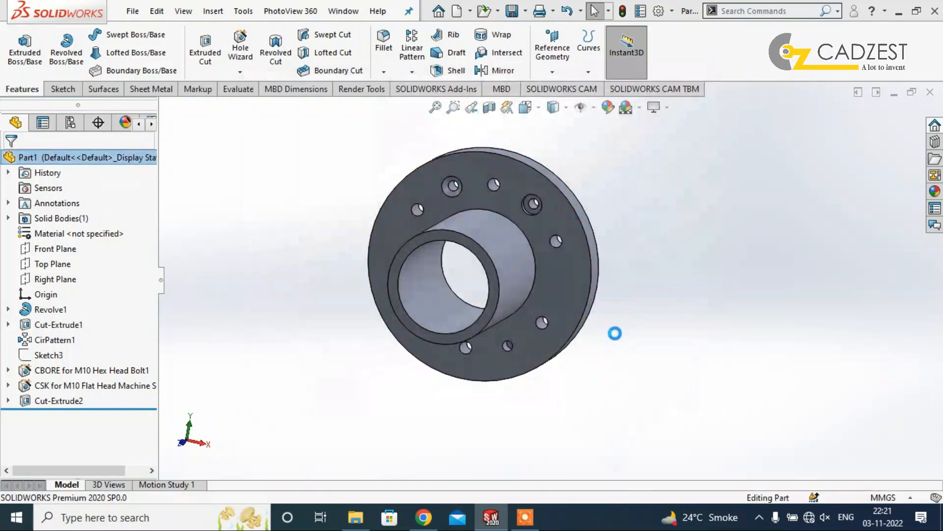
pyautogui.click(526, 519)
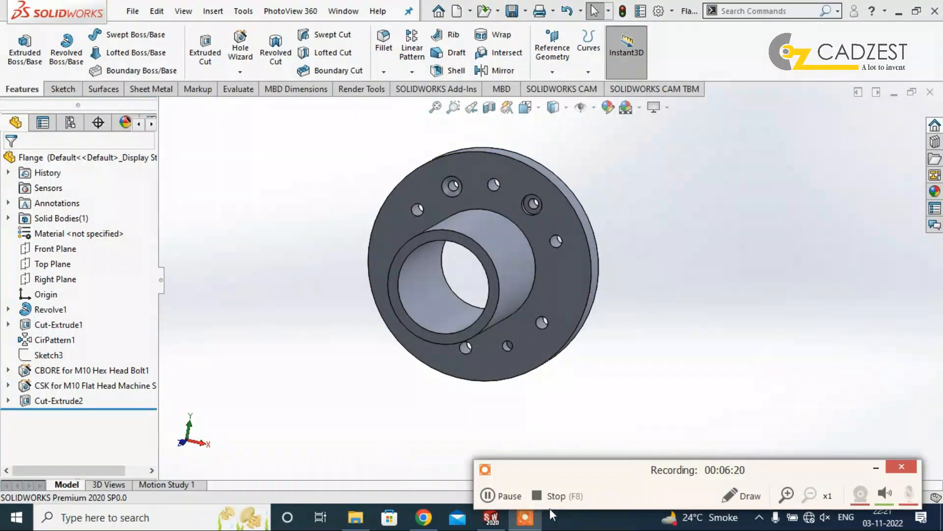
pyautogui.moveTo(652, 469); pyautogui.dragTo(654, 451)
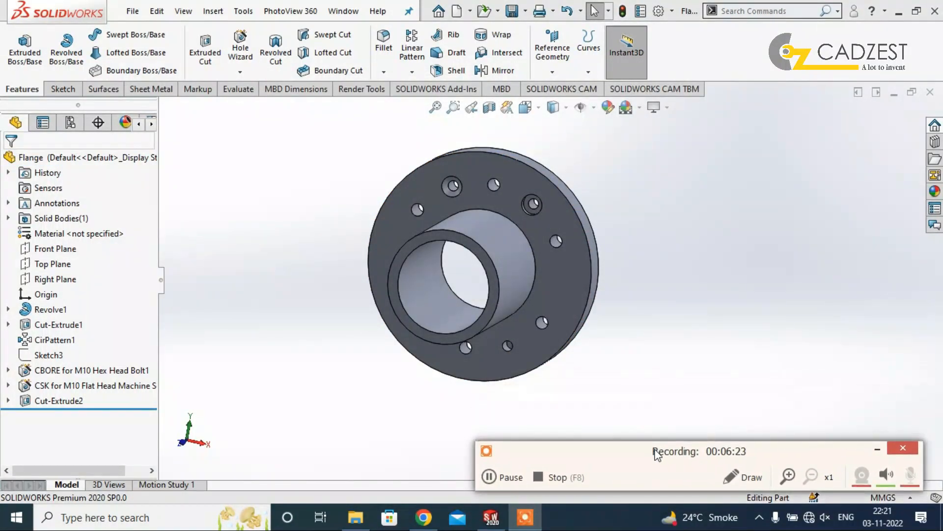
pyautogui.scroll(2, 629, 338)
pyautogui.moveTo(631, 339); pyautogui.dragTo(545, 327, button='middle')
pyautogui.click(133, 11)
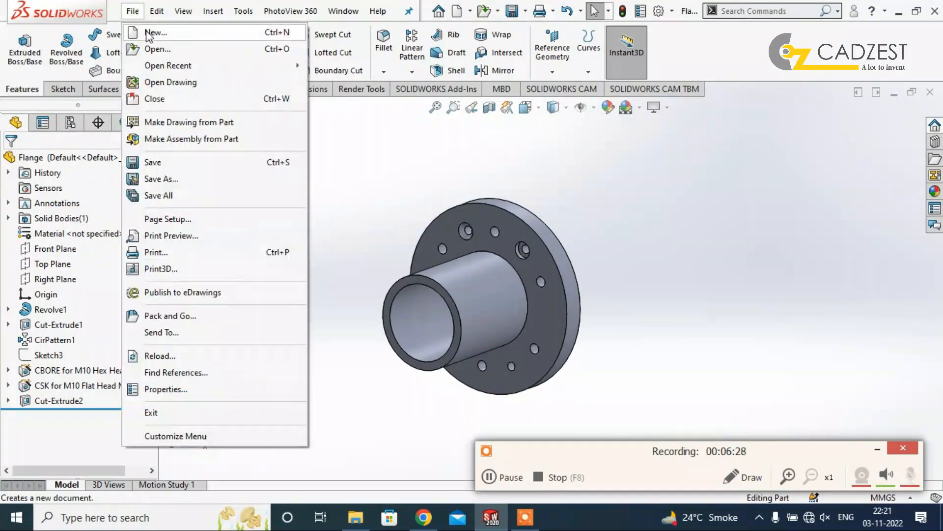
pyautogui.click(758, 332)
pyautogui.click(877, 449)
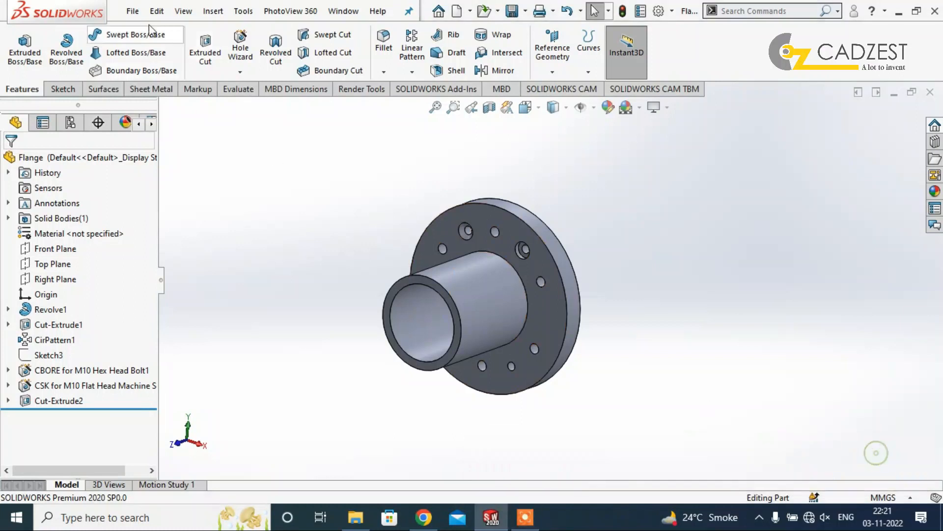
# Create a new drawing document with the A3 (ANSI) Landscape standard sheet format.
pyautogui.click(133, 11)
pyautogui.click(147, 29)
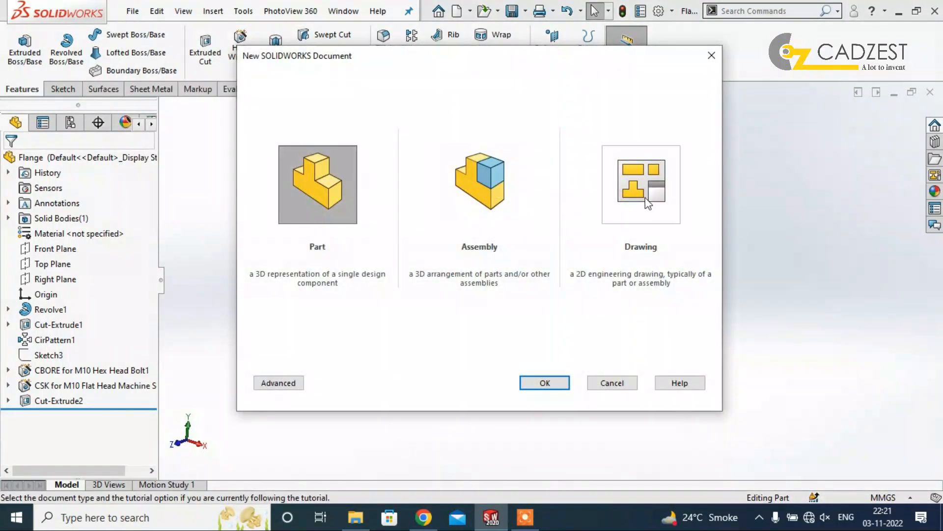
pyautogui.doubleClick(643, 199)
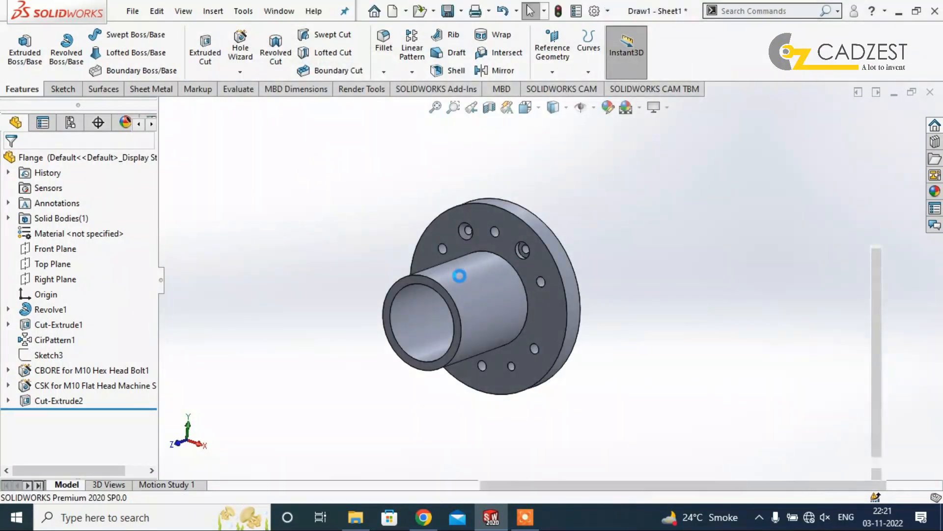
pyautogui.scroll(-3, 377, 237)
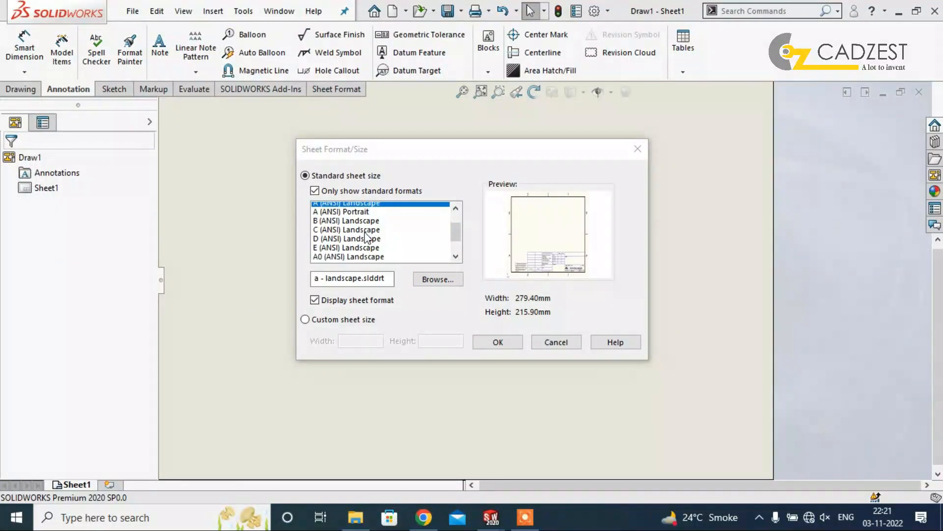
pyautogui.click(326, 234)
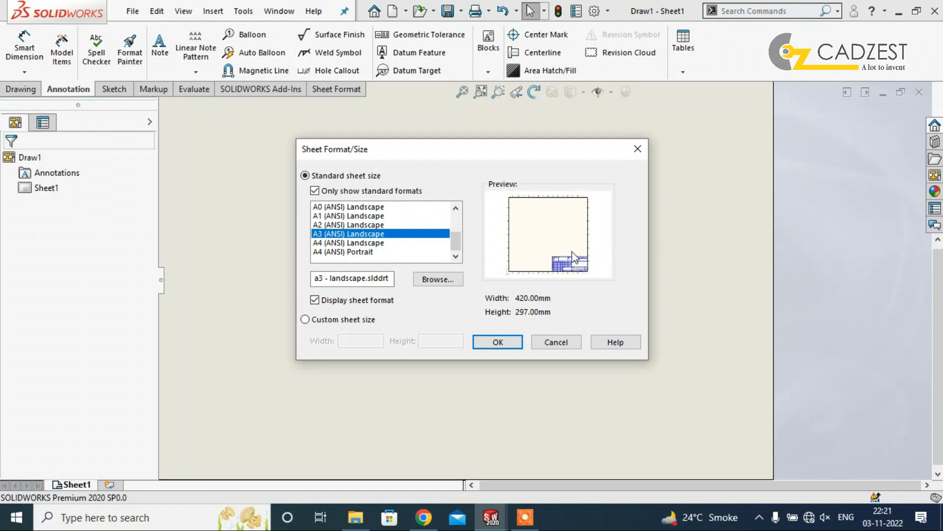
pyautogui.click(495, 345)
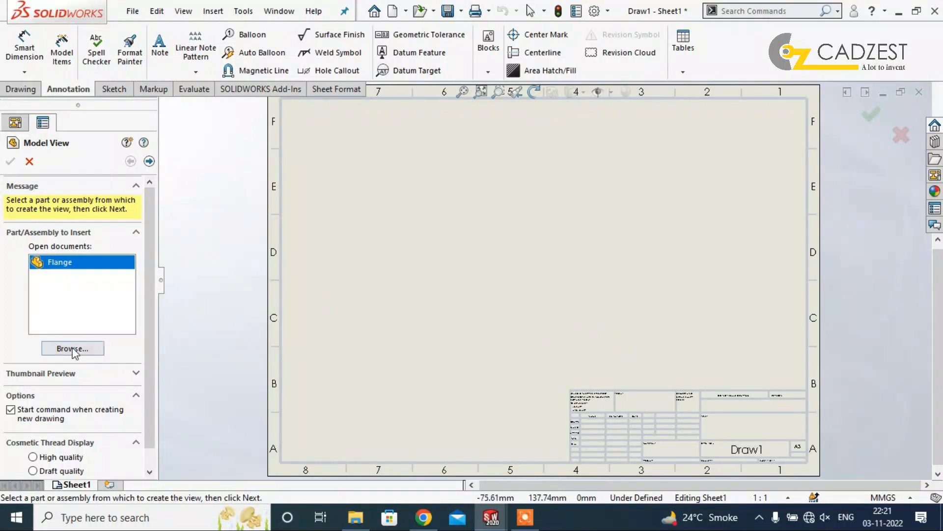
# Load the Flange part from Downloads into the View Palette and place its Front view on the left half of the sheet.
pyautogui.press('Escape')
pyautogui.click(935, 175)
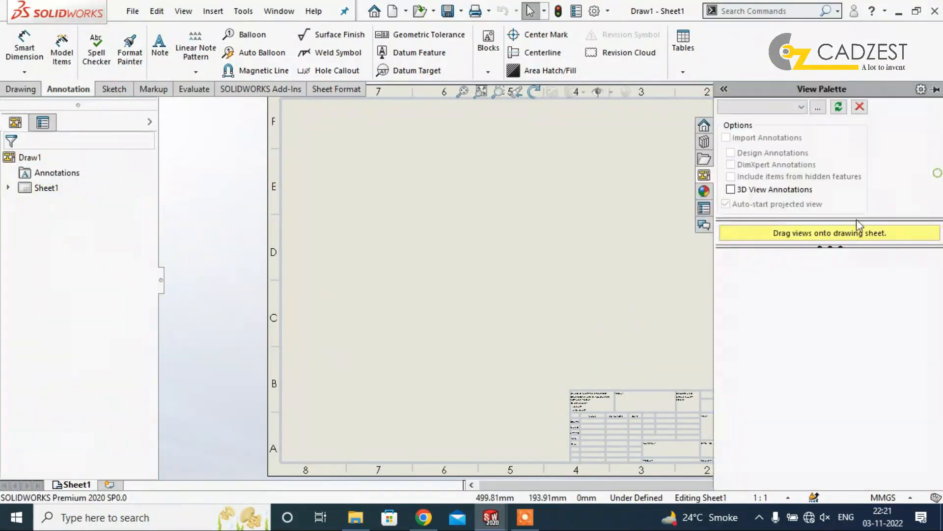
pyautogui.click(818, 107)
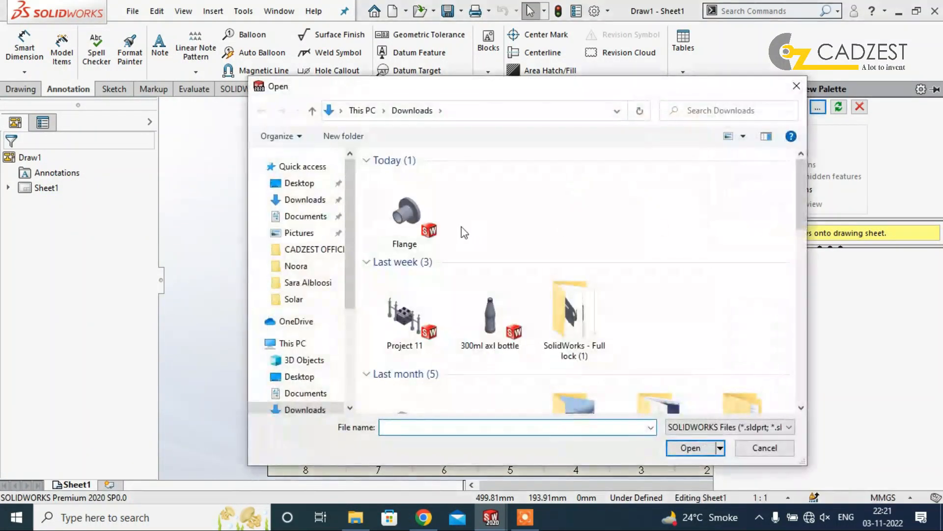
pyautogui.click(404, 211)
pyautogui.click(702, 447)
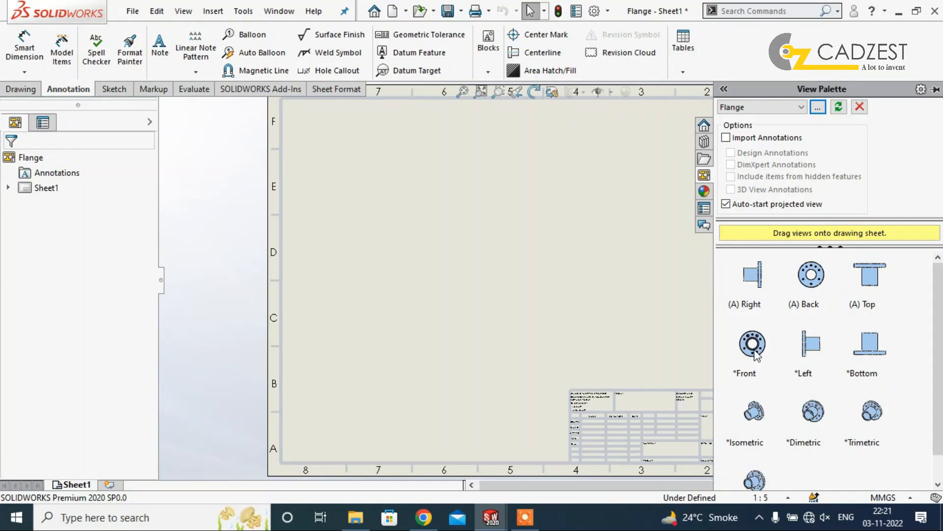
pyautogui.moveTo(756, 355)
pyautogui.mouseDown()
pyautogui.moveTo(426, 266)
pyautogui.moveTo(402, 275)
pyautogui.mouseUp()
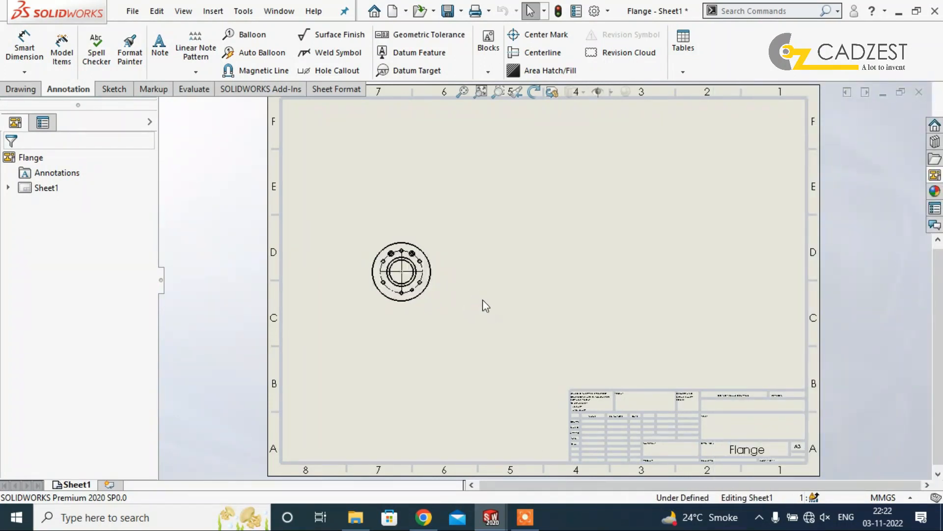
# Set the drawing's sheet scale to 1:4.
pyautogui.scroll(-4, 406, 310)
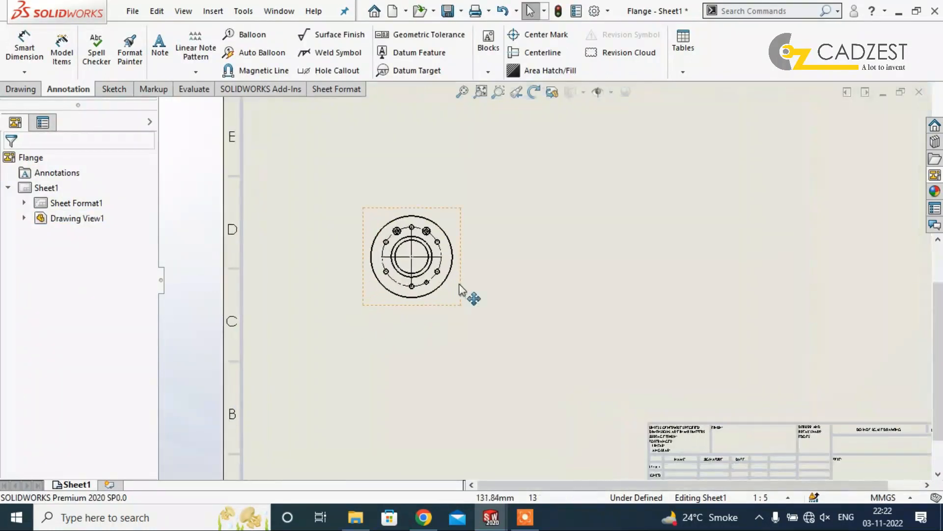
pyautogui.scroll(4, 498, 279)
pyautogui.click(520, 313)
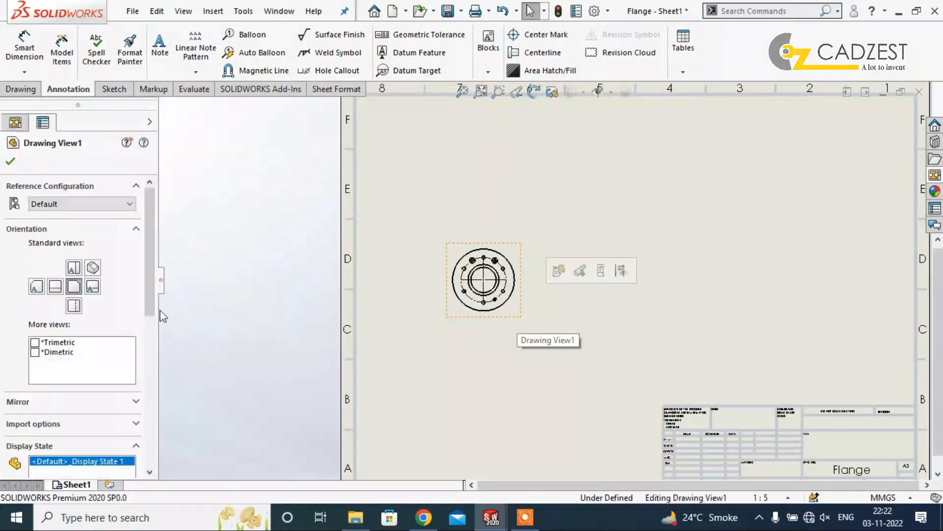
pyautogui.click(773, 478)
pyautogui.click(786, 498)
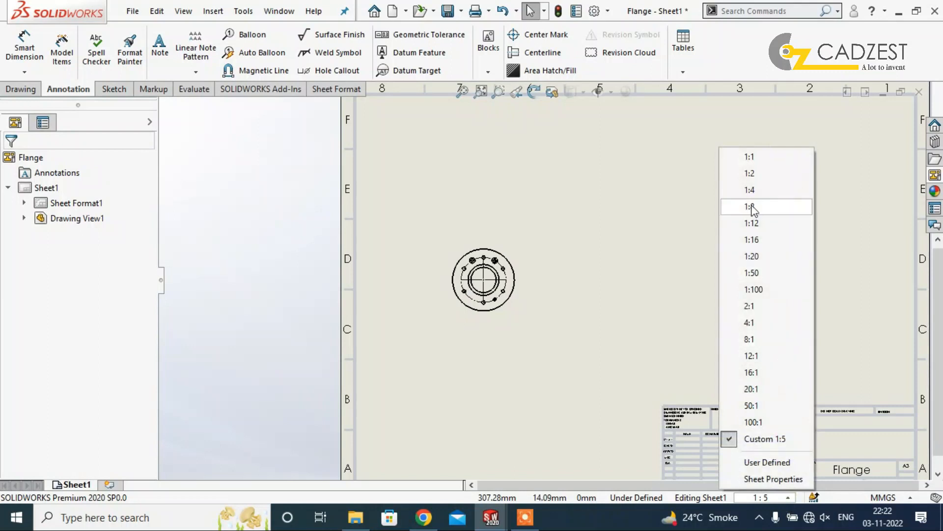
pyautogui.click(750, 190)
# Try a sheet scale of 1:2 and return the sheet to 1:4.
pyautogui.click(768, 500)
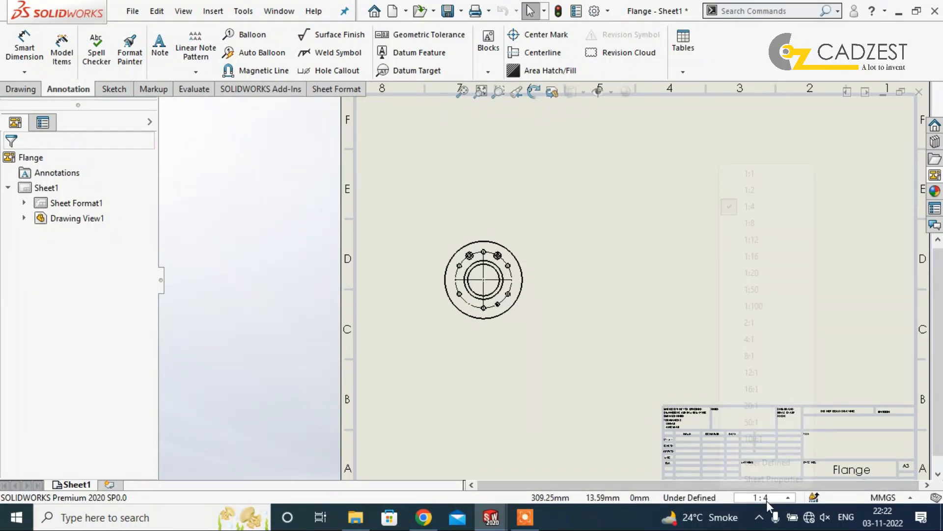
pyautogui.click(749, 190)
pyautogui.scroll(3, 550, 295)
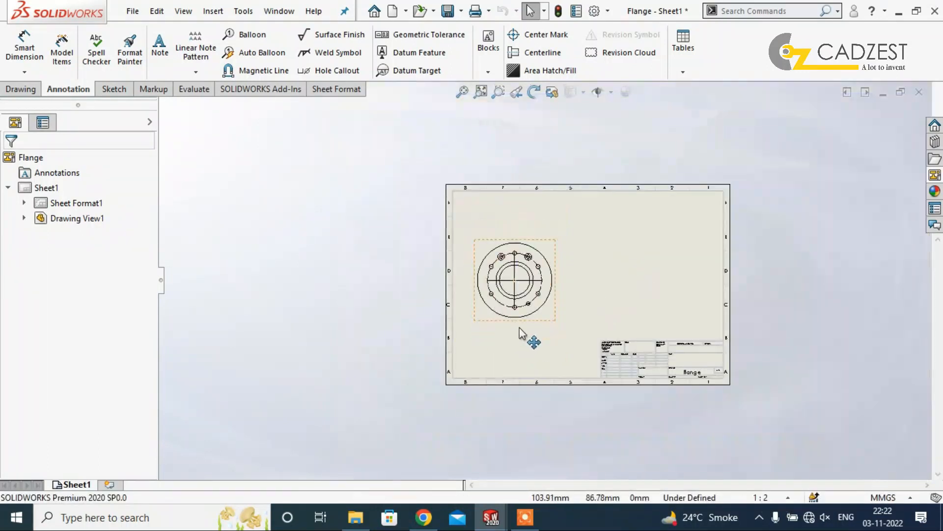
pyautogui.scroll(-2, 571, 320)
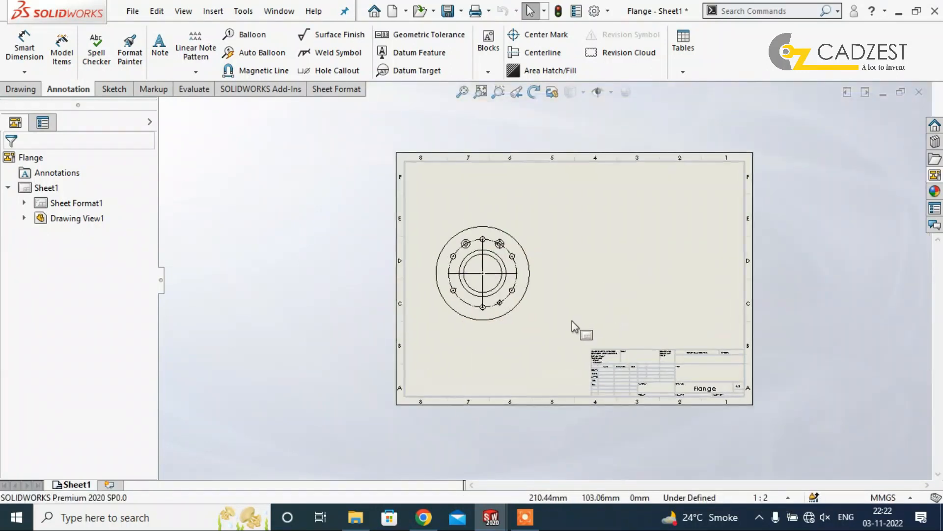
pyautogui.click(771, 498)
pyautogui.click(748, 206)
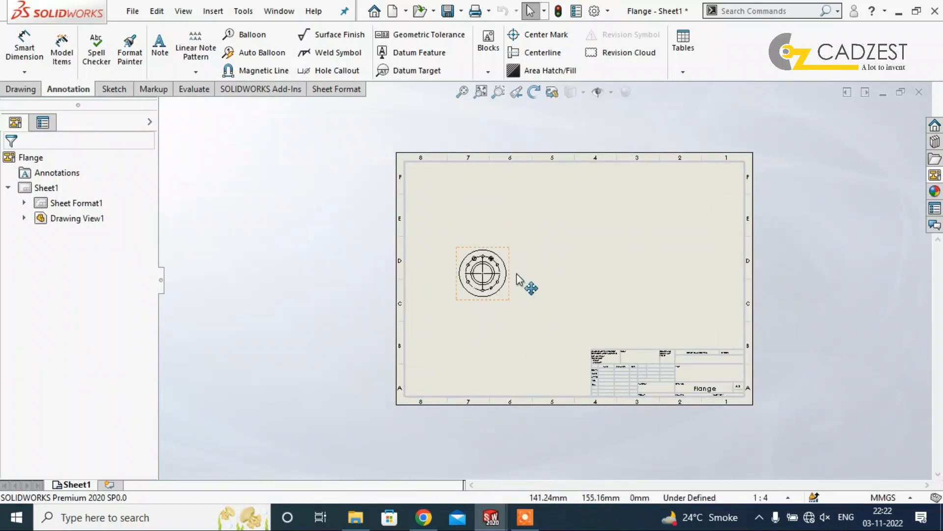
# Give the flange's front view a custom scale of 1:3.
pyautogui.scroll(-2, 526, 295)
pyautogui.click(511, 309)
pyautogui.scroll(-10, 74, 389)
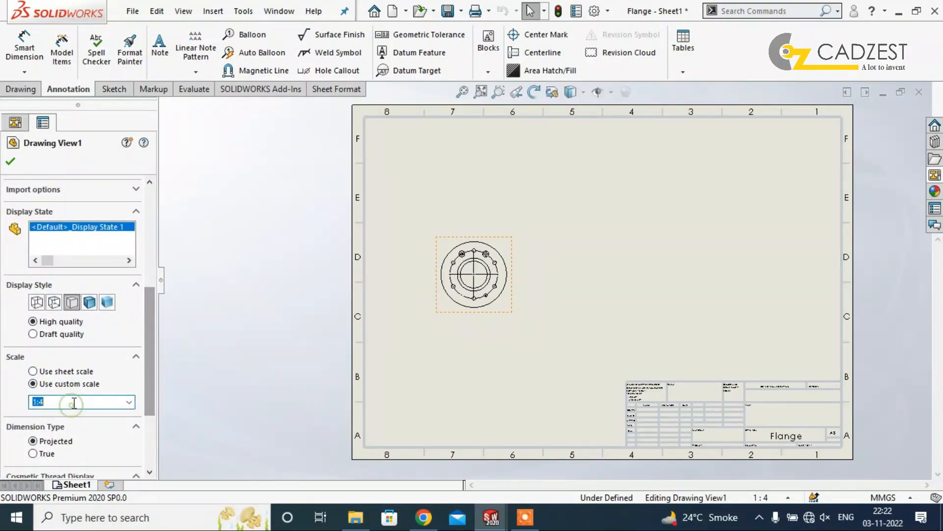
pyautogui.write('3')
pyautogui.press('Return')
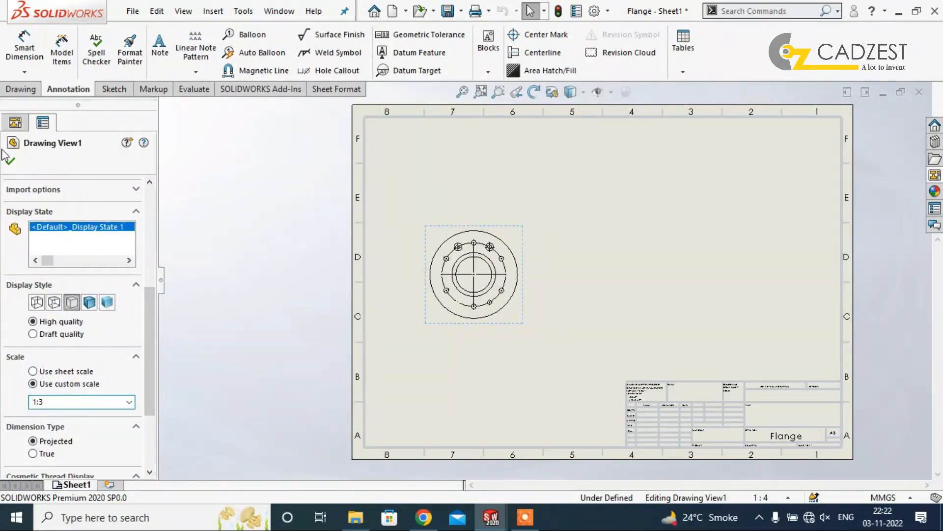
pyautogui.click(9, 166)
# Set the drawing's sheet scale to 1:3 in the sheet properties.
pyautogui.scroll(-2, 559, 344)
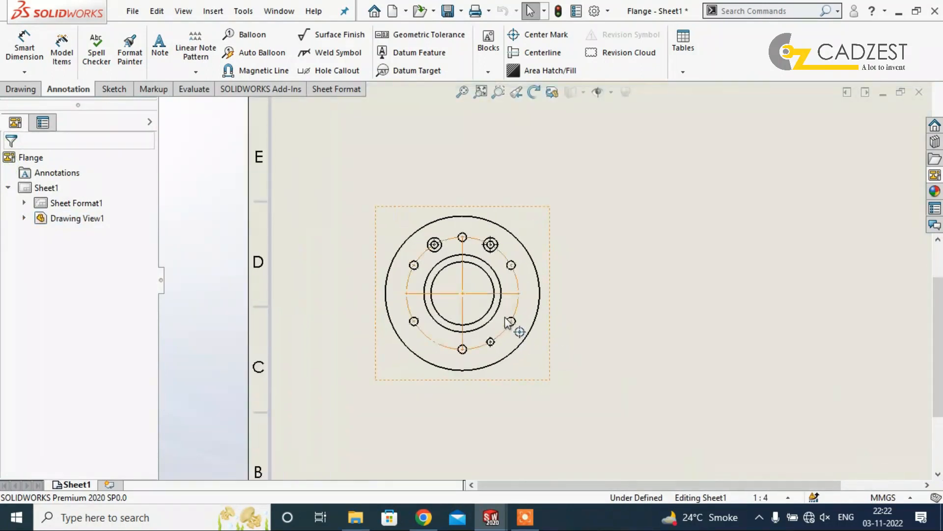
pyautogui.scroll(2, 620, 358)
pyautogui.scroll(-5, 803, 452)
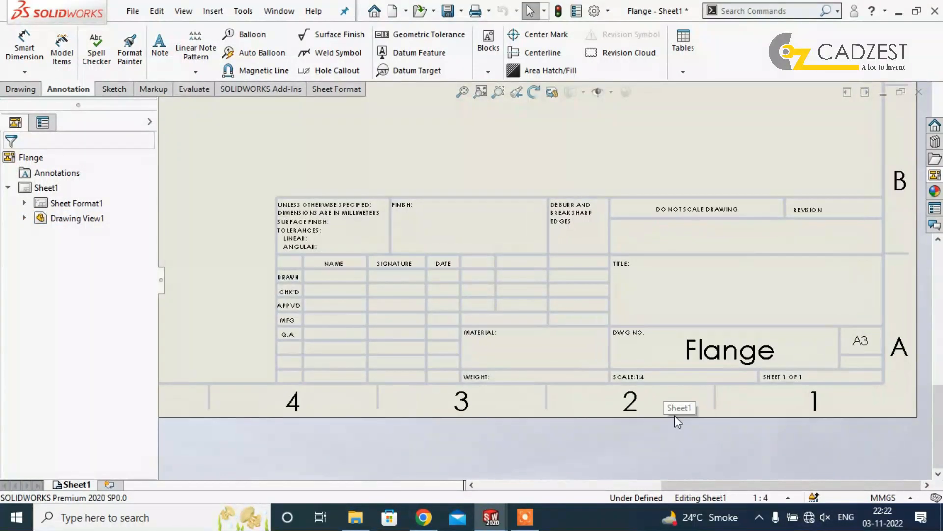
pyautogui.click(758, 497)
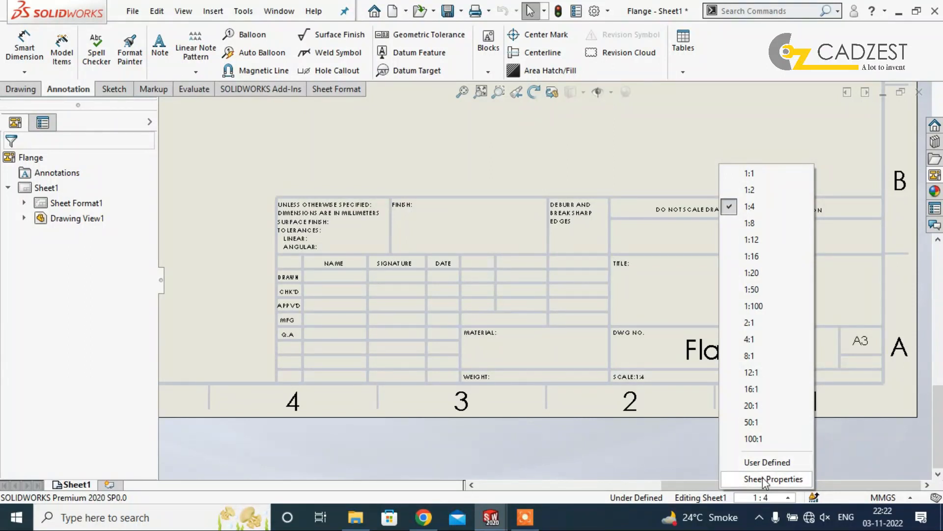
pyautogui.click(40, 188)
pyautogui.rightClick(40, 189)
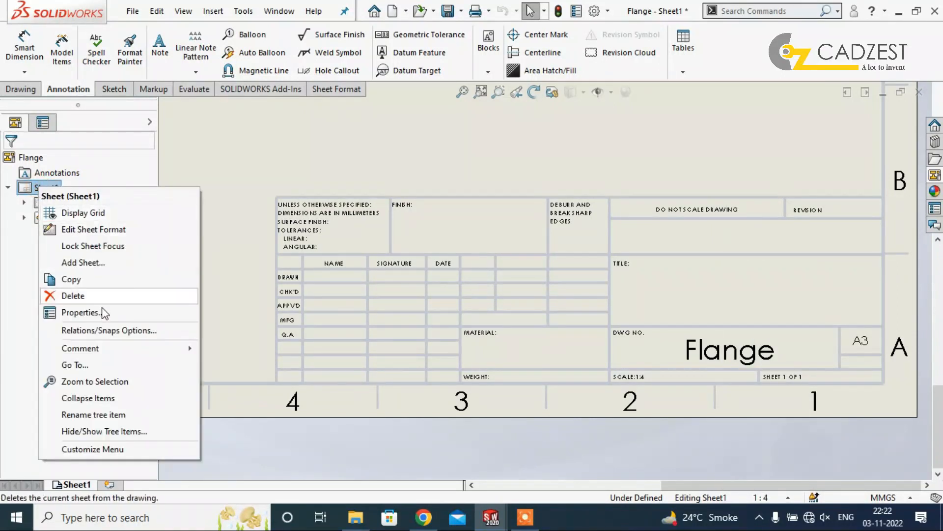
pyautogui.click(88, 312)
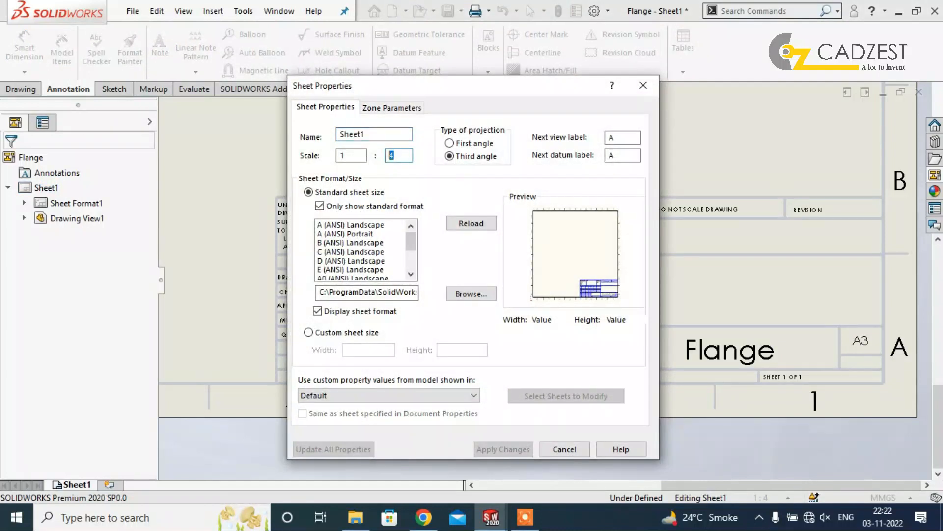
pyautogui.write('3')
pyautogui.press('Return')
pyautogui.scroll(2, 654, 438)
pyautogui.scroll(-2, 516, 247)
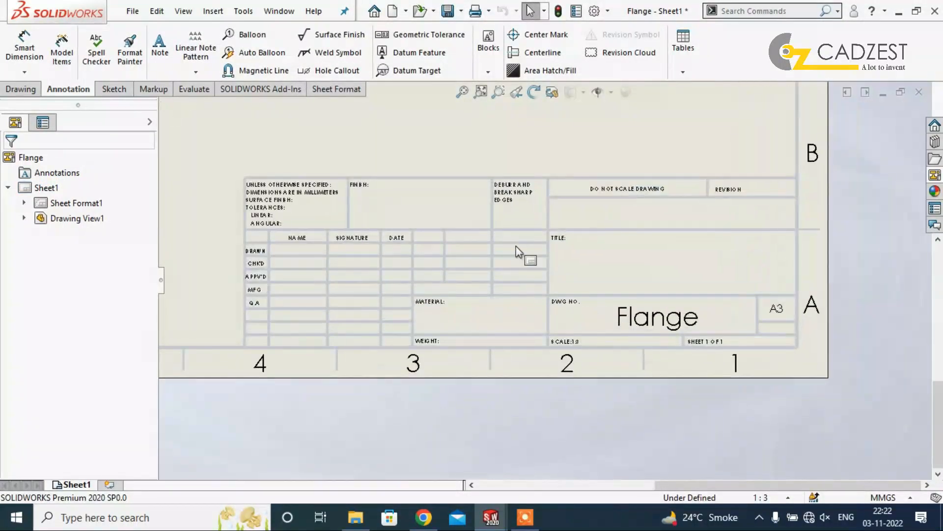
# Make the flange's front view use the sheet scale instead of its custom scale.
pyautogui.scroll(-2, 516, 246)
pyautogui.scroll(3, 674, 426)
pyautogui.scroll(-1, 406, 224)
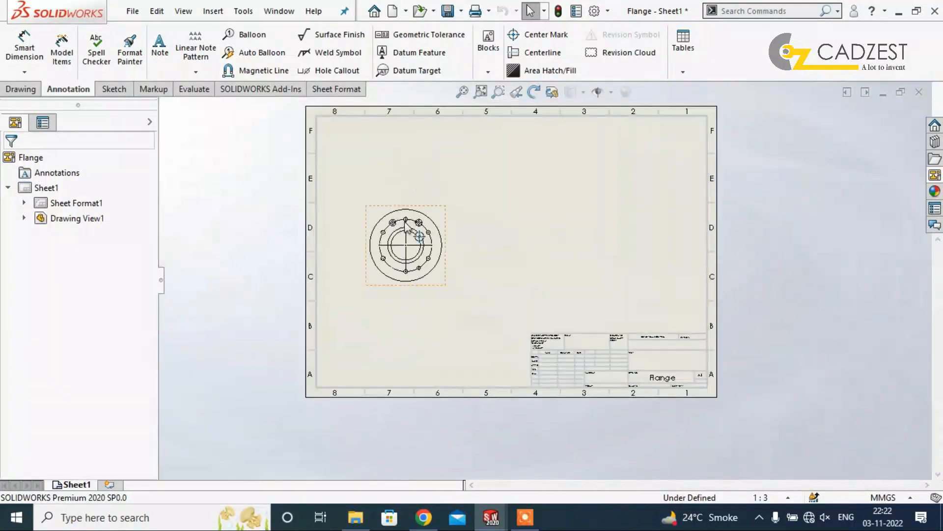
pyautogui.click(440, 279)
pyautogui.moveTo(149, 287); pyautogui.dragTo(161, 398)
pyautogui.click(83, 368)
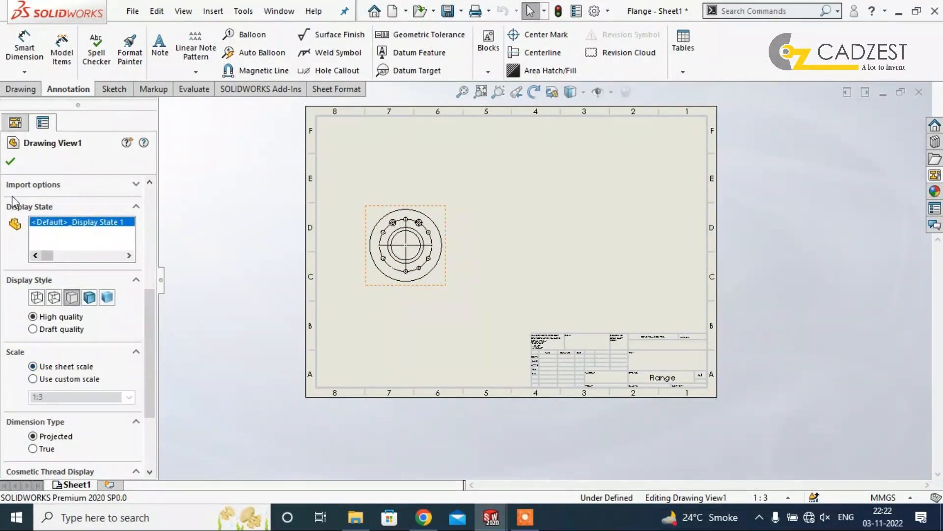
pyautogui.click(10, 161)
# Project a side view from the flange's front view and place it level with it on the right half of the sheet.
pyautogui.scroll(-2, 467, 260)
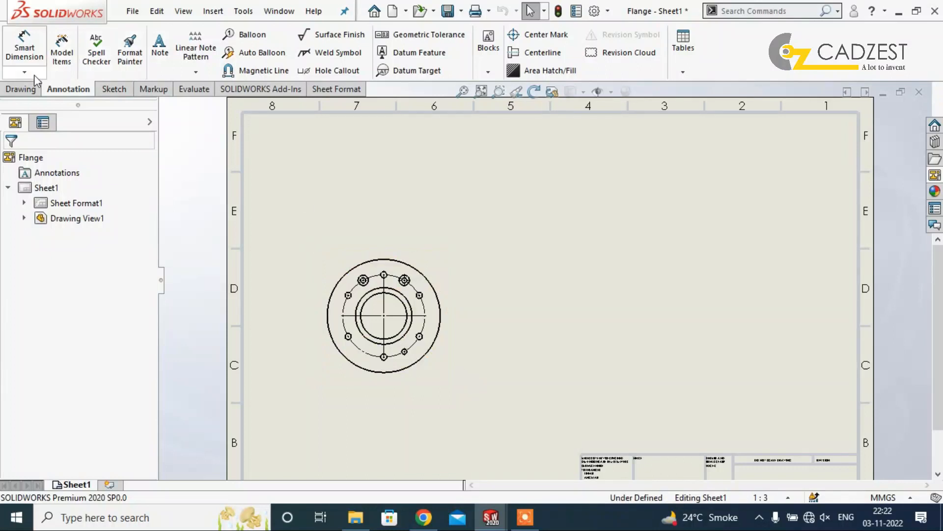
pyautogui.click(22, 89)
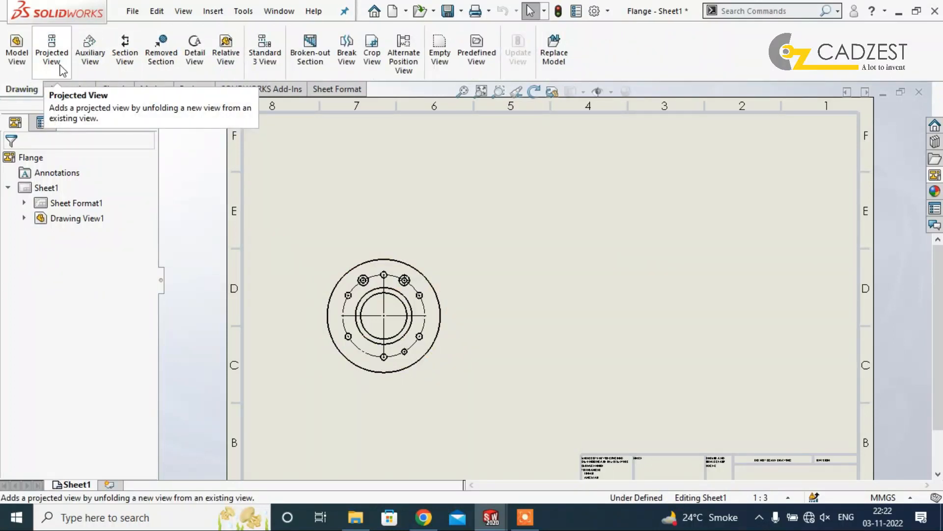
pyautogui.click(51, 52)
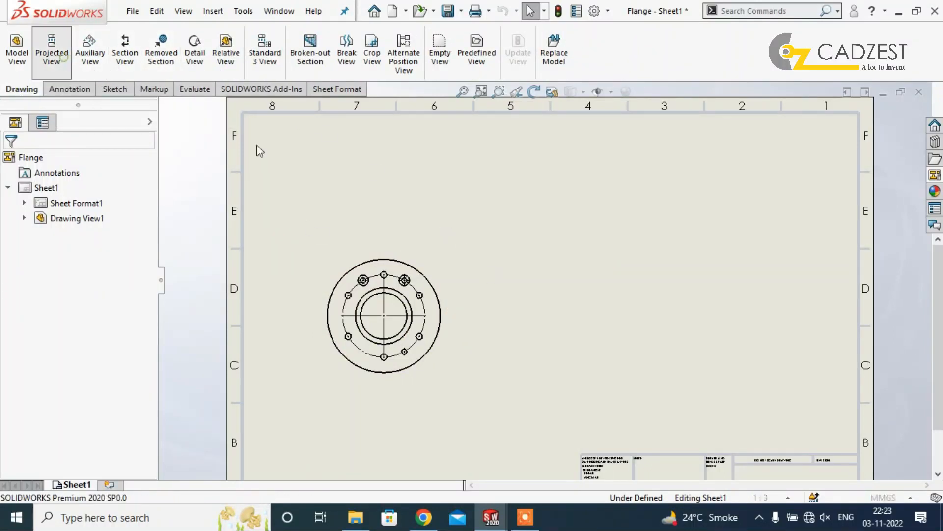
pyautogui.click(447, 291)
pyautogui.click(665, 316)
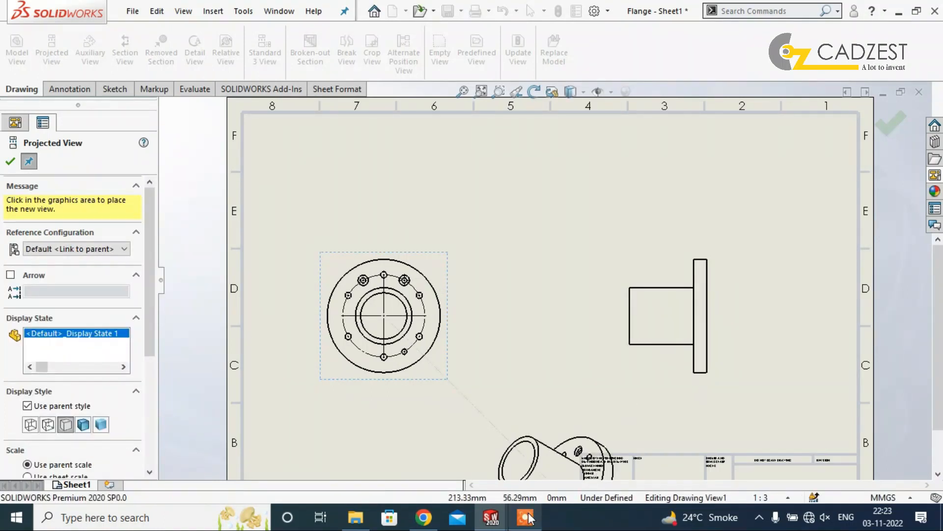
pyautogui.press('Escape')
pyautogui.click(526, 517)
pyautogui.moveTo(683, 454); pyautogui.dragTo(729, 352)
pyautogui.click(779, 377)
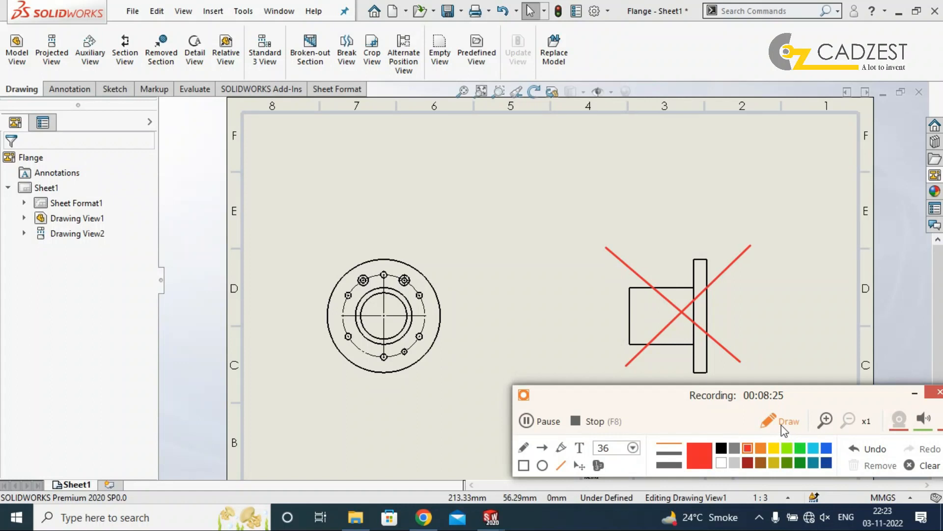
pyautogui.click(913, 394)
# Delete the projected side view from the sheet.
pyautogui.click(657, 375)
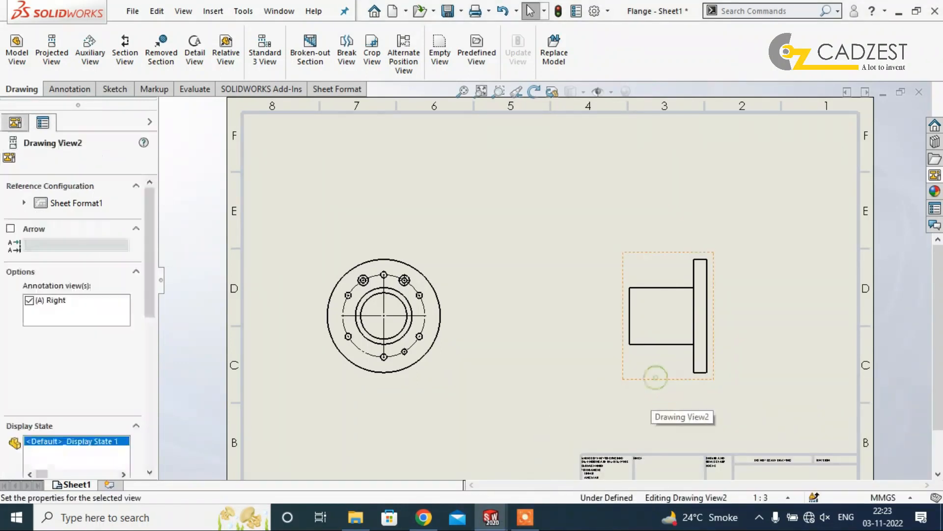
pyautogui.press('Delete')
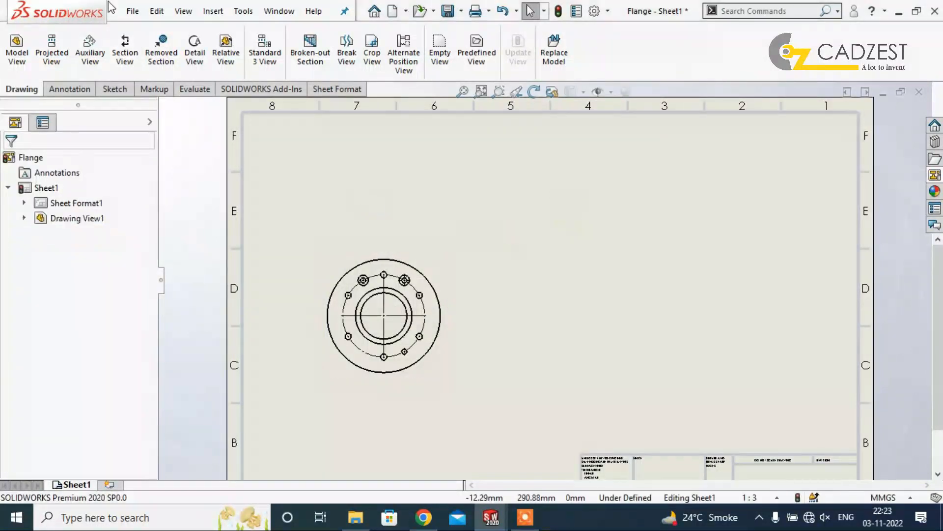
# Create section view A-A with a vertical cutting line through the front view's centre and place it on the right half of the sheet.
pyautogui.click(123, 47)
pyautogui.click(384, 315)
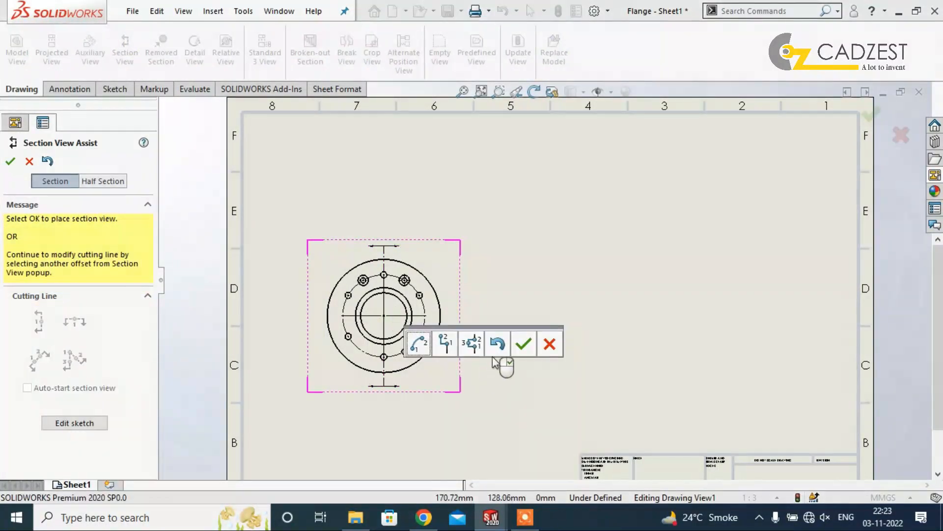
pyautogui.click(525, 345)
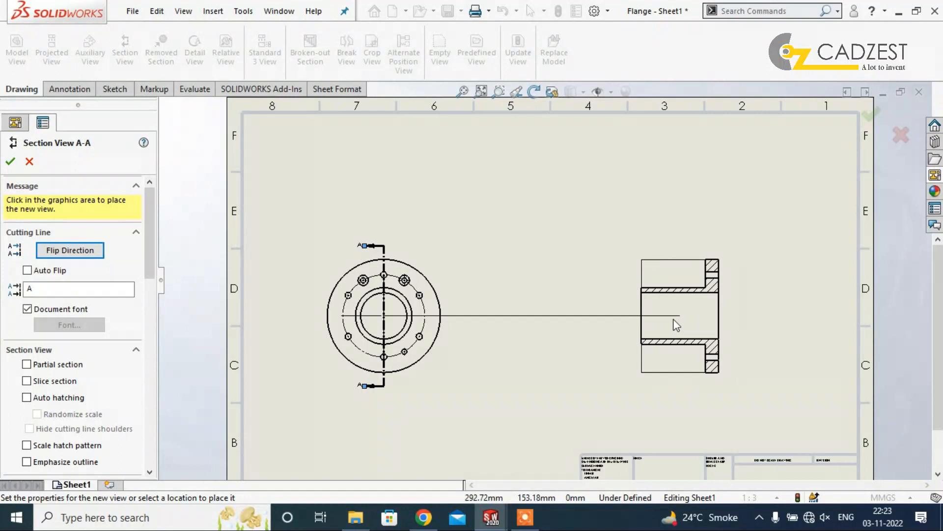
pyautogui.click(689, 320)
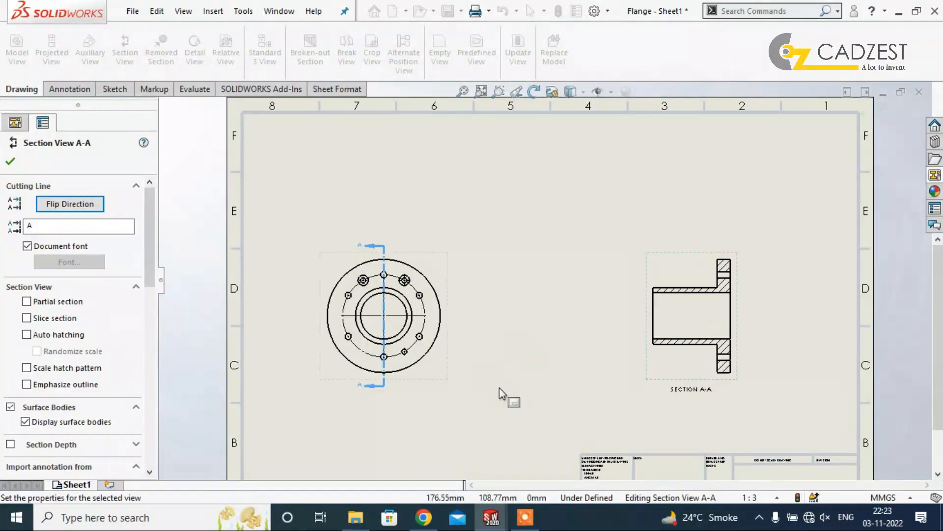
pyautogui.click(500, 387)
# Examine the front view with its cutting line and section view A-A.
pyautogui.scroll(-2, 432, 349)
pyautogui.scroll(-2, 893, 266)
pyautogui.scroll(3, 870, 352)
pyautogui.scroll(-3, 865, 354)
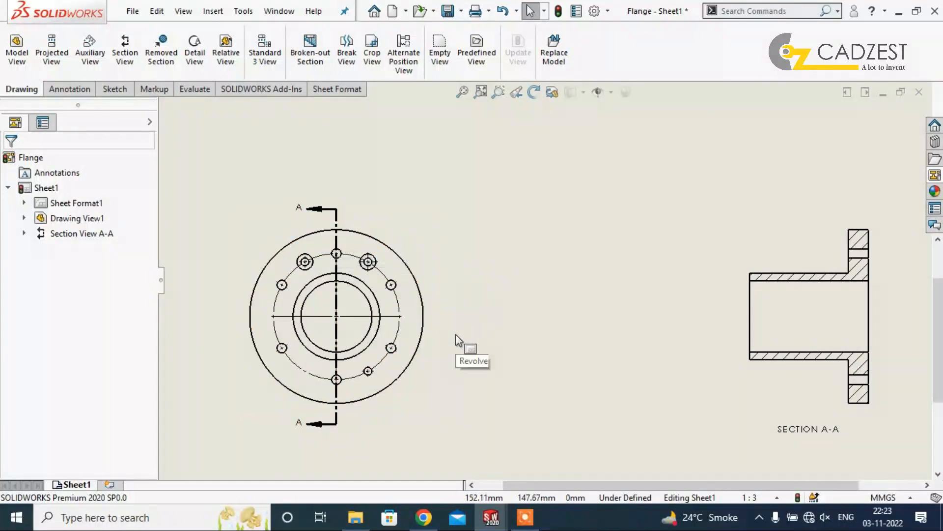
pyautogui.scroll(3, 465, 329)
pyautogui.moveTo(497, 354)
pyautogui.mouseDown()
pyautogui.moveTo(519, 379)
pyautogui.moveTo(536, 373)
pyautogui.moveTo(512, 372)
pyautogui.mouseUp()
pyautogui.click(592, 330)
pyautogui.scroll(-2, 592, 330)
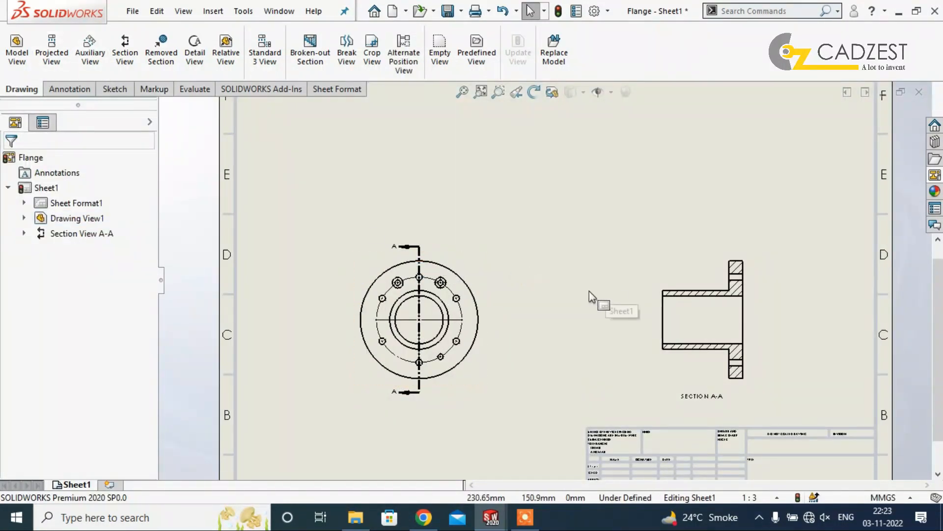
# Project an isometric view from the front view, position it above section view A-A and display it shaded with edges.
pyautogui.click(485, 274)
pyautogui.click(51, 53)
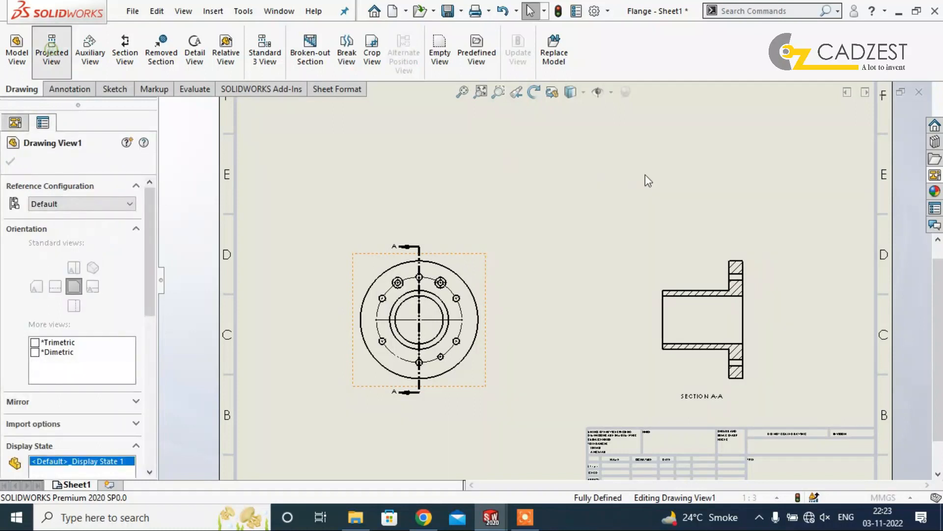
pyautogui.click(680, 170)
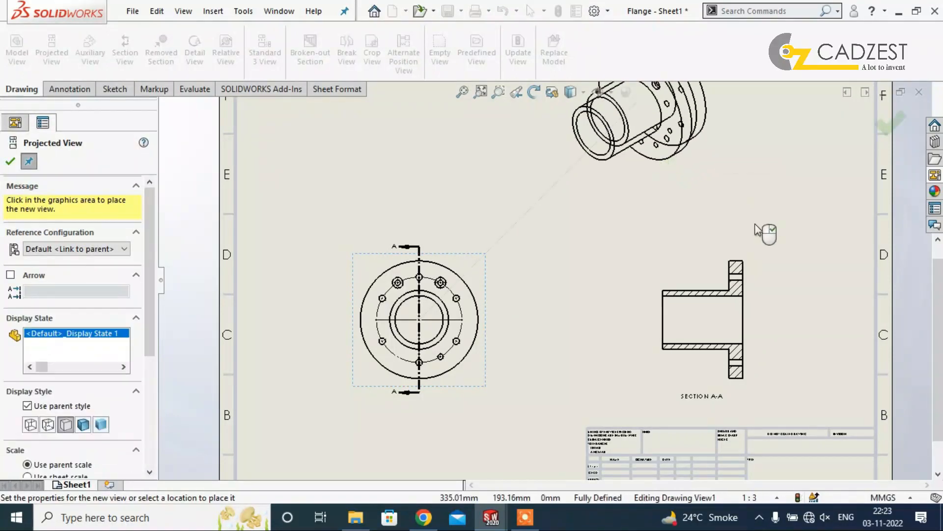
pyautogui.press('Escape')
pyautogui.moveTo(715, 191); pyautogui.dragTo(846, 244)
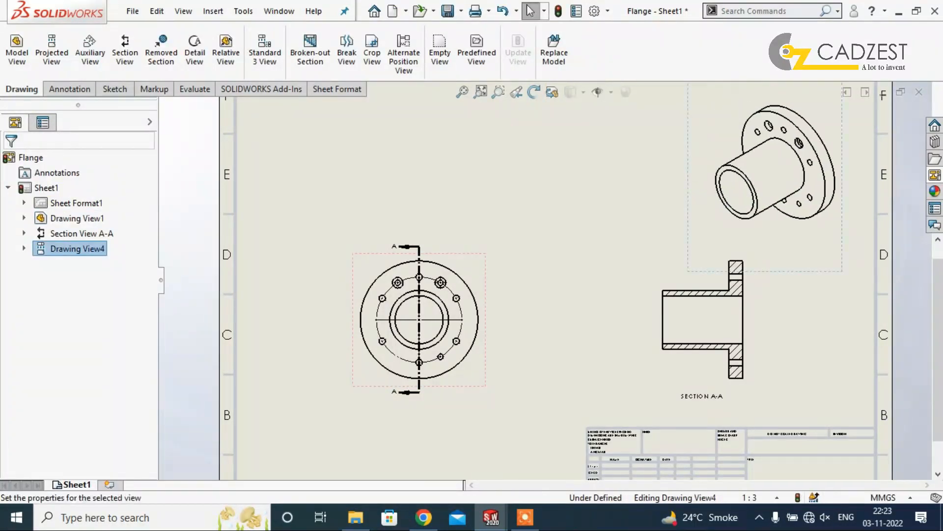
pyautogui.click(84, 378)
pyautogui.click(606, 194)
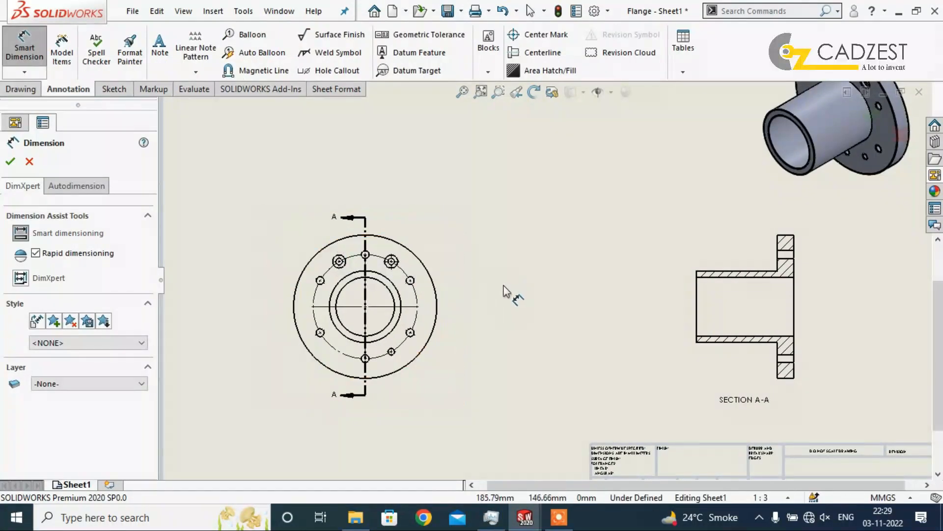
# Save the drawing as Flange in the Downloads folder, updating the views before saving.
pyautogui.press('Escape')
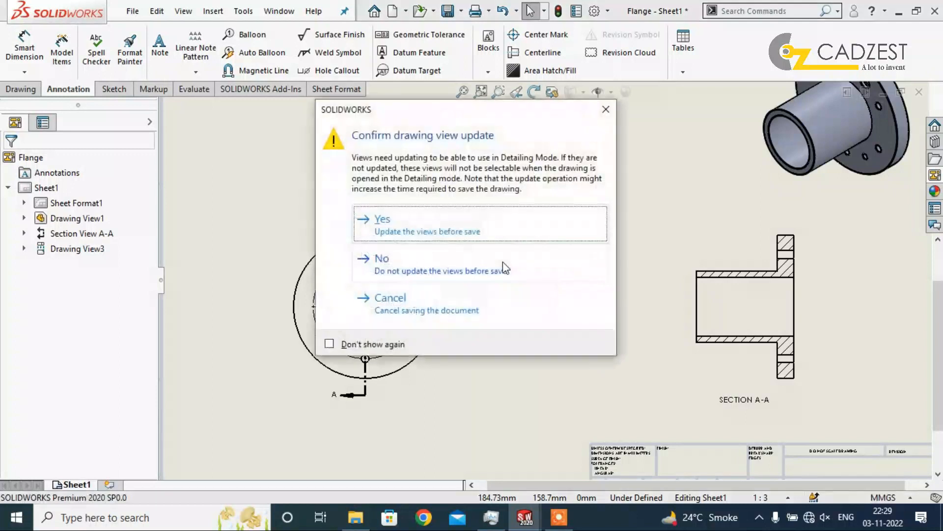
pyautogui.click(381, 227)
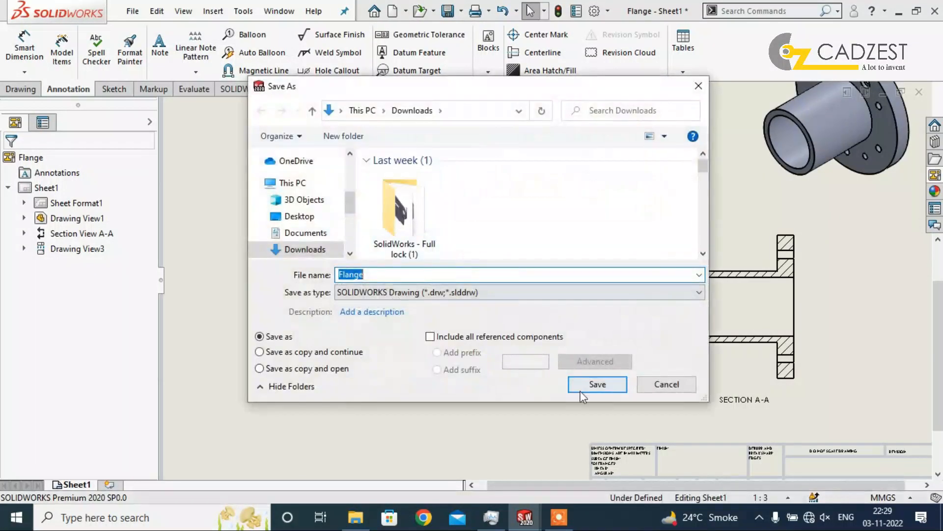
pyautogui.click(597, 383)
# Dimension the diameter of the flange's outer circle, placing the text at the upper left of the front view.
pyautogui.click(22, 55)
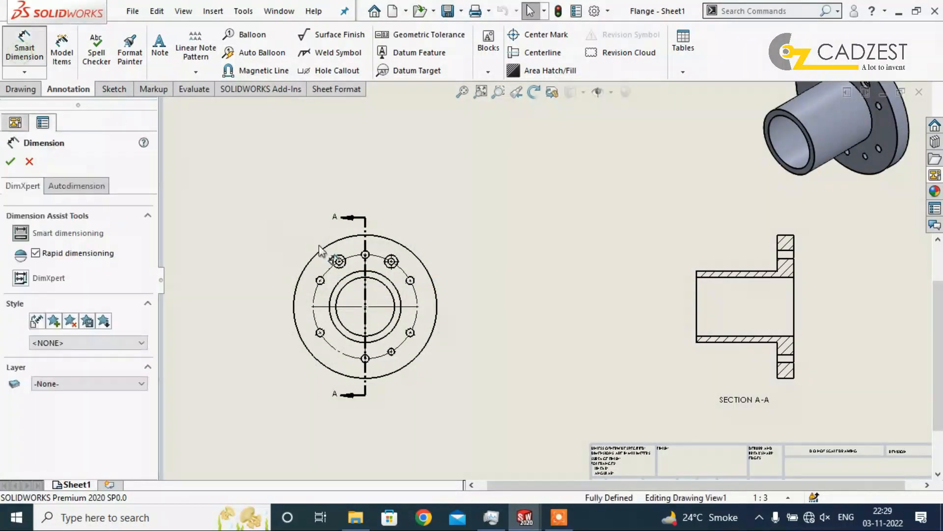
pyautogui.click(328, 249)
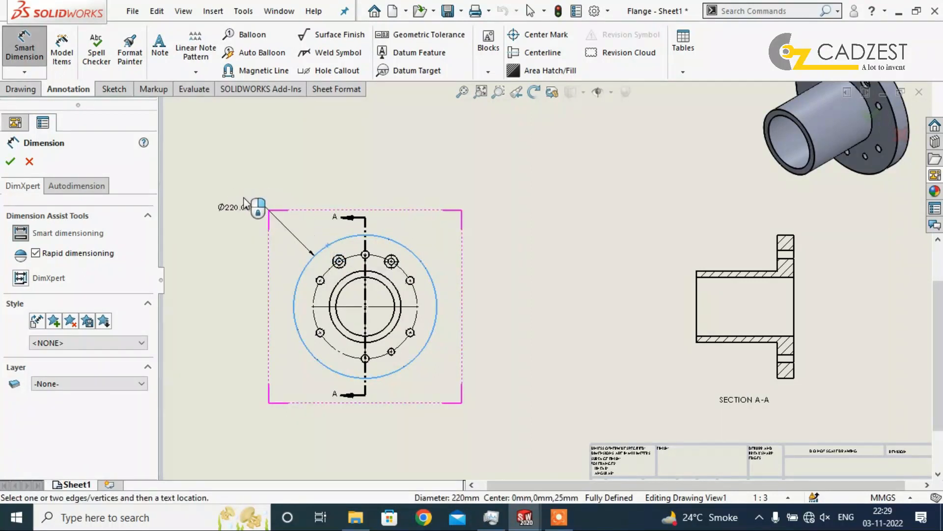
pyautogui.click(244, 203)
# Dimension the bolt hole circle at the front view's lower left and replace the dimension text with PCD160.
pyautogui.click(331, 352)
pyautogui.click(254, 397)
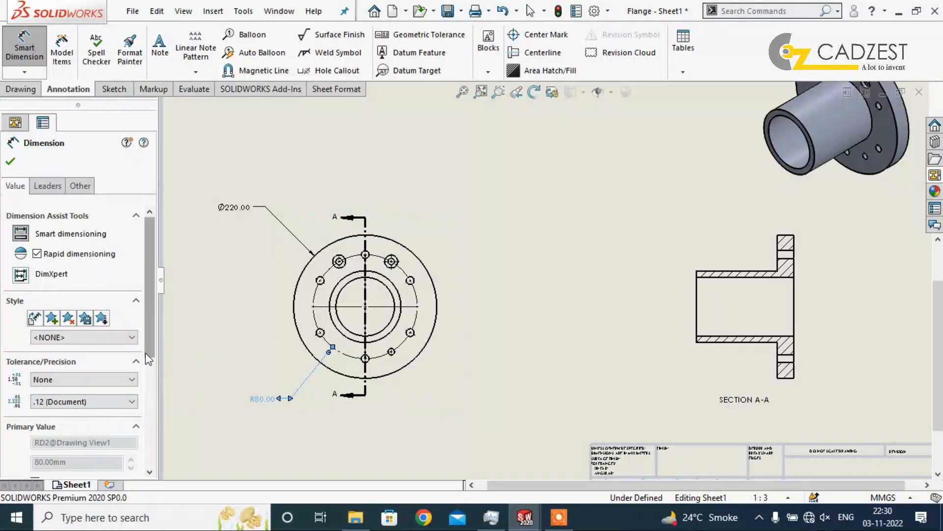
pyautogui.scroll(-5, 147, 358)
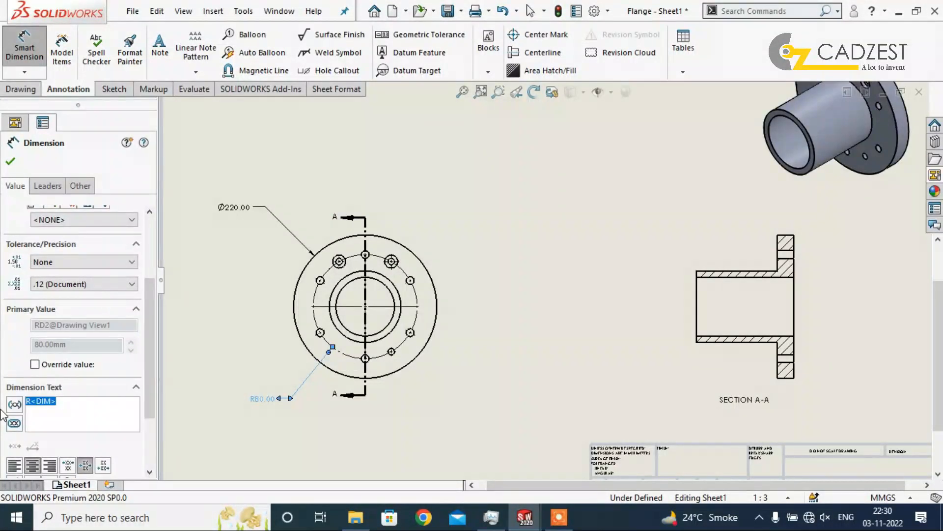
pyautogui.write('P')
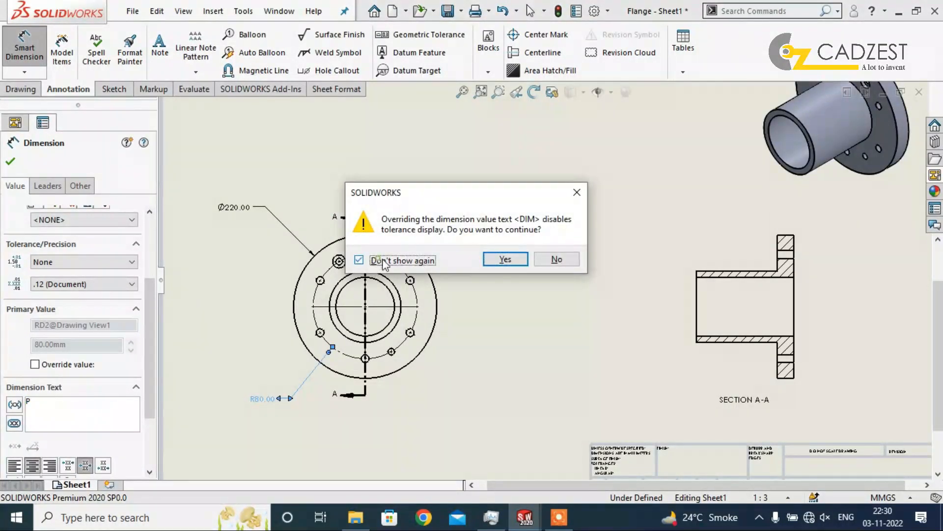
pyautogui.click(505, 258)
pyautogui.click(60, 404)
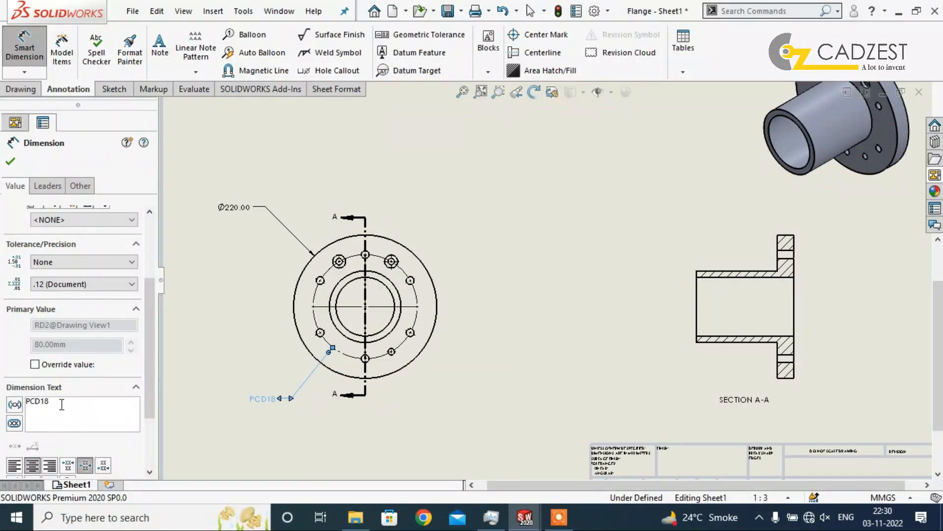
pyautogui.press('Escape')
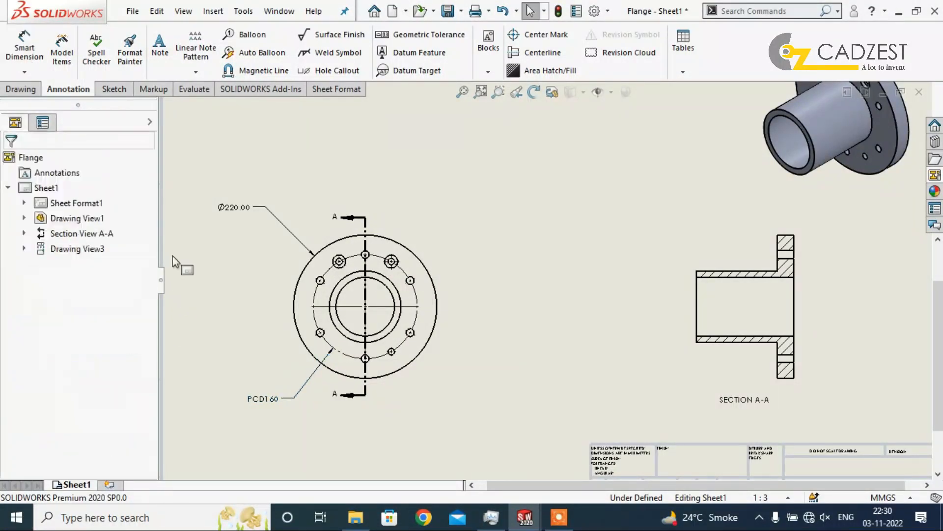
# Dimension the diameters of the hub's outer circle and the bore in the front view, placing both texts at the view's lower right.
pyautogui.click(15, 56)
pyautogui.scroll(-3, 367, 309)
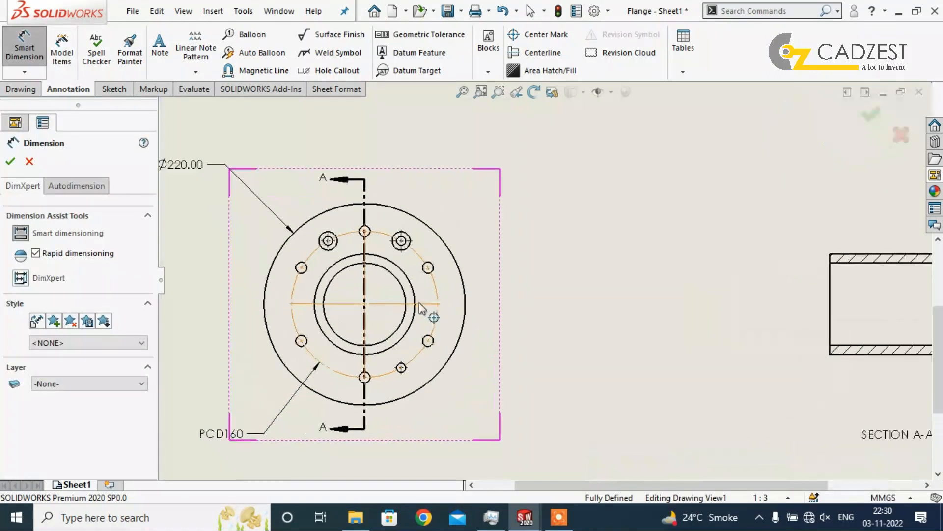
pyautogui.click(331, 267)
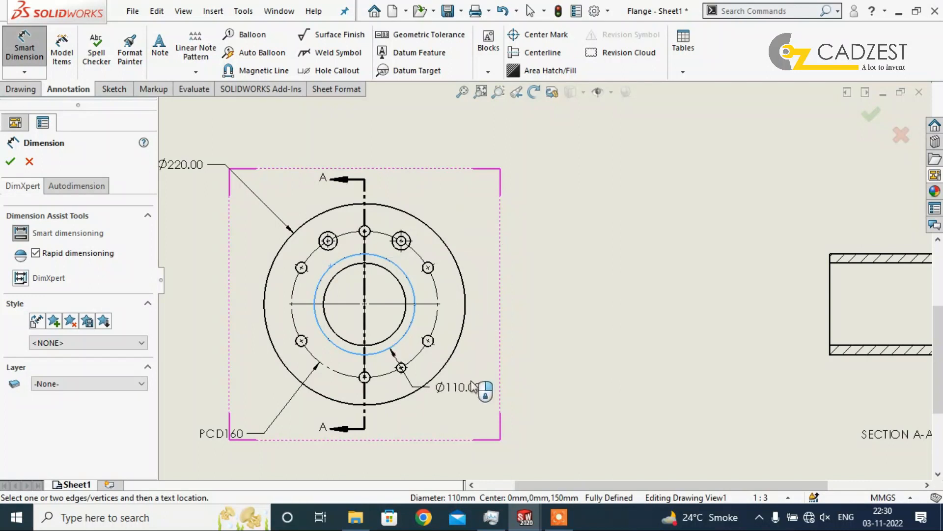
pyautogui.click(511, 394)
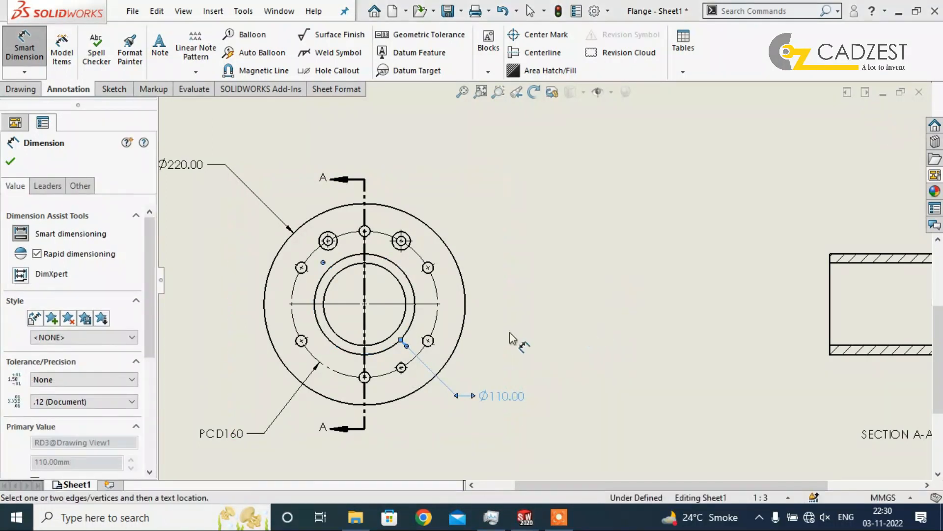
pyautogui.click(406, 318)
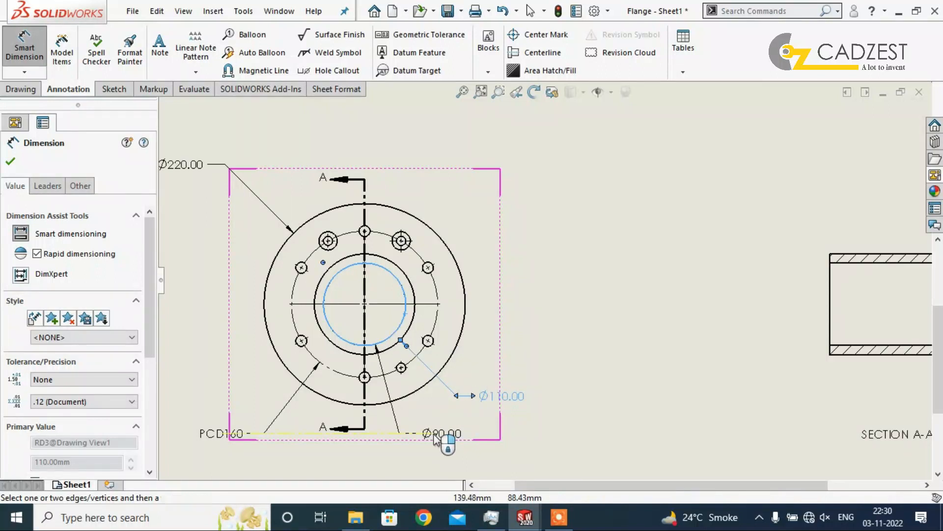
pyautogui.click(435, 438)
# Dimension the flange thickness and the hub length in section view A-A, aligning both dimensions above the view.
pyautogui.scroll(3, 614, 305)
pyautogui.scroll(-2, 666, 289)
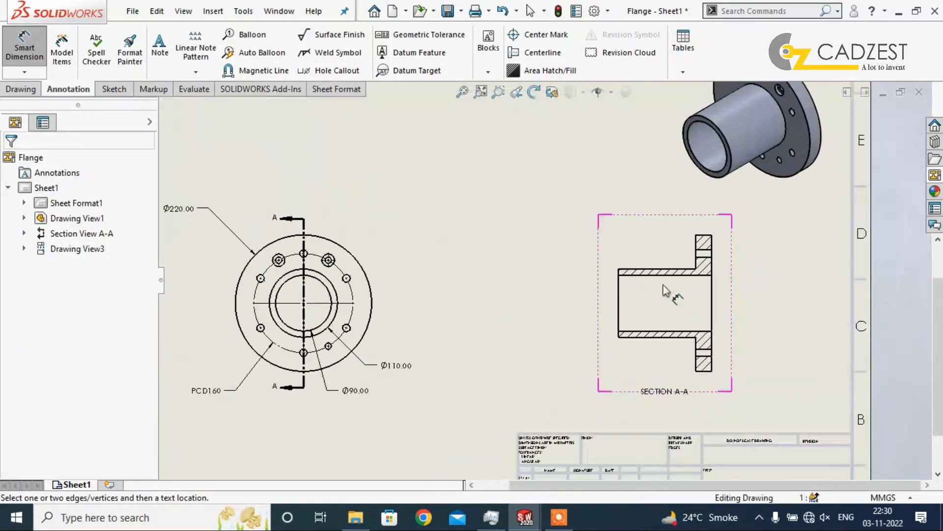
pyautogui.scroll(-1, 296, 283)
pyautogui.scroll(2, 450, 287)
pyautogui.scroll(-1, 448, 287)
pyautogui.scroll(-2, 802, 264)
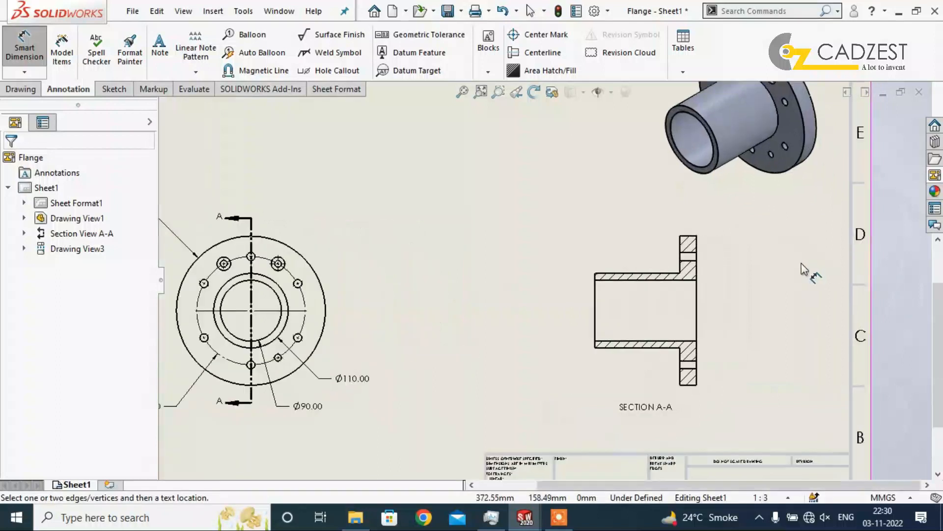
pyautogui.click(693, 241)
pyautogui.scroll(-2, 700, 234)
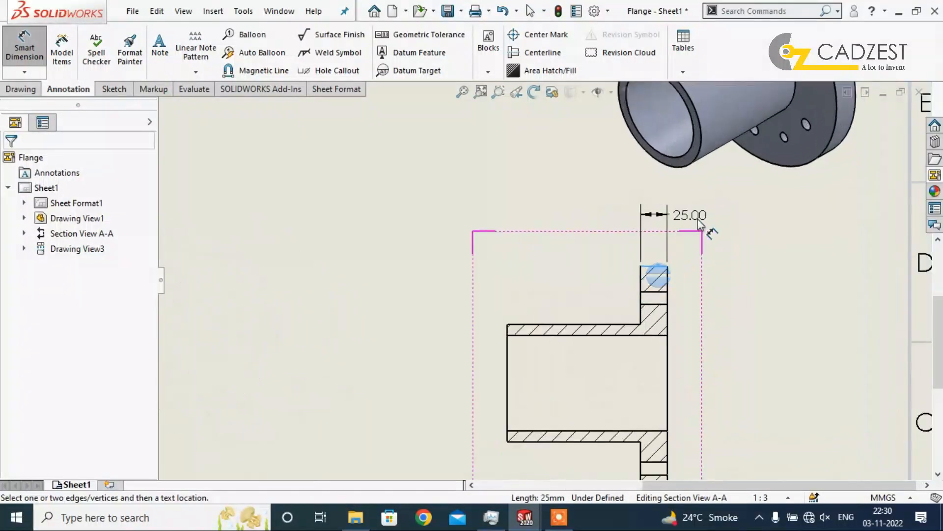
pyautogui.click(706, 235)
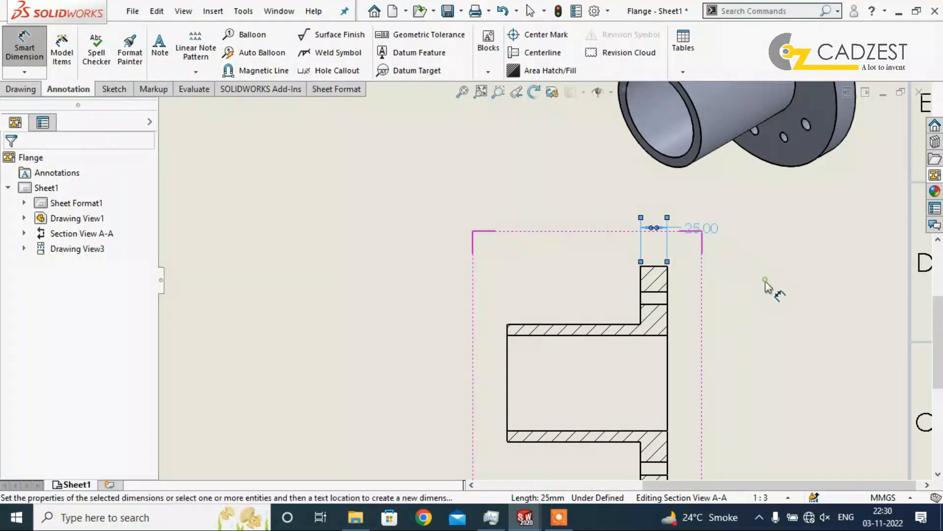
pyautogui.click(588, 326)
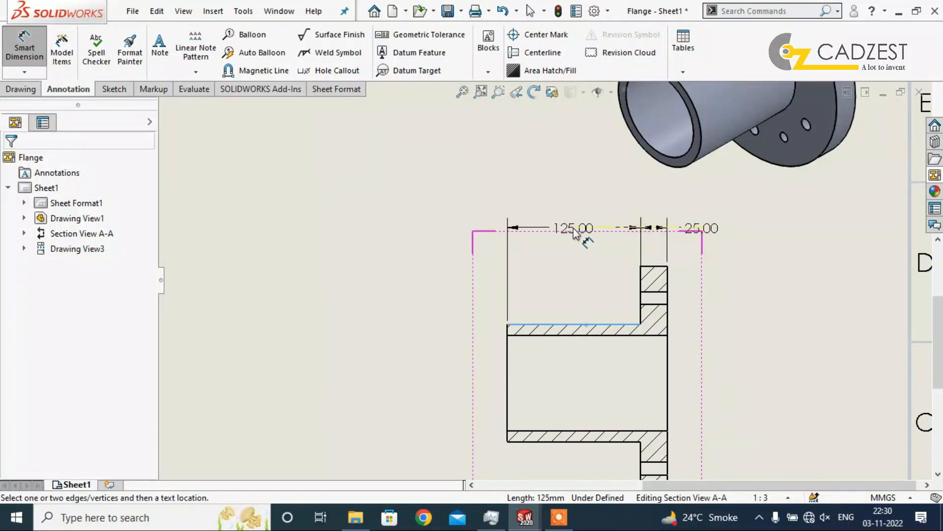
pyautogui.click(580, 231)
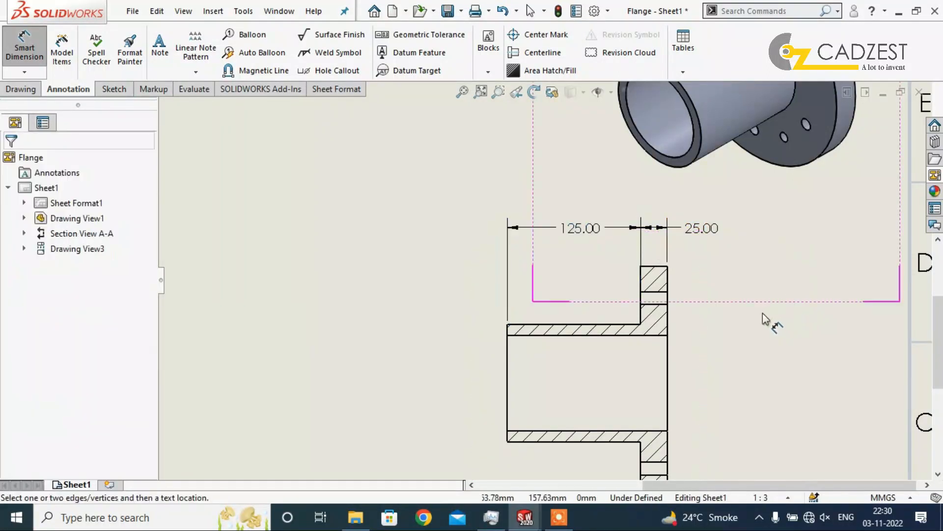
pyautogui.scroll(3, 749, 311)
pyautogui.scroll(-1, 660, 355)
pyautogui.press('Escape')
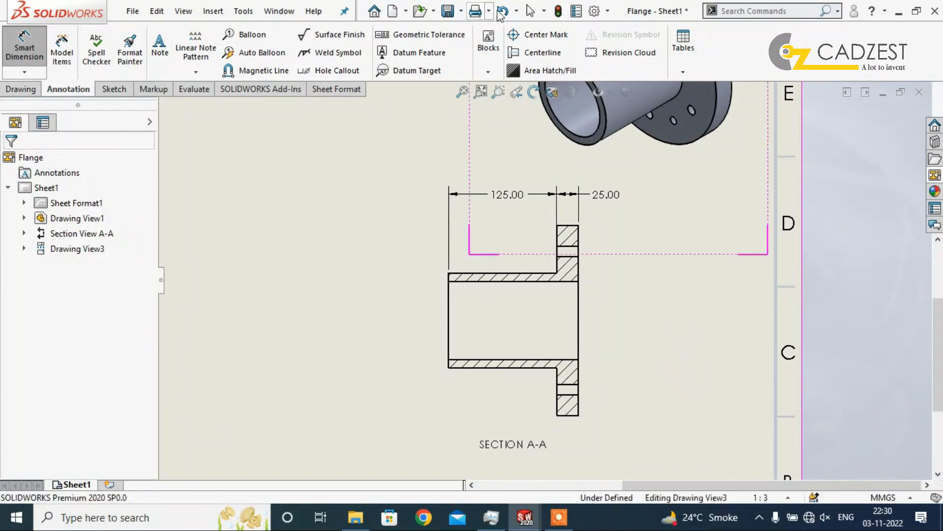
# Add centerlines to the bore and to the upper and lower bolt holes in section view A-A.
pyautogui.click(542, 53)
pyautogui.click(501, 282)
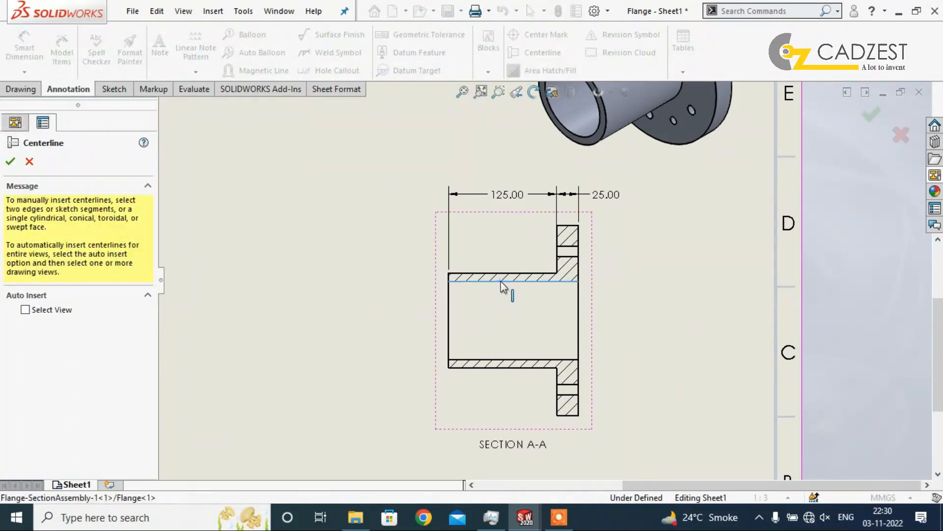
pyautogui.click(511, 360)
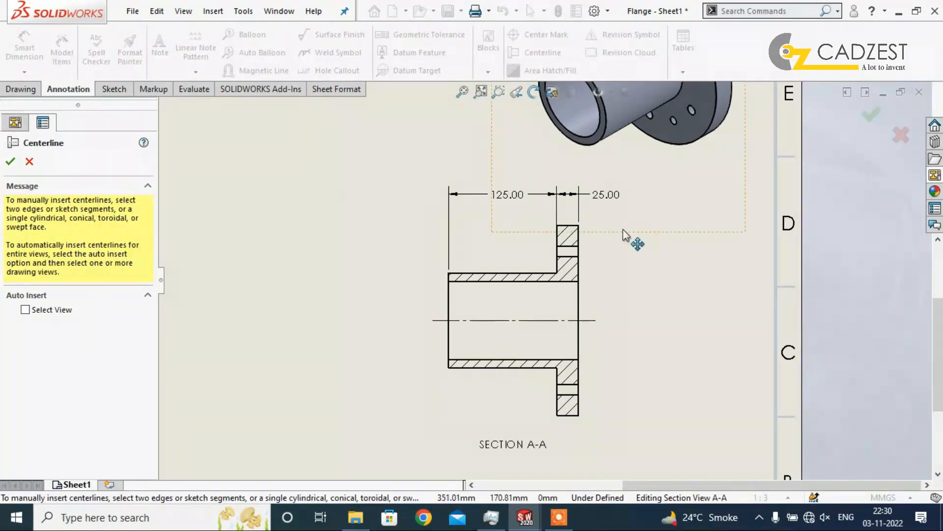
pyautogui.scroll(-3, 623, 229)
pyautogui.scroll(3, 565, 290)
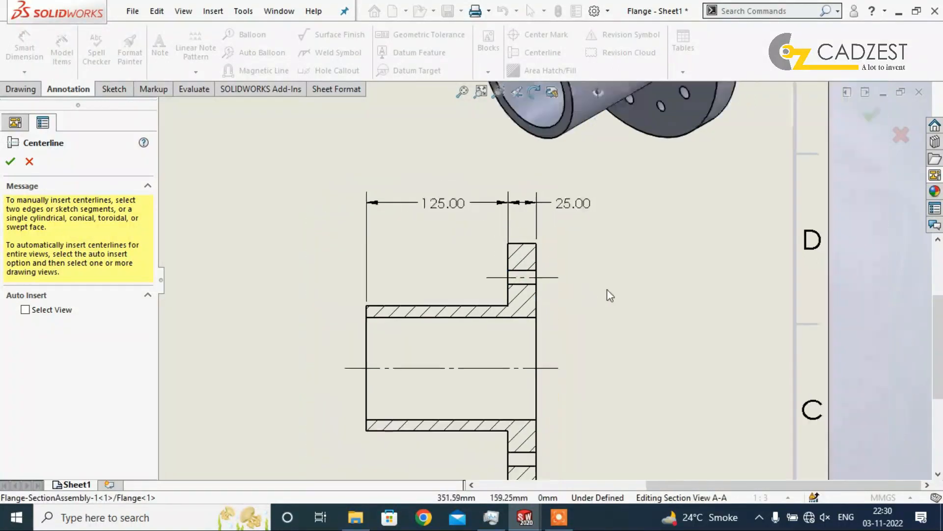
pyautogui.scroll(-3, 510, 304)
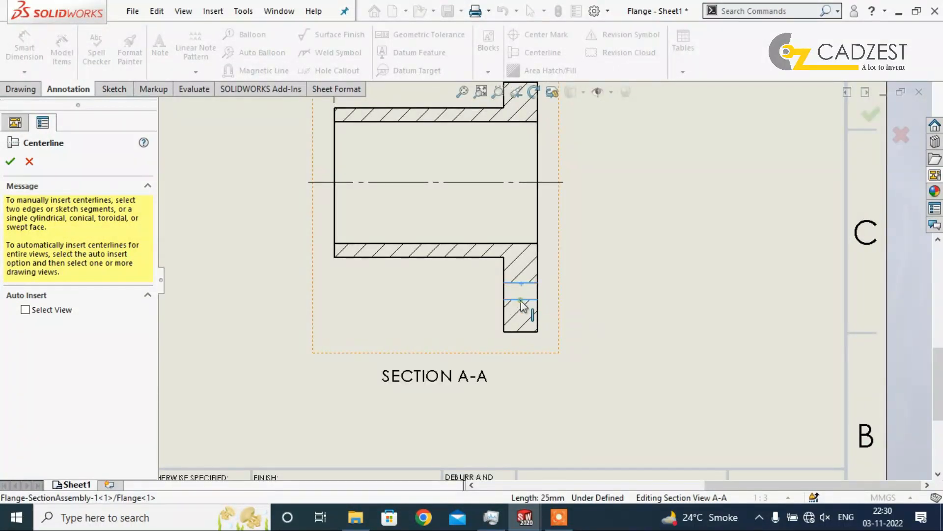
pyautogui.click(11, 161)
pyautogui.scroll(5, 576, 287)
pyautogui.scroll(-2, 553, 189)
pyautogui.scroll(2, 617, 265)
pyautogui.scroll(1, 616, 266)
pyautogui.scroll(-2, 576, 252)
pyautogui.scroll(-1, 408, 335)
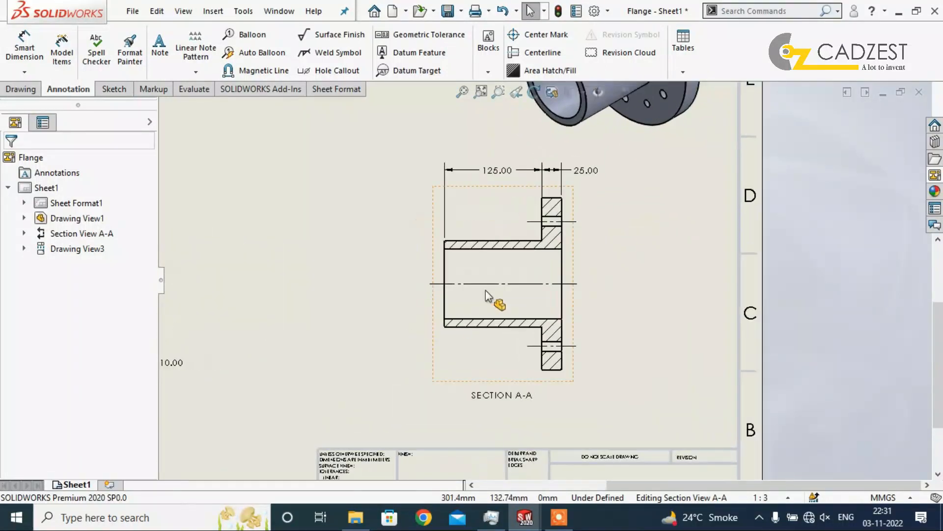
pyautogui.scroll(2, 610, 265)
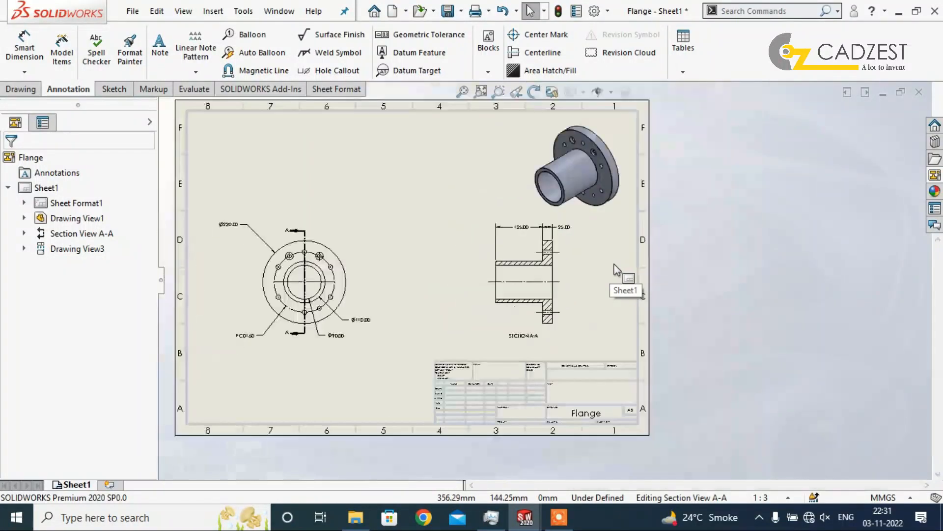
pyautogui.scroll(-1, 387, 273)
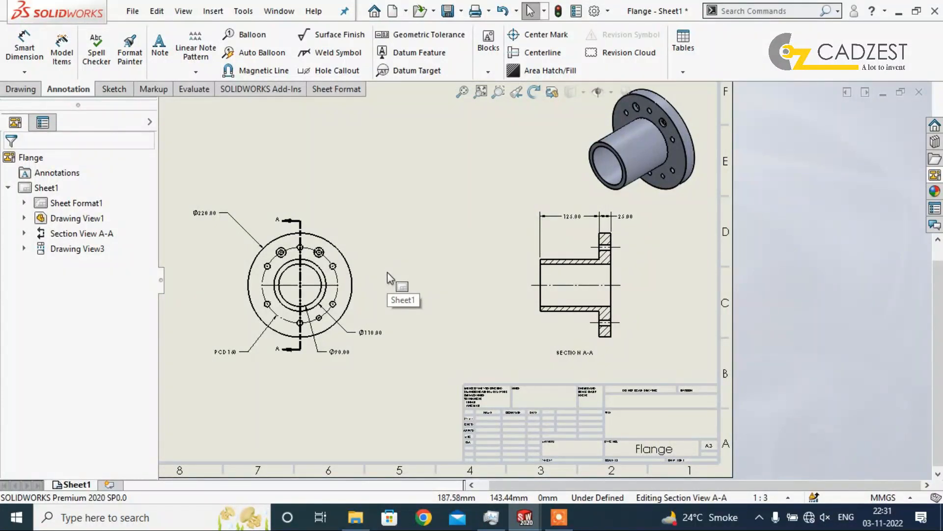
pyautogui.click(24, 49)
pyautogui.scroll(-2, 243, 240)
pyautogui.press('Escape')
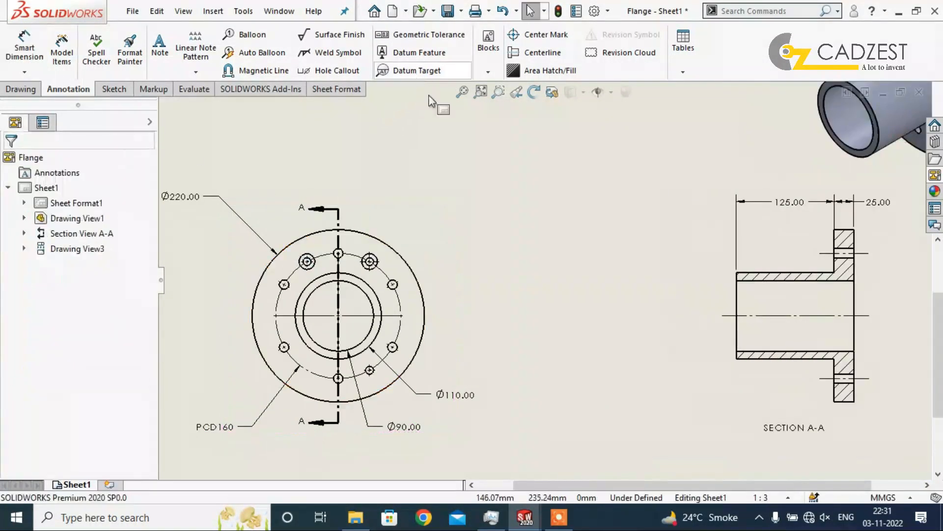
# Add hole callouts to the upper-right through hole and the small lower-right blind hole, placing the texts right of the front view.
pyautogui.click(322, 76)
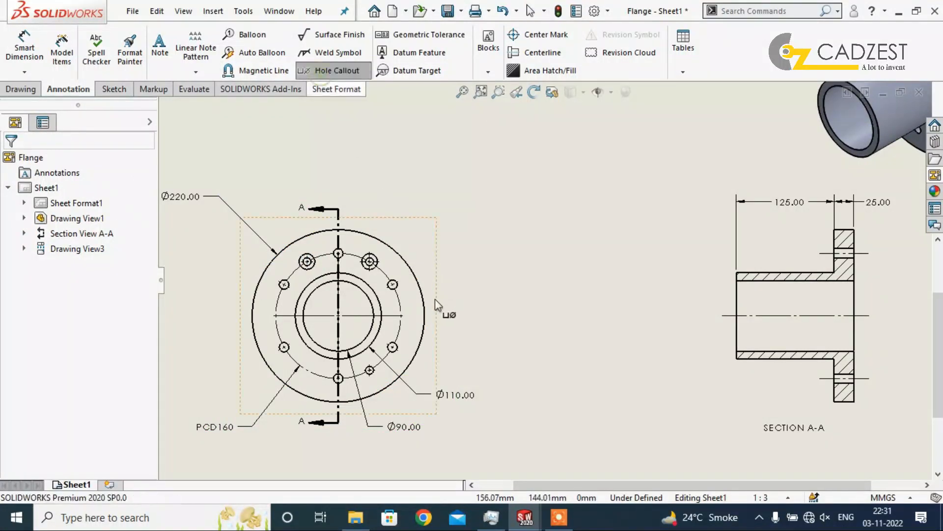
pyautogui.scroll(-2, 423, 288)
pyautogui.click(404, 274)
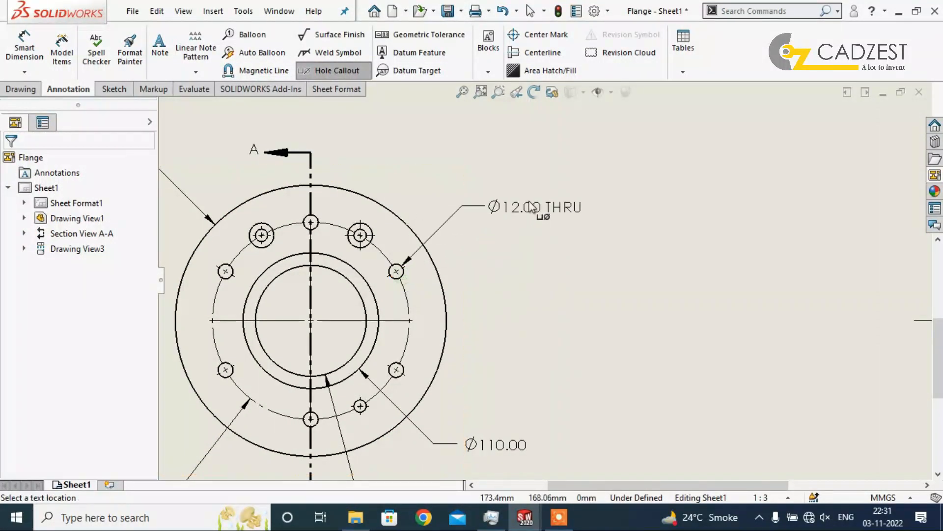
pyautogui.click(531, 207)
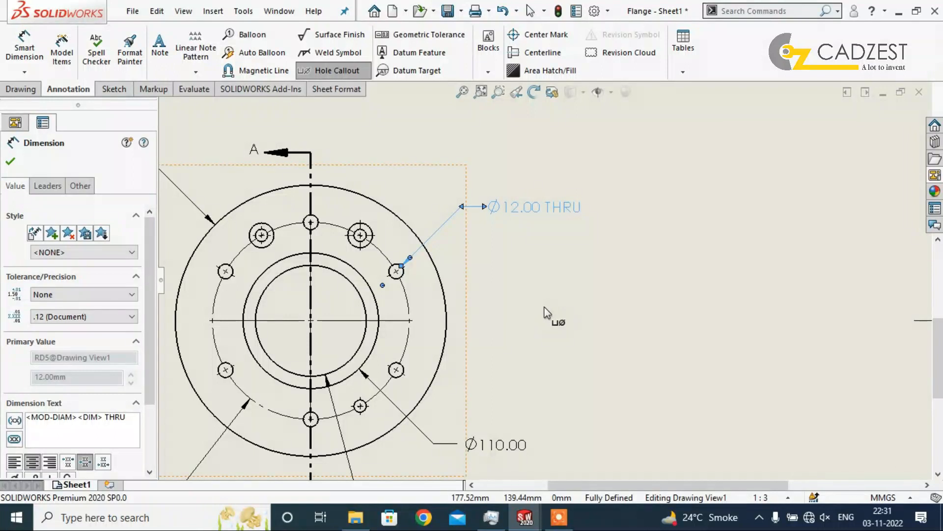
pyautogui.scroll(3, 523, 369)
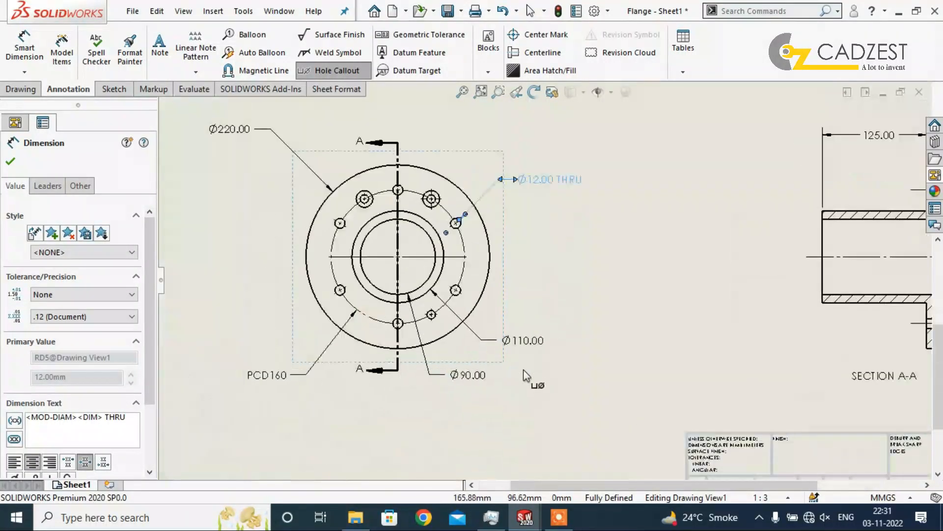
pyautogui.scroll(-3, 523, 372)
pyautogui.click(400, 283)
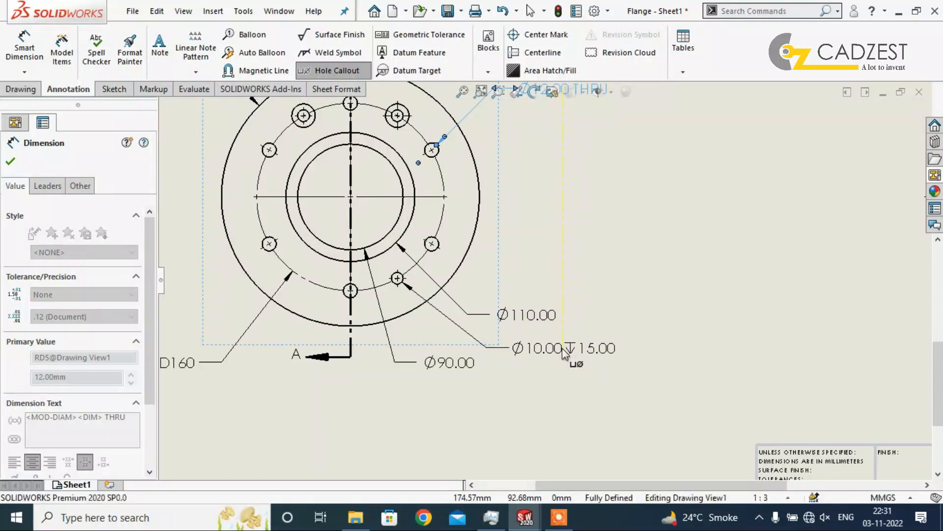
pyautogui.click(564, 352)
pyautogui.press('Escape')
# Move the hub and bore diameter dimensions to the right of the front view, between the two hole callouts.
pyautogui.moveTo(550, 319); pyautogui.dragTo(553, 170)
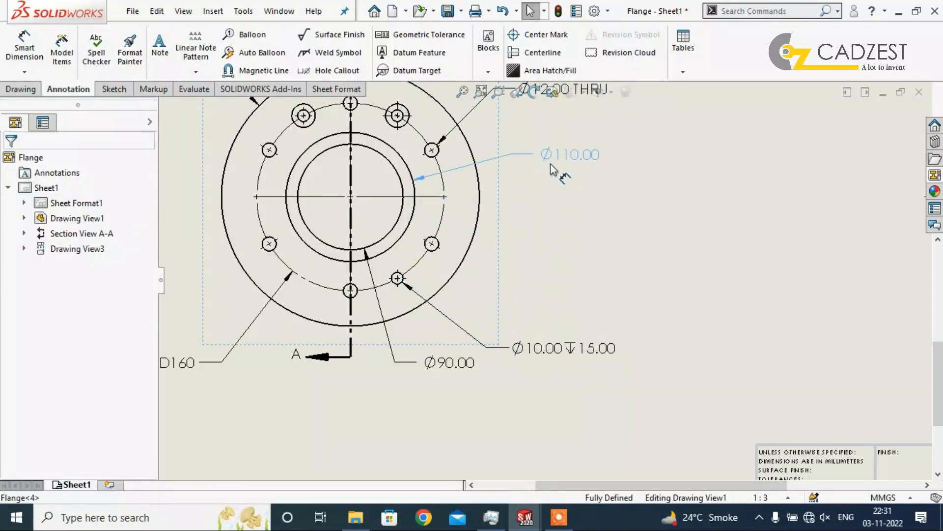
pyautogui.click(537, 284)
pyautogui.moveTo(437, 358); pyautogui.dragTo(530, 275)
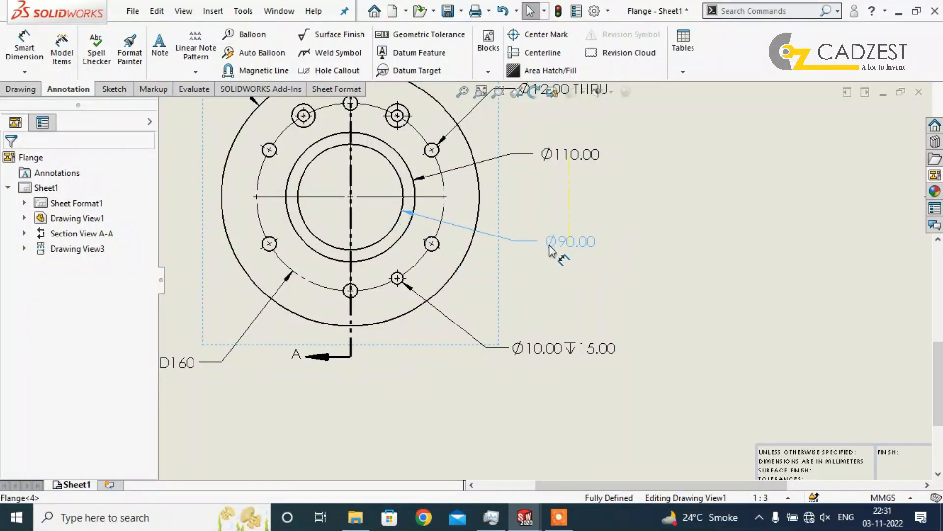
pyautogui.click(593, 282)
# Prefix the through hole's callout text with 6X, accepting that the edit may break its link with the model.
pyautogui.scroll(-2, 472, 255)
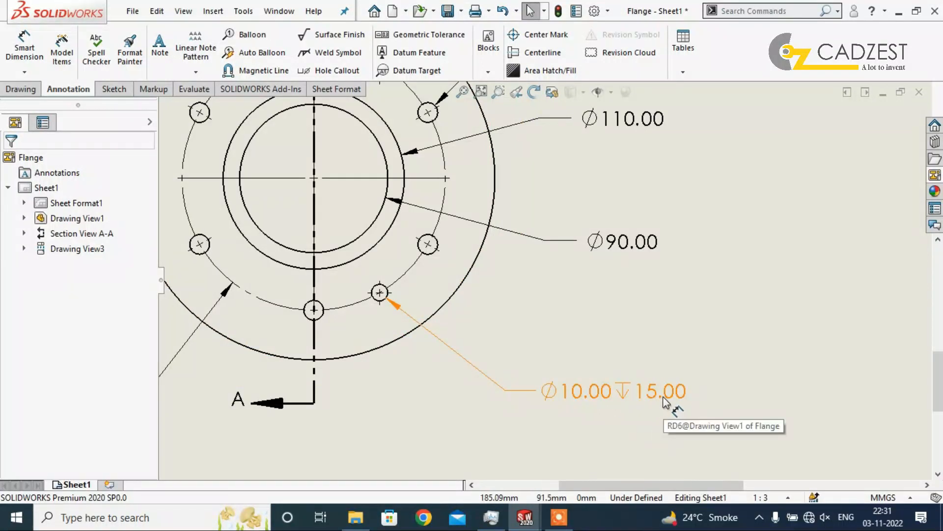
pyautogui.scroll(3, 612, 314)
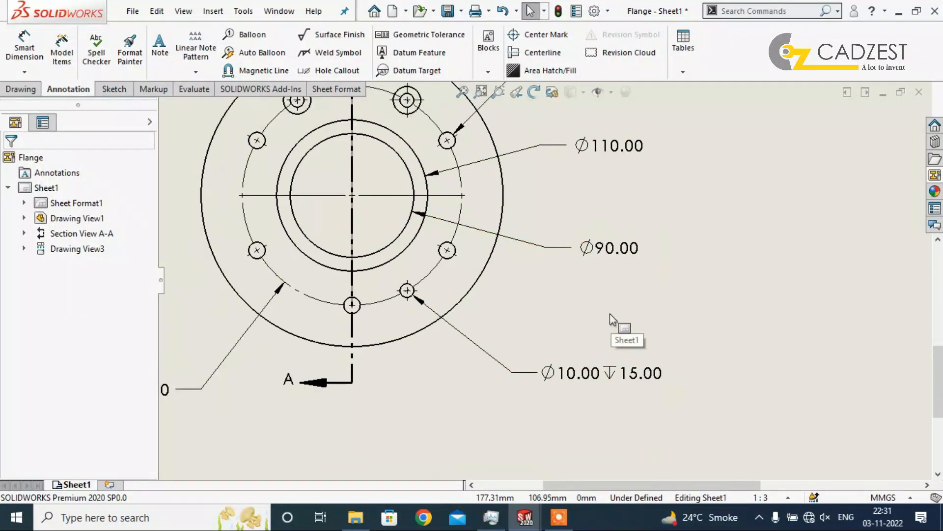
pyautogui.scroll(-2, 609, 152)
pyautogui.click(595, 165)
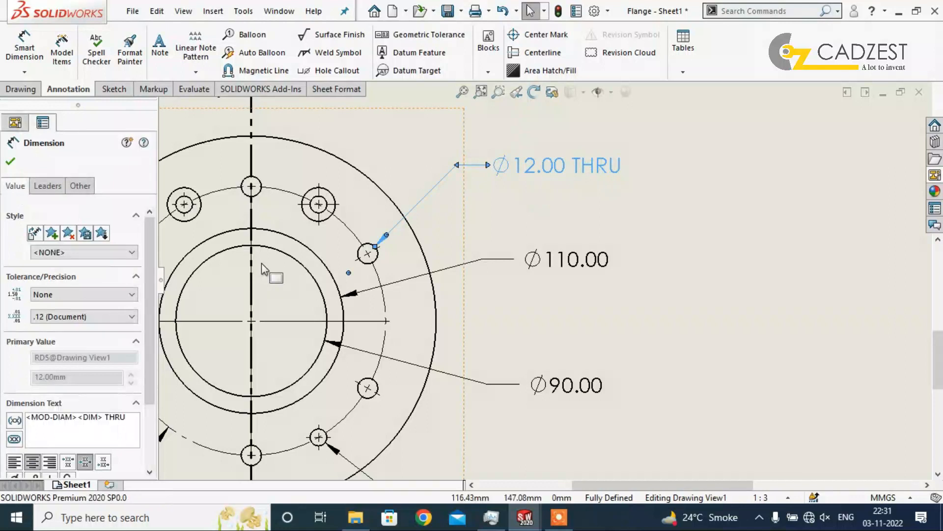
pyautogui.scroll(-3, 145, 281)
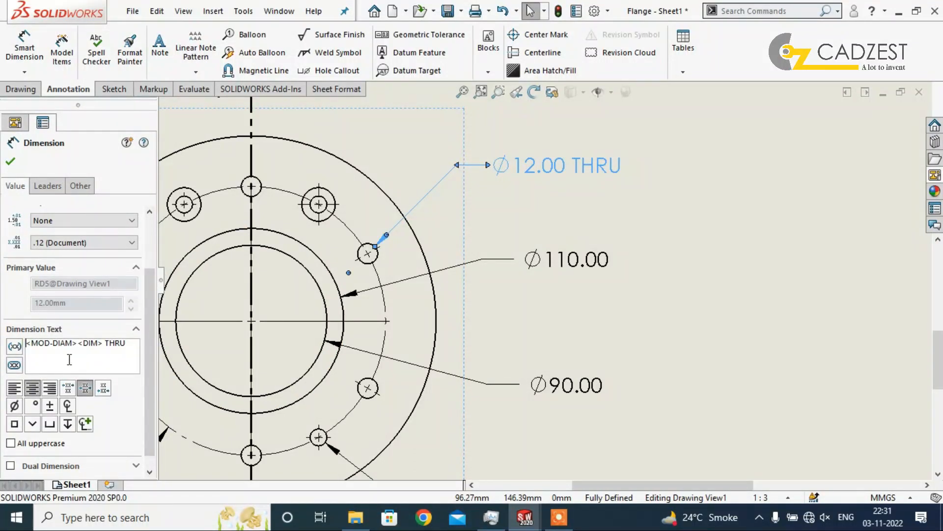
pyautogui.write('6')
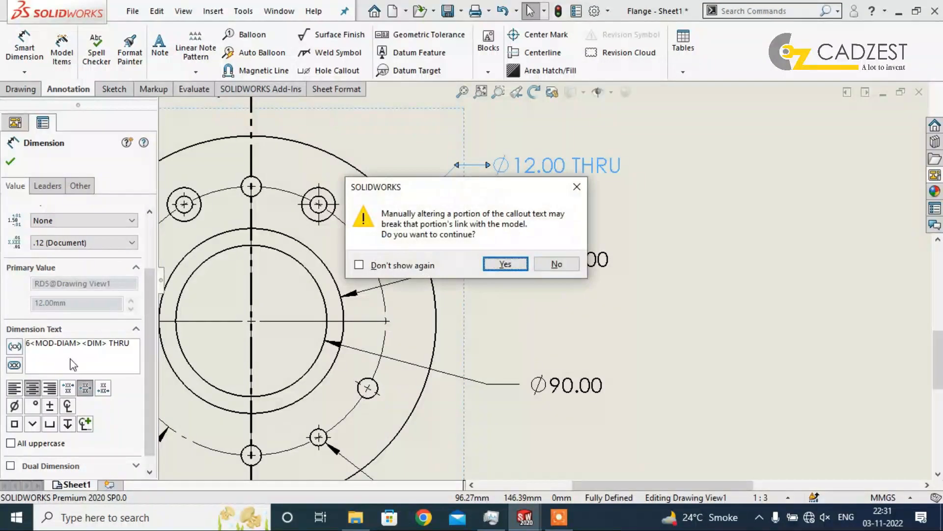
pyautogui.click(506, 265)
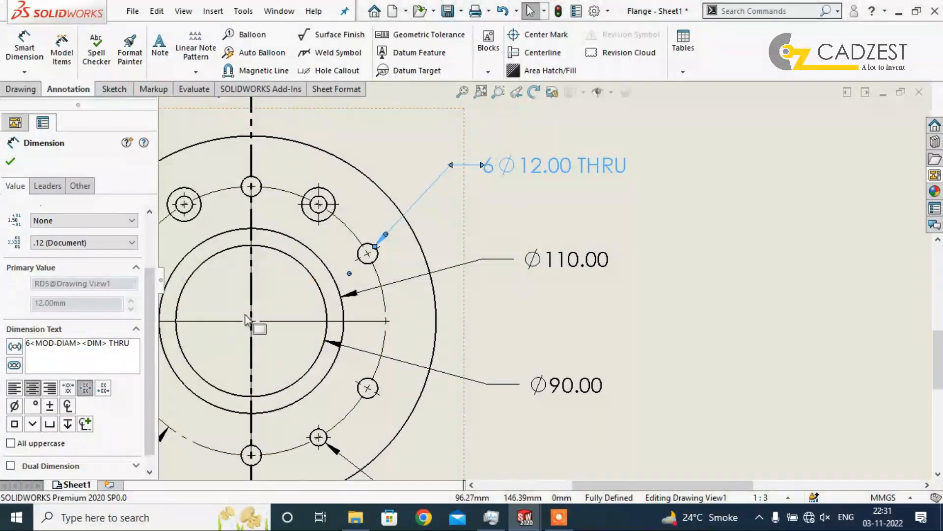
pyautogui.write('X')
pyautogui.click(737, 231)
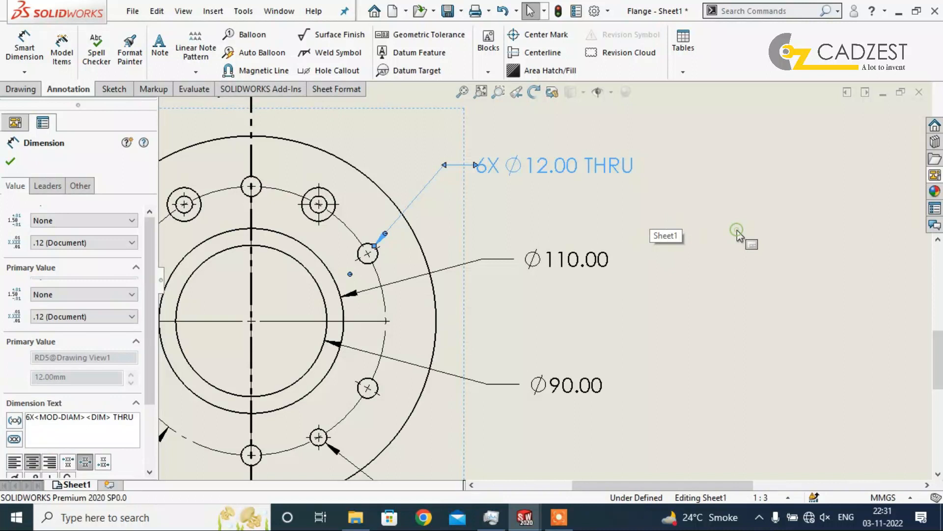
# Move the 6X hole callout slightly down and to the right, just above the hub diameter dimension.
pyautogui.scroll(5, 629, 313)
pyautogui.scroll(-5, 630, 314)
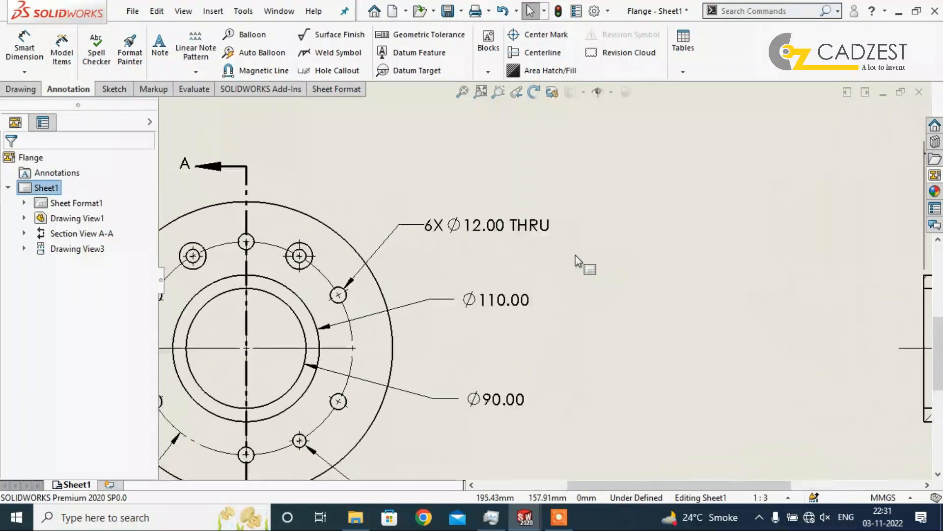
pyautogui.moveTo(486, 225); pyautogui.dragTo(511, 246)
pyautogui.click(604, 294)
pyautogui.scroll(5, 603, 297)
pyautogui.scroll(-3, 603, 297)
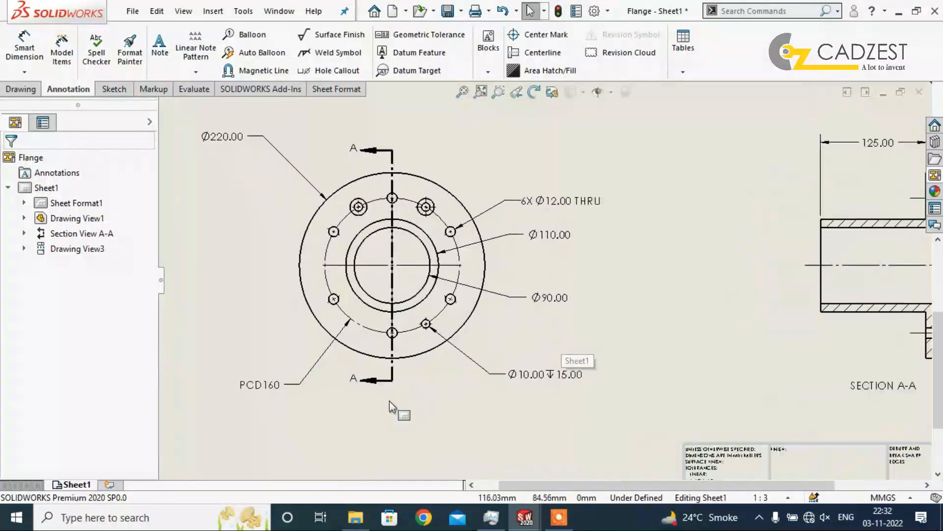
# Add hole callouts to the counterbored and countersunk holes of the front view, placing the texts at its upper right and upper left.
pyautogui.scroll(4, 586, 369)
pyautogui.scroll(-4, 528, 154)
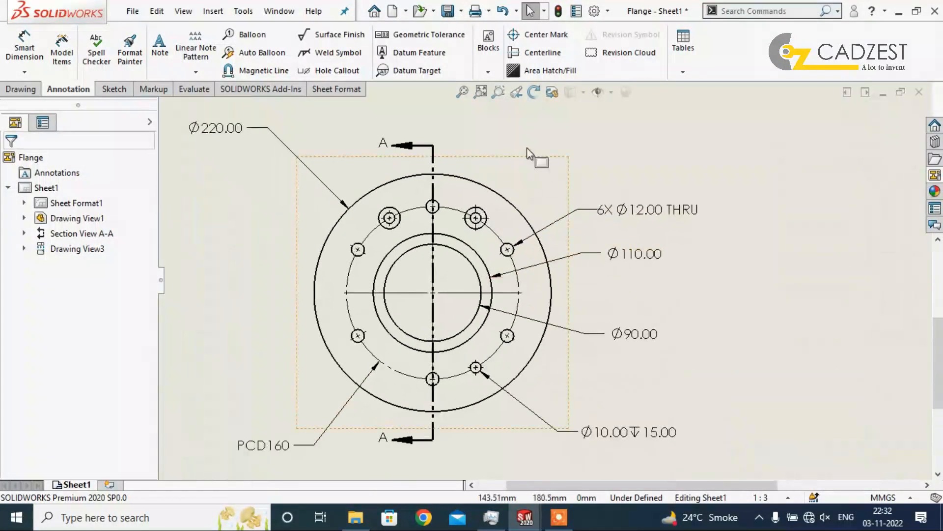
pyautogui.scroll(-2, 528, 154)
pyautogui.click(334, 70)
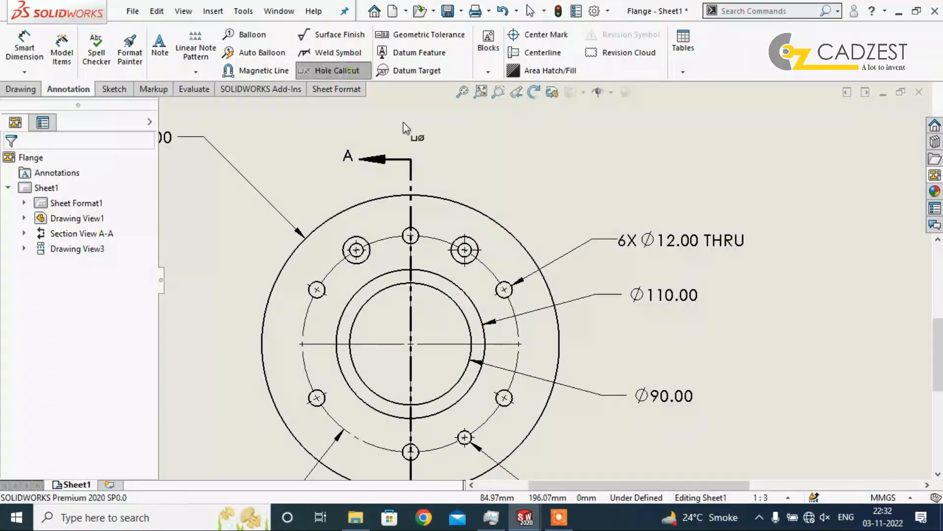
pyautogui.click(476, 242)
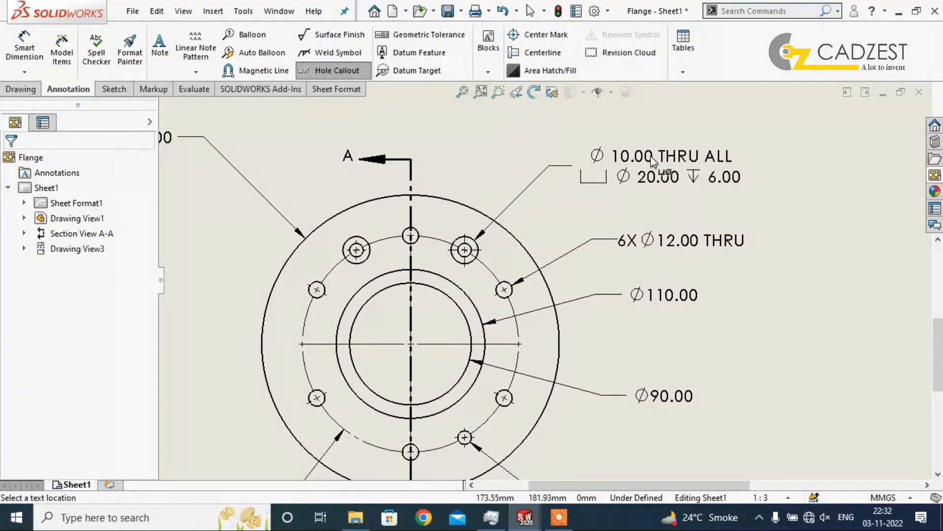
pyautogui.click(653, 160)
pyautogui.click(355, 237)
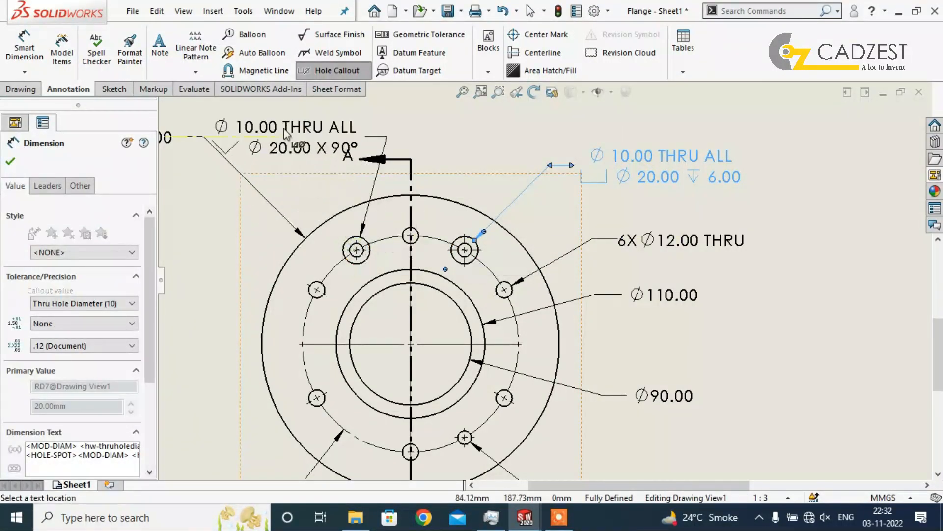
pyautogui.scroll(1, 280, 157)
pyautogui.scroll(-2, 211, 184)
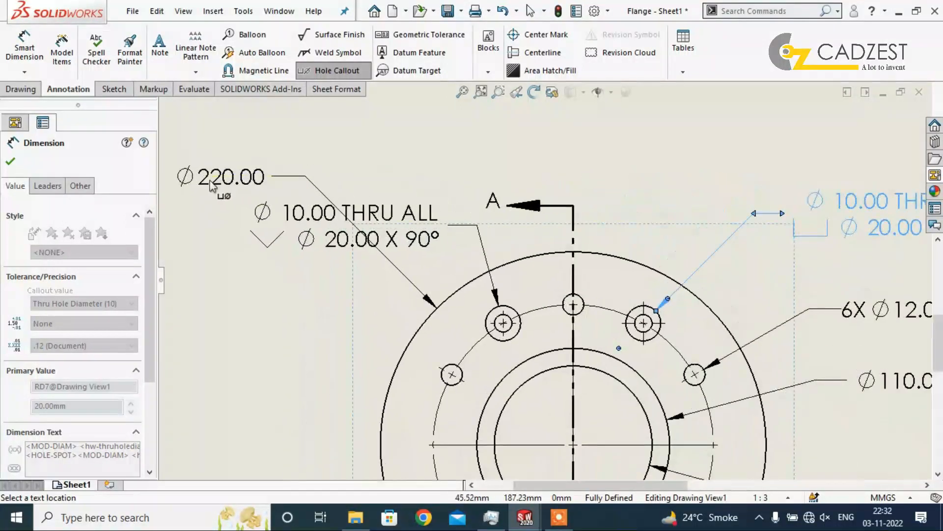
pyautogui.click(200, 196)
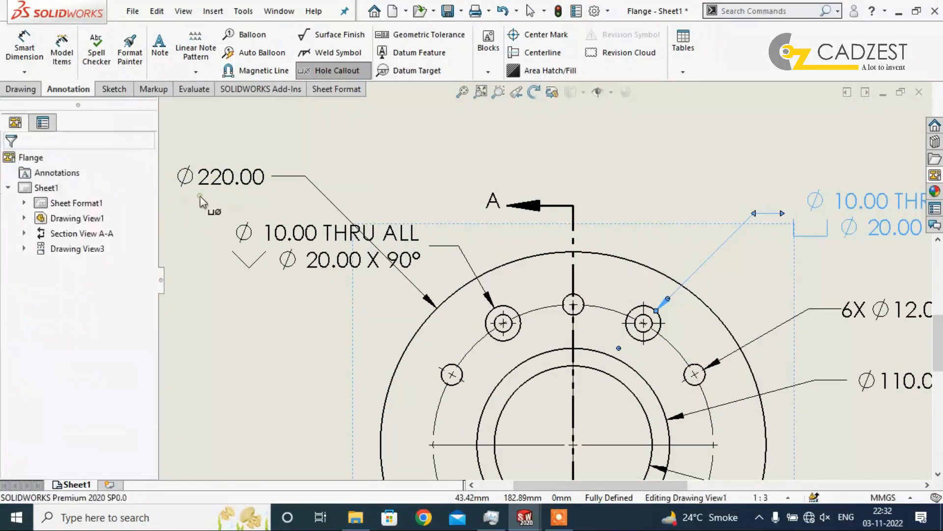
pyautogui.press('Escape')
# Move the outer diameter dimension down, to the left of the front view and clear of the countersunk hole's callout.
pyautogui.scroll(5, 423, 172)
pyautogui.scroll(-2, 440, 273)
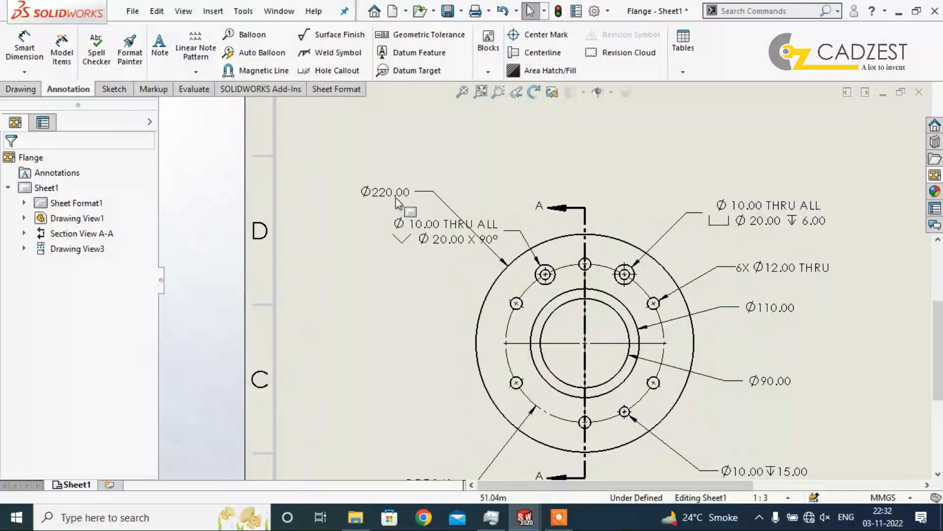
pyautogui.moveTo(393, 194); pyautogui.dragTo(382, 296)
pyautogui.moveTo(399, 435); pyautogui.dragTo(368, 279)
# Move the countersunk hole's callout further left, above the outer diameter dimension.
pyautogui.scroll(2, 597, 227)
pyautogui.moveTo(442, 220); pyautogui.dragTo(344, 207)
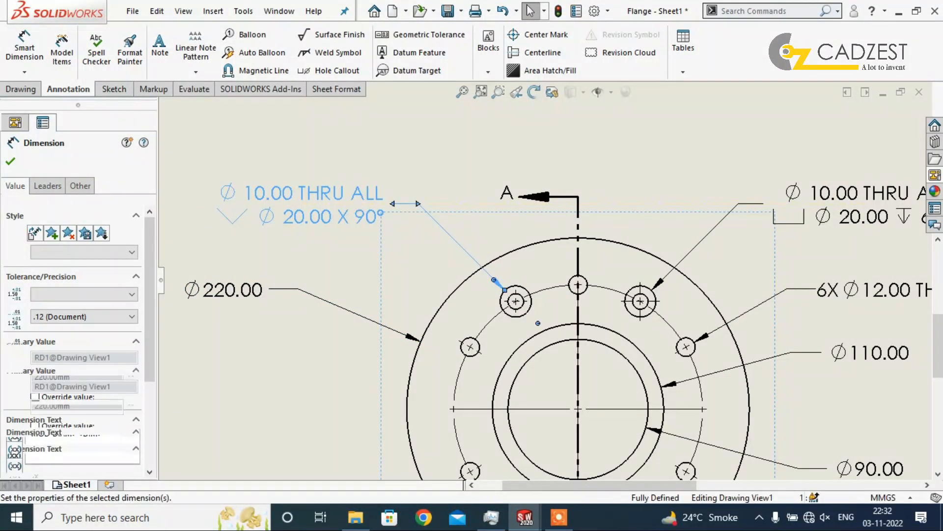
pyautogui.click(469, 196)
# Save the drawing together with the modified Flange part it references.
pyautogui.scroll(5, 658, 354)
pyautogui.scroll(-3, 714, 366)
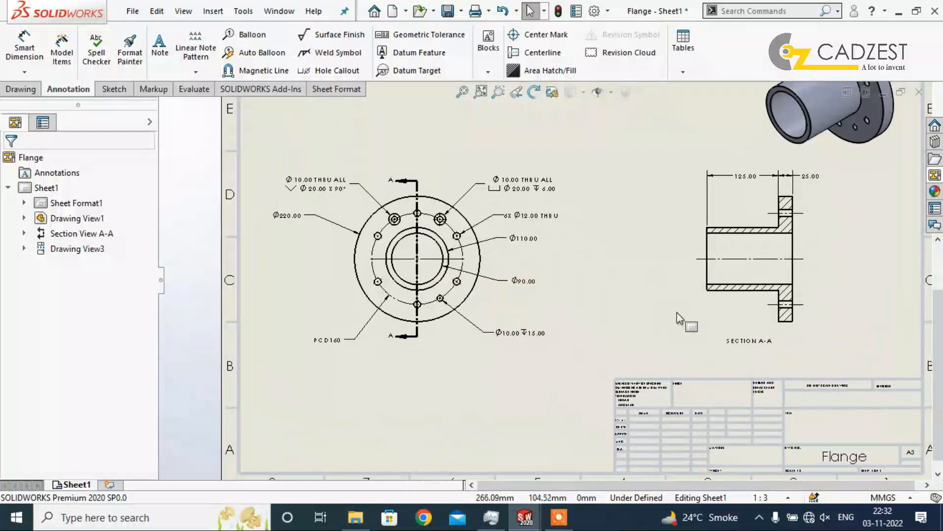
pyautogui.hotkey('ctrl', 's')
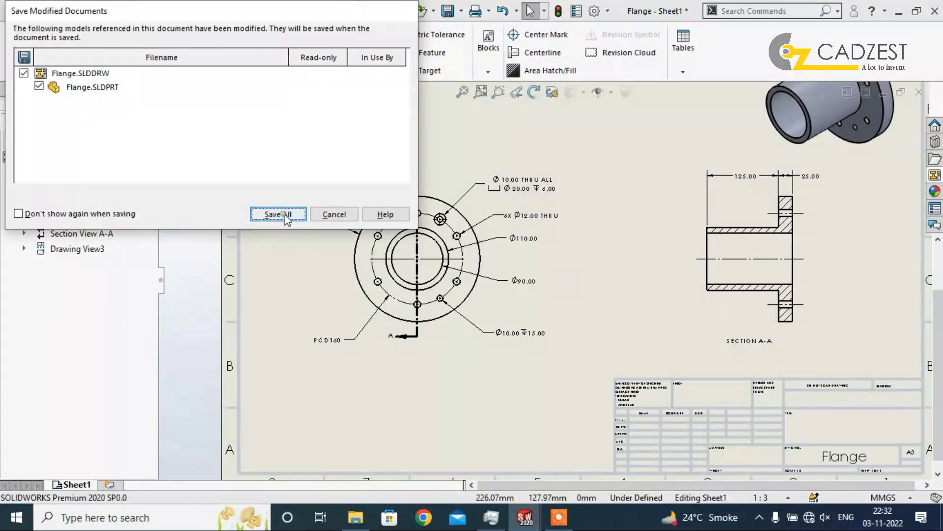
pyautogui.click(278, 214)
# Review the dimensioned front and section views and inspect the hatch properties of section A-A.
pyautogui.press('f')
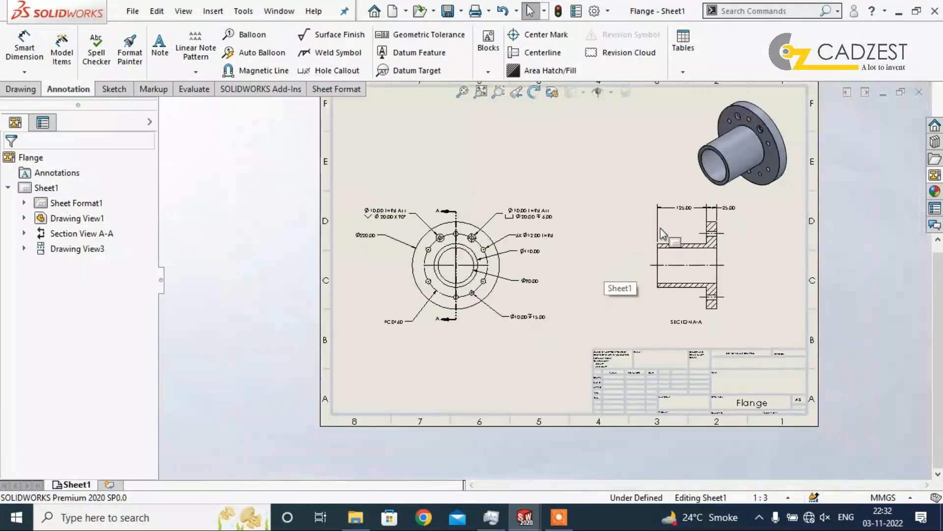
pyautogui.scroll(-4, 706, 292)
pyautogui.scroll(3, 481, 340)
pyautogui.scroll(-2, 529, 349)
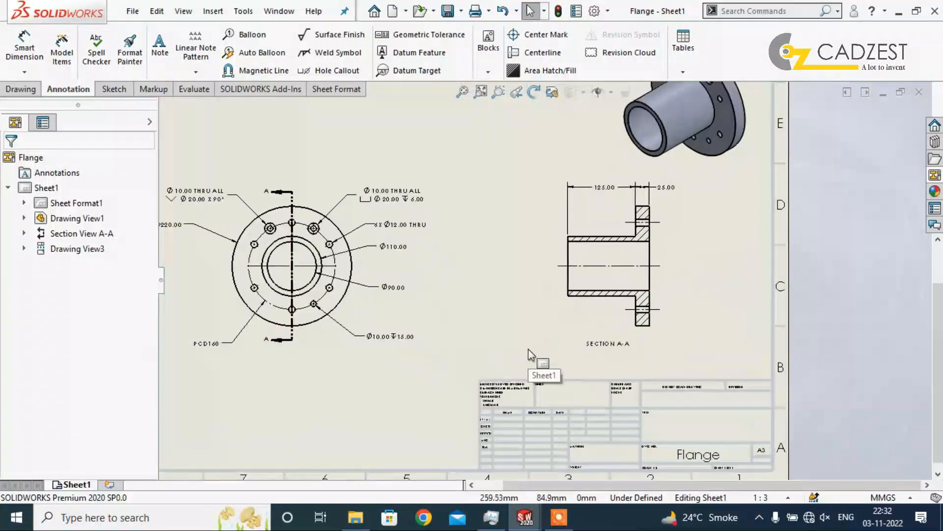
pyautogui.scroll(-2, 712, 244)
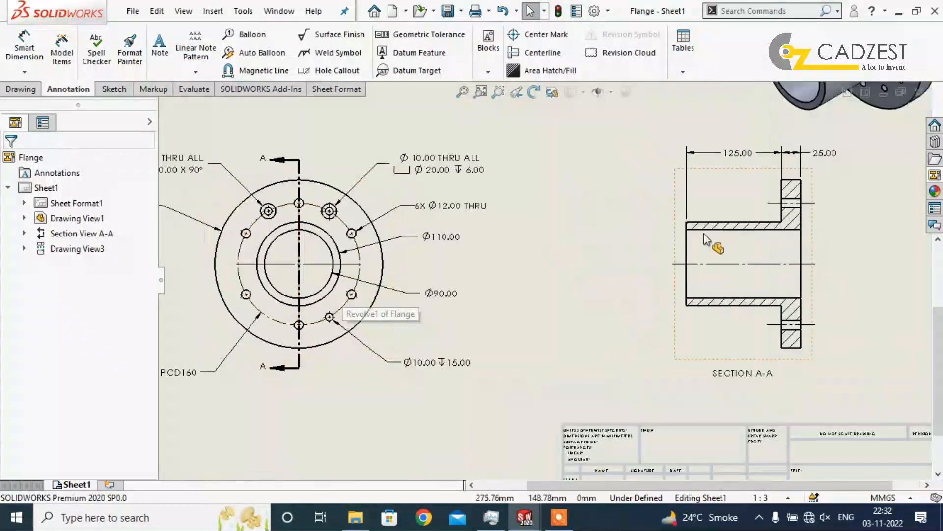
pyautogui.scroll(-2, 749, 238)
pyautogui.click(764, 239)
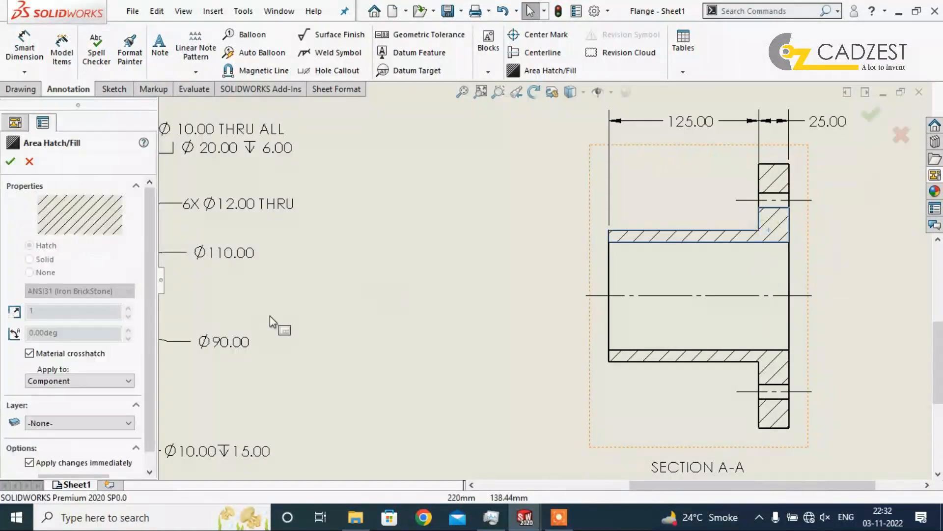
pyautogui.click(9, 160)
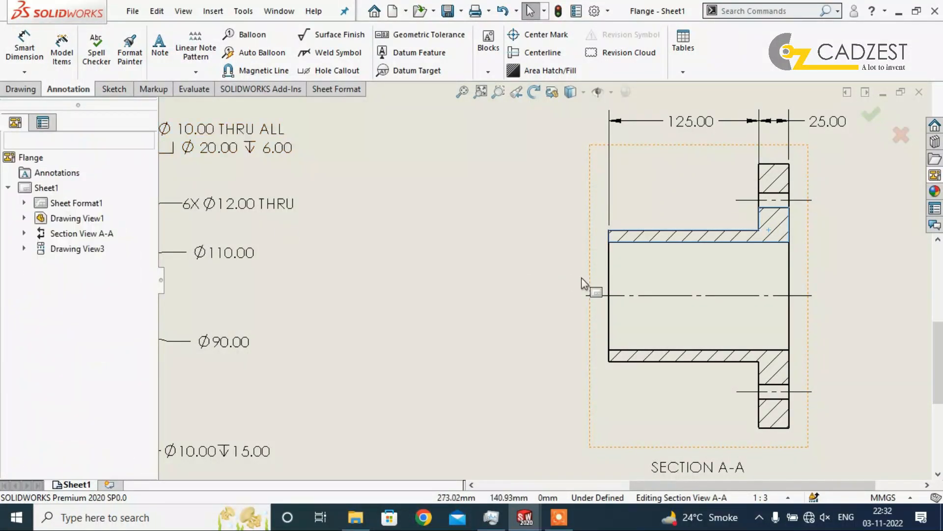
pyautogui.scroll(6, 638, 285)
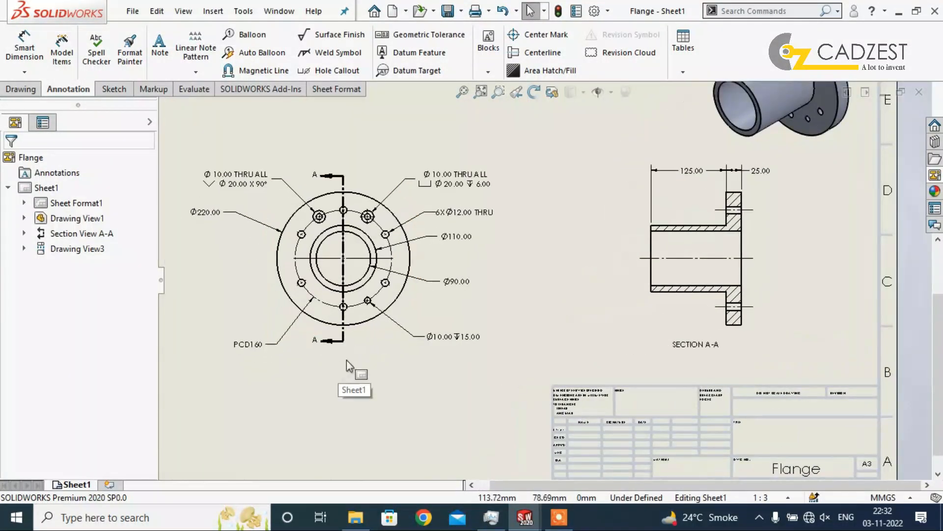
# Delete the counterbored and countersunk hole callouts from the front view.
pyautogui.scroll(-3, 368, 298)
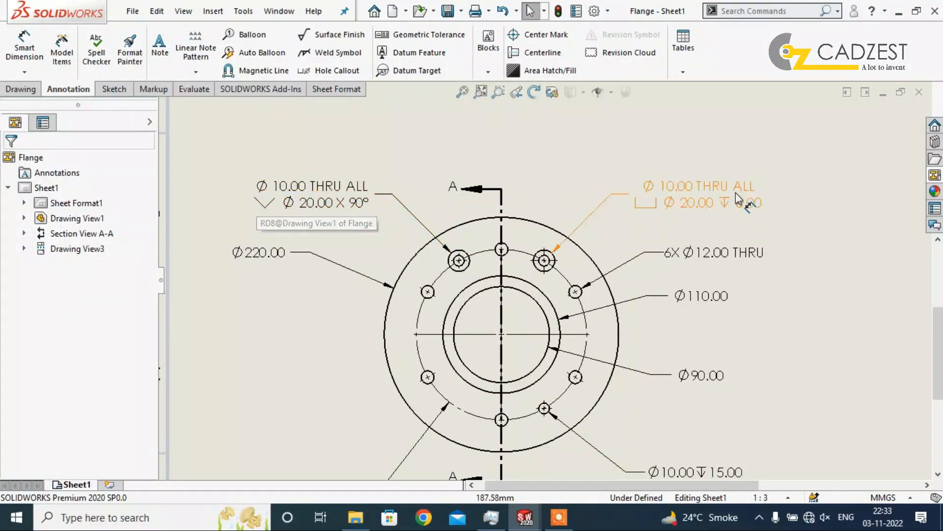
pyautogui.click(702, 212)
pyautogui.press('Delete')
pyautogui.click(334, 193)
pyautogui.press('Delete')
pyautogui.click(20, 89)
pyautogui.click(202, 60)
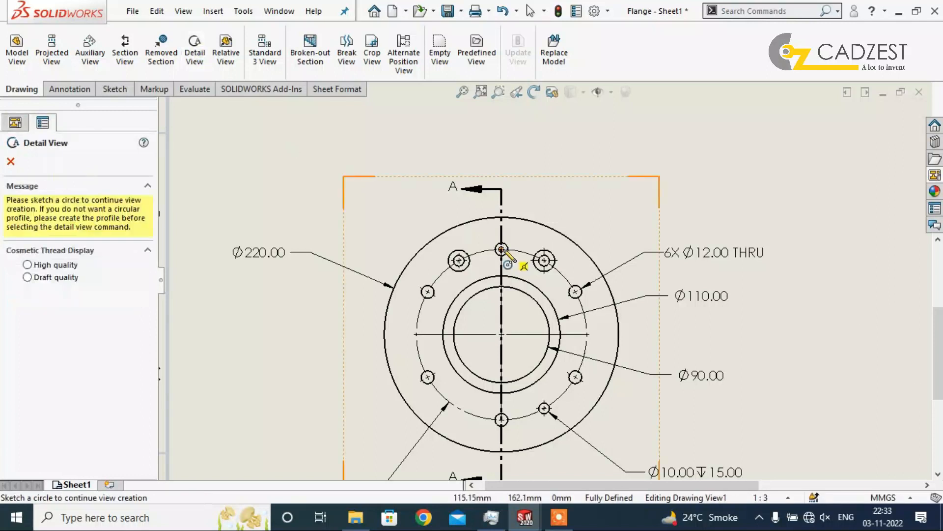
pyautogui.click(502, 217)
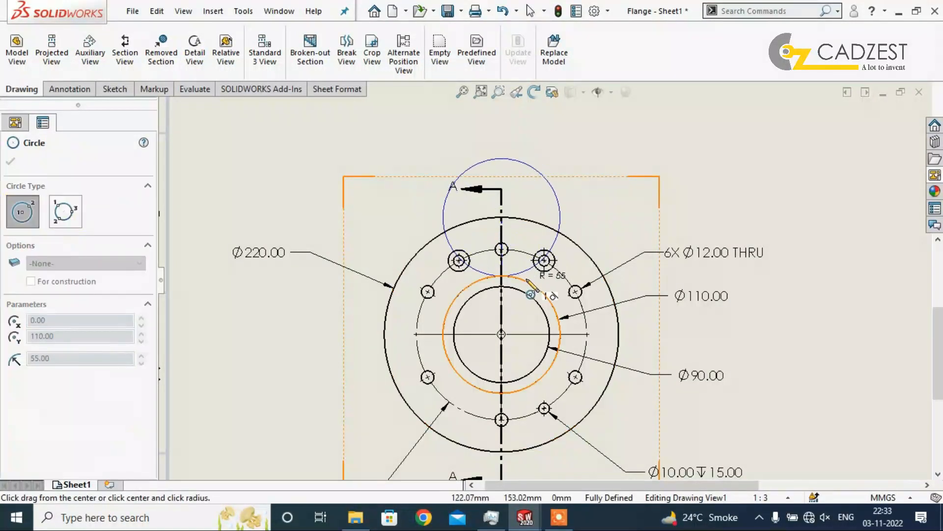
pyautogui.press('Escape')
# Create a circular detail view around the counterbored and countersunk holes at the front view's upper edge, placing it above and right of that view.
pyautogui.click(195, 49)
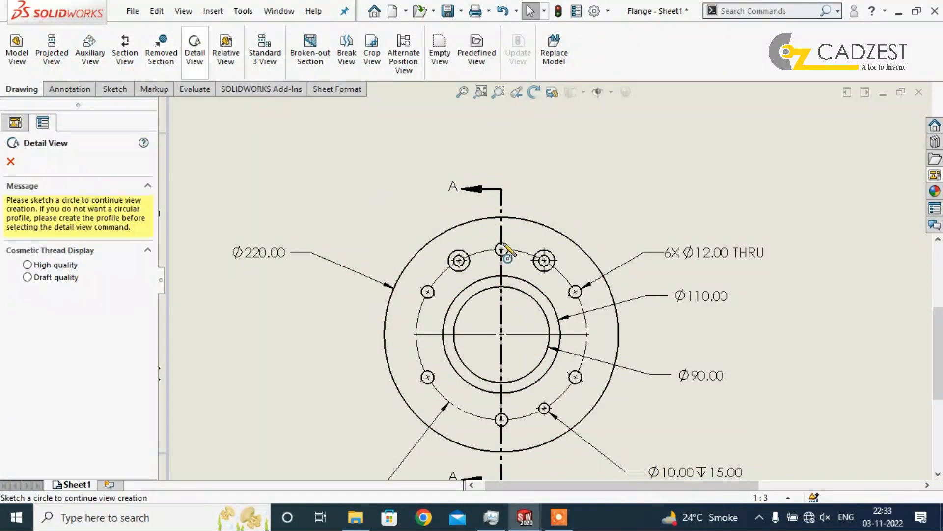
pyautogui.click(501, 229)
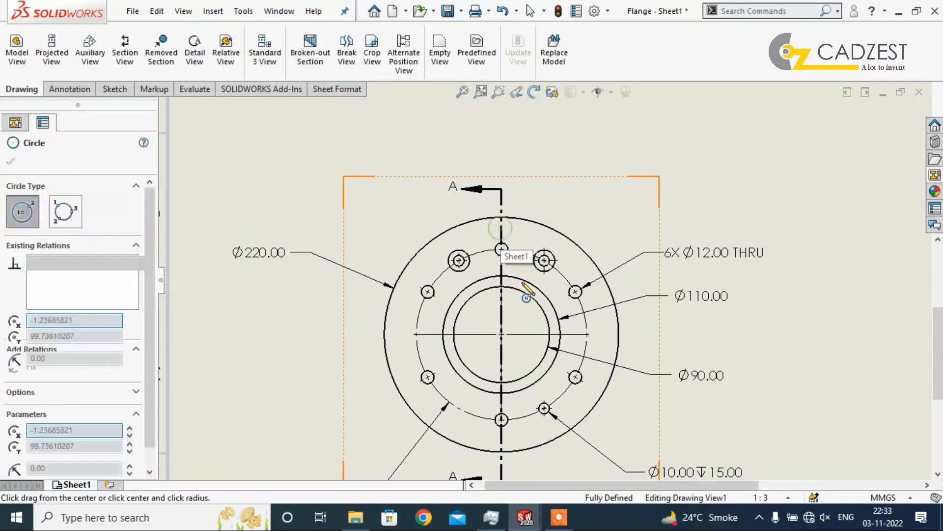
pyautogui.click(503, 300)
pyautogui.scroll(2, 464, 298)
pyautogui.scroll(3, 465, 303)
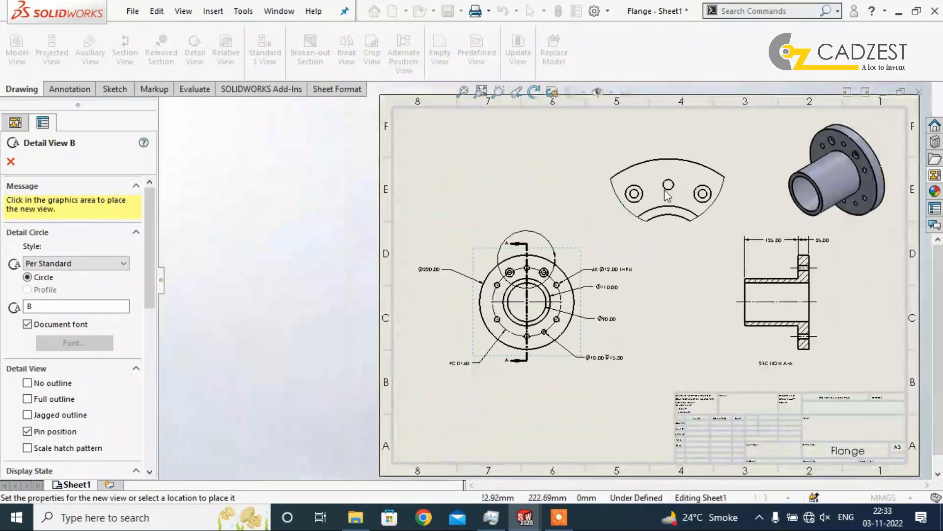
pyautogui.scroll(-5, 563, 269)
pyautogui.click(564, 269)
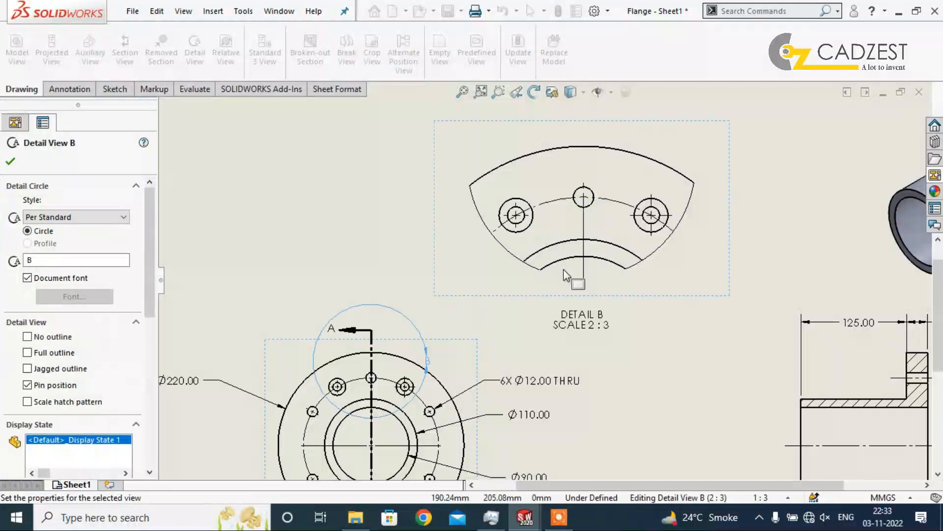
pyautogui.click(386, 217)
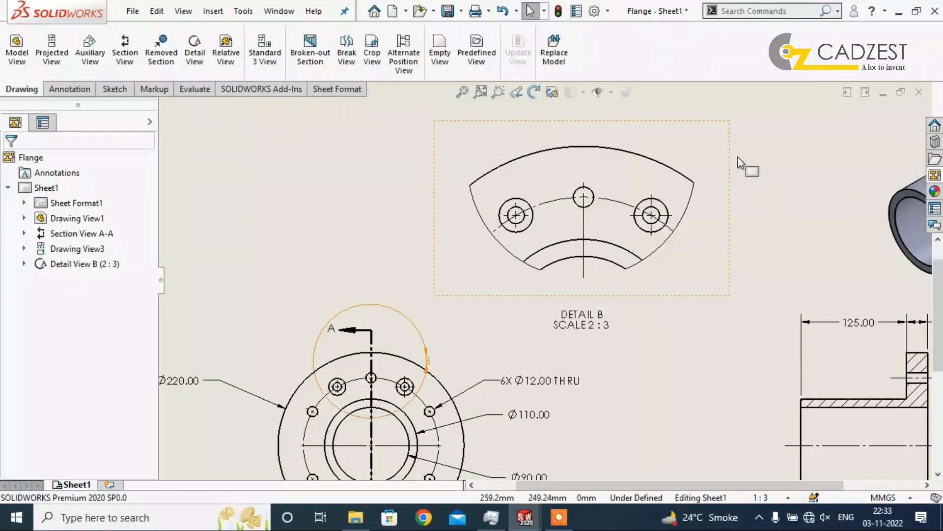
# Add hole callouts to the countersunk and counterbored holes in the detail view, placing the texts on its left and right sides.
pyautogui.click(66, 89)
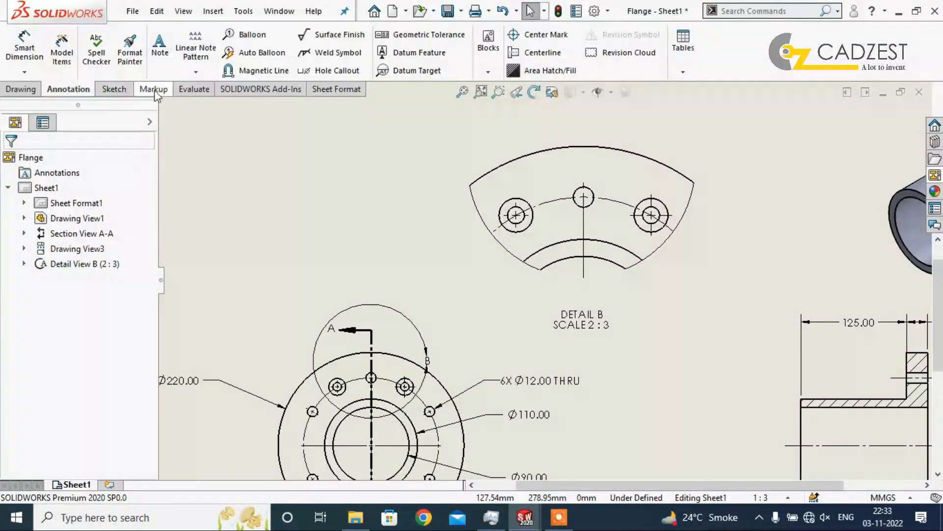
pyautogui.click(334, 70)
pyautogui.click(509, 201)
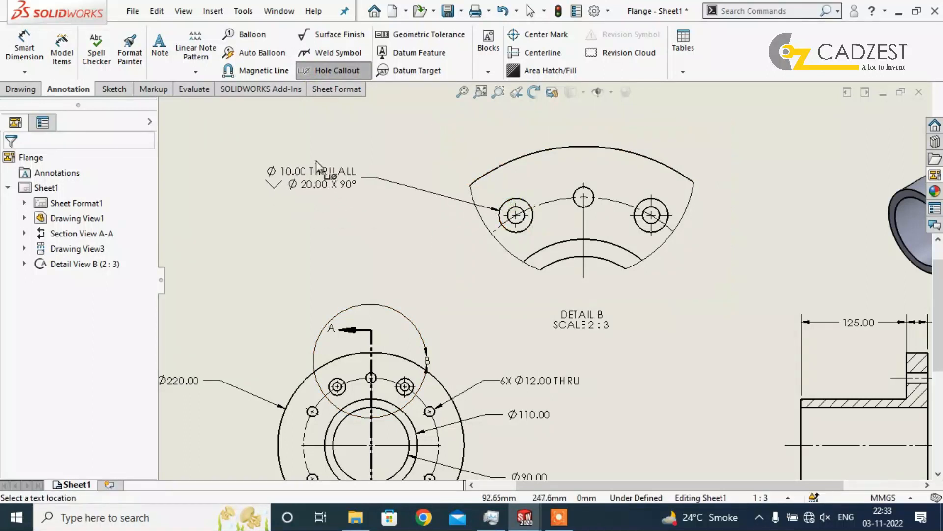
pyautogui.click(355, 151)
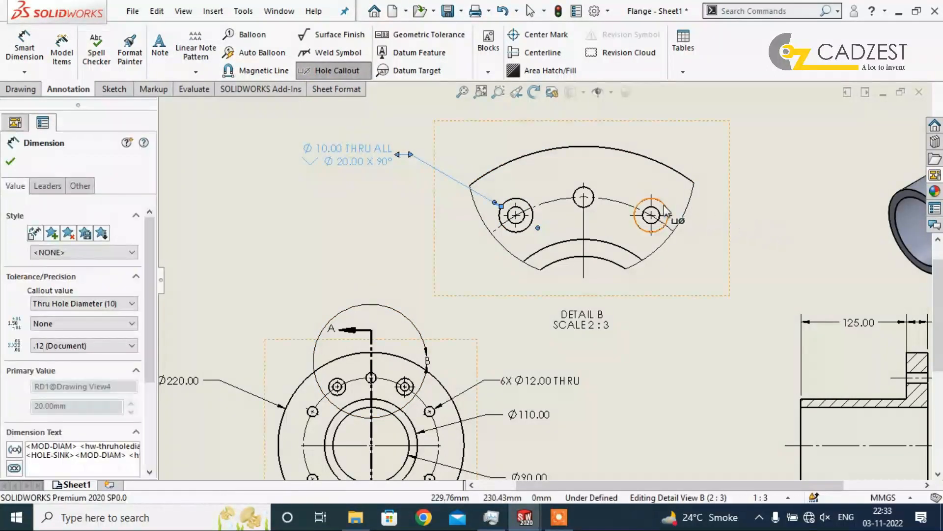
pyautogui.click(670, 205)
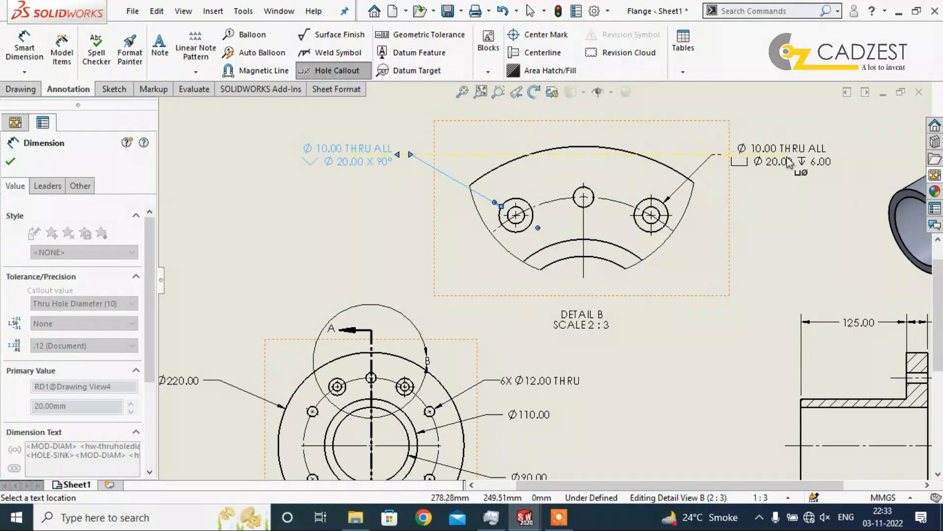
pyautogui.click(776, 158)
pyautogui.press('Escape')
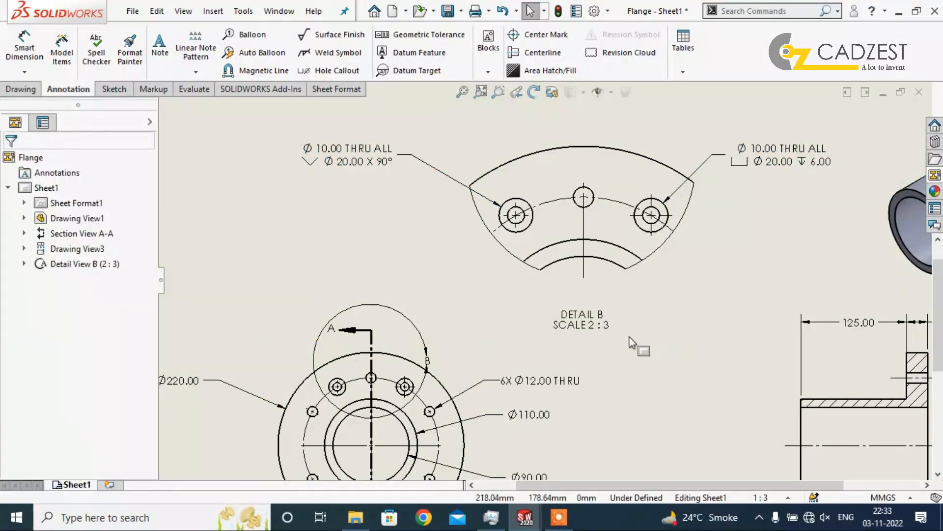
# Change the detail view's label letter to A.
pyautogui.click(597, 319)
pyautogui.scroll(-2, 154, 326)
pyautogui.scroll(2, 145, 362)
pyautogui.press('Escape')
pyautogui.click(579, 124)
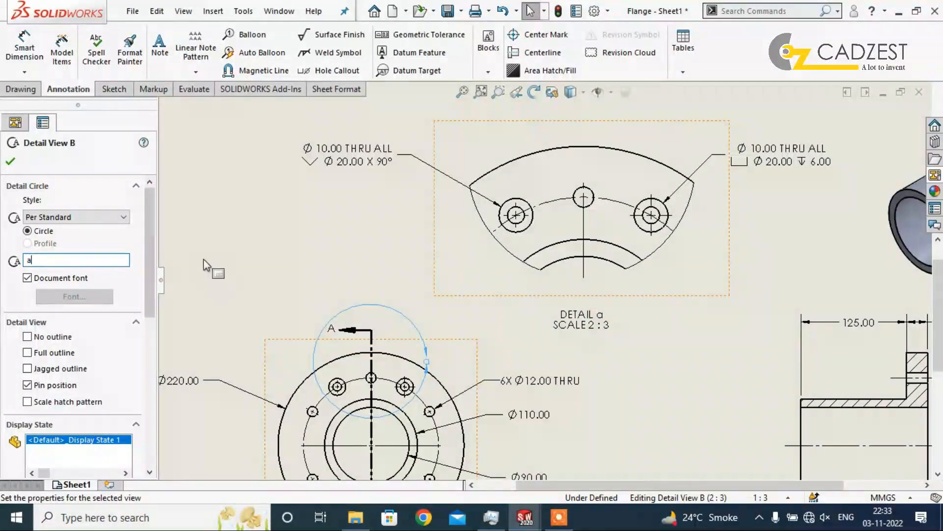
pyautogui.click(235, 241)
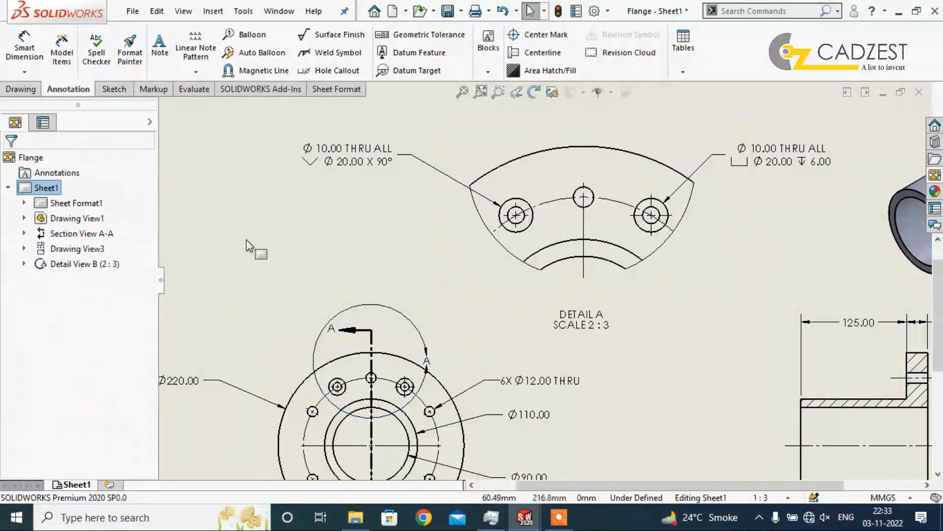
# Move the front view slightly down on the sheet, together with its aligned section view.
pyautogui.scroll(8, 594, 314)
pyautogui.scroll(5, 523, 365)
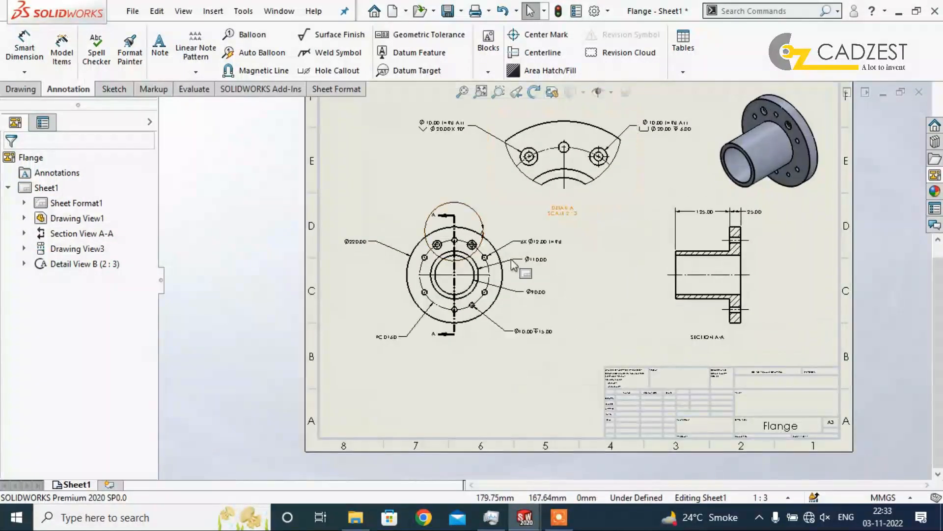
pyautogui.click(480, 338)
pyautogui.moveTo(480, 339); pyautogui.dragTo(482, 352)
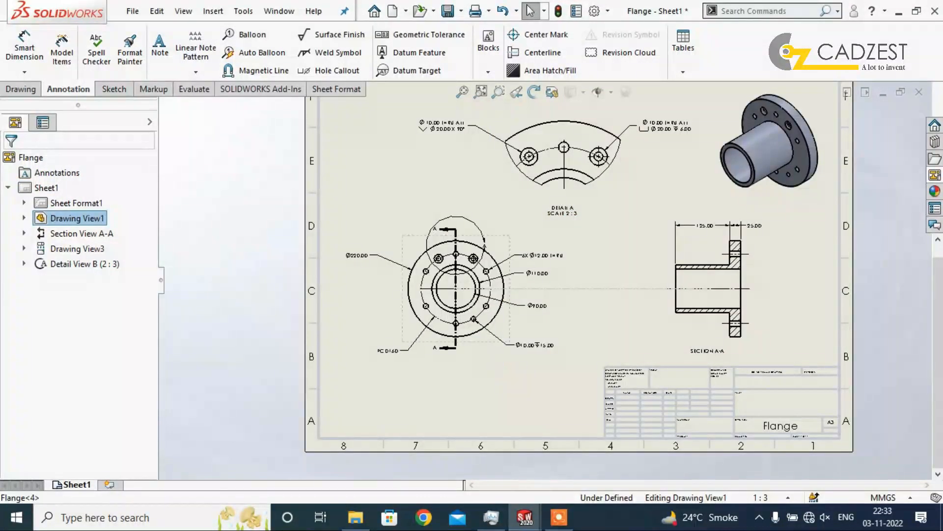
# Add a note reading "Flange Detail Drawing" in the title block's TITLE field.
pyautogui.scroll(3, 798, 363)
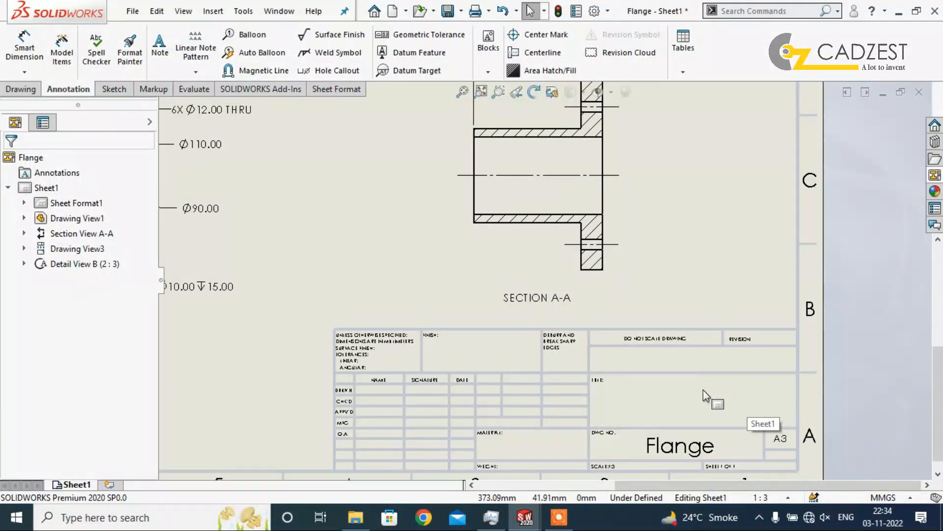
pyautogui.scroll(1, 703, 390)
pyautogui.click(160, 54)
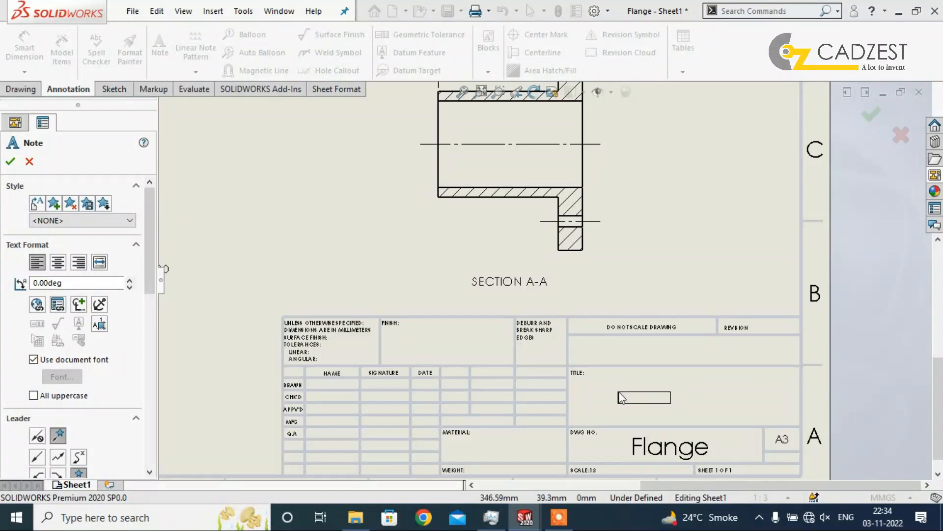
pyautogui.click(620, 396)
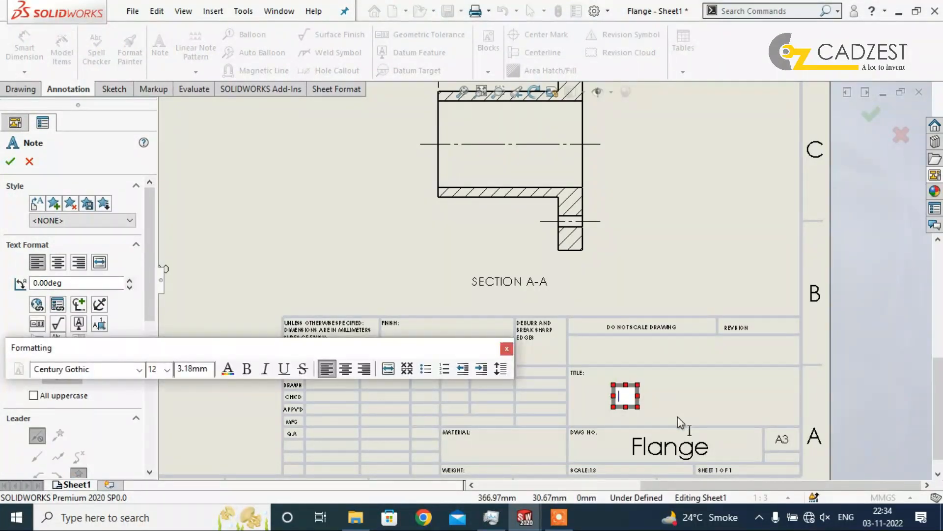
pyautogui.write('Flange Detail Drawing')
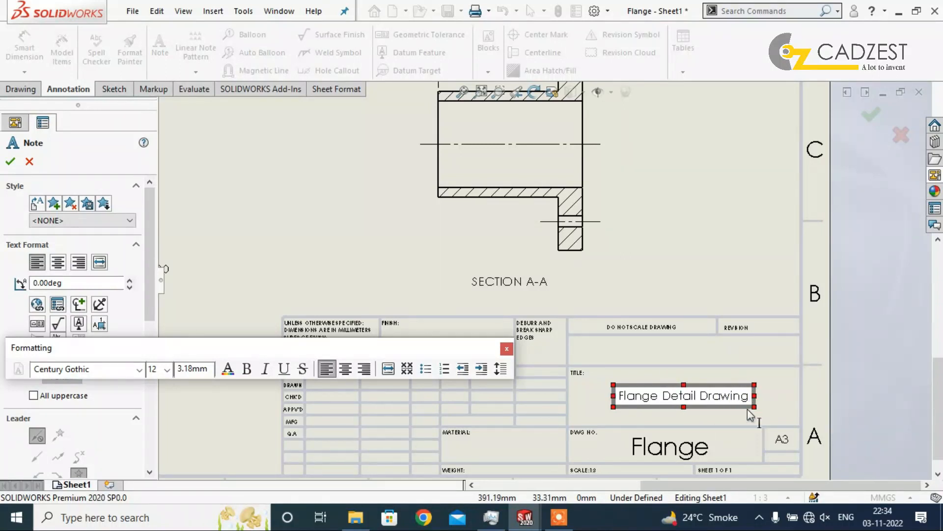
pyautogui.click(653, 258)
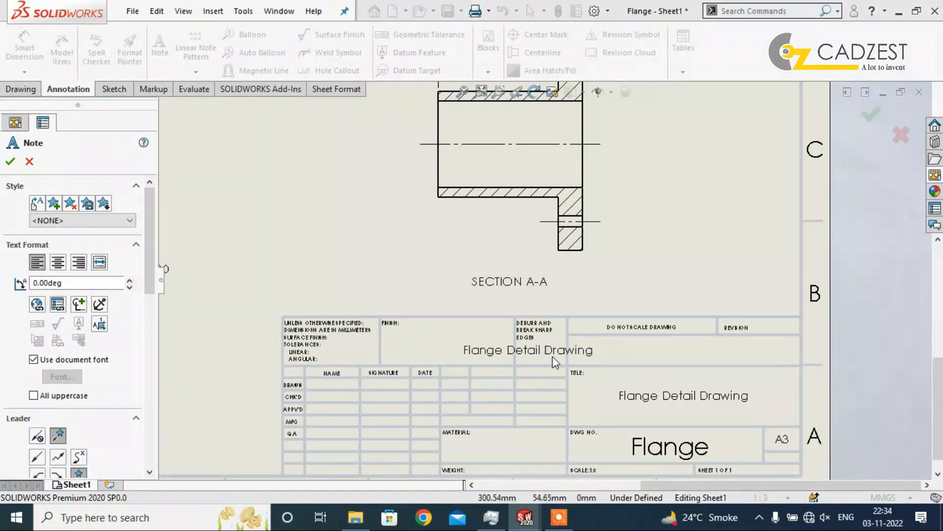
pyautogui.scroll(5, 607, 372)
pyautogui.scroll(-3, 238, 323)
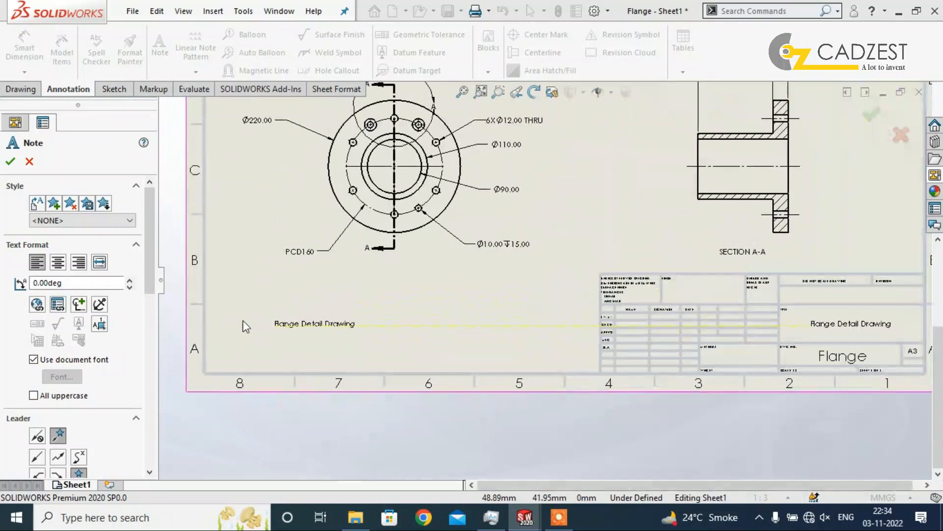
pyautogui.scroll(-2, 632, 314)
pyautogui.press('Escape')
# Place a note reading "CADZEST" in the NAME cell of the title block's DRAWN row.
pyautogui.scroll(-3, 786, 339)
pyautogui.scroll(-1, 592, 200)
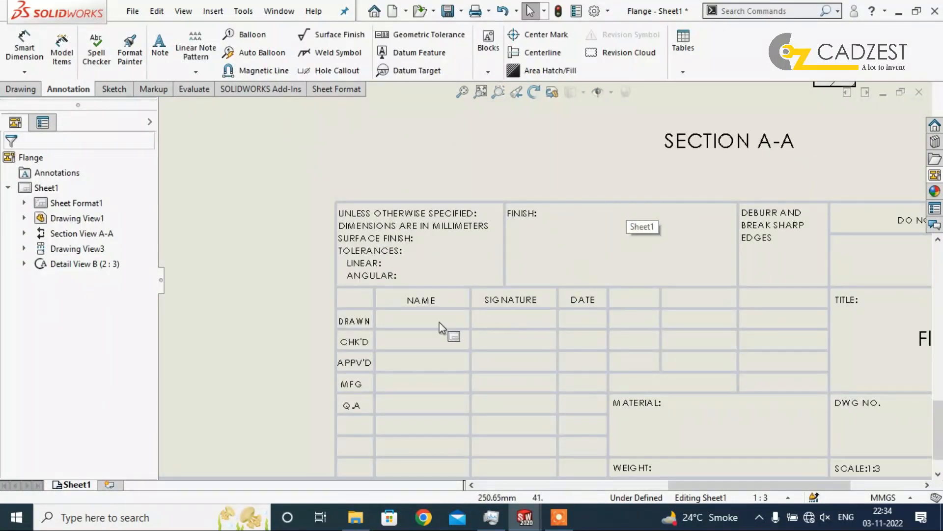
pyautogui.press('Return')
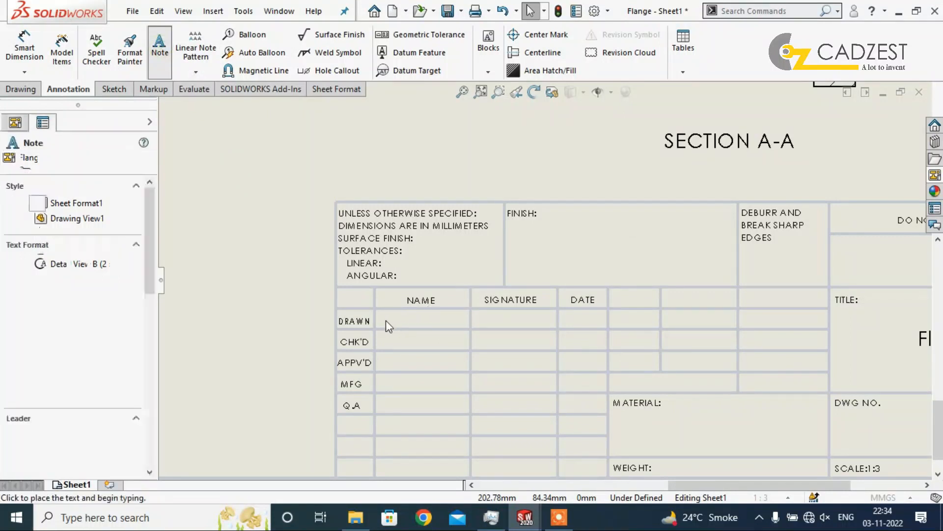
pyautogui.click(388, 311)
pyautogui.click(378, 319)
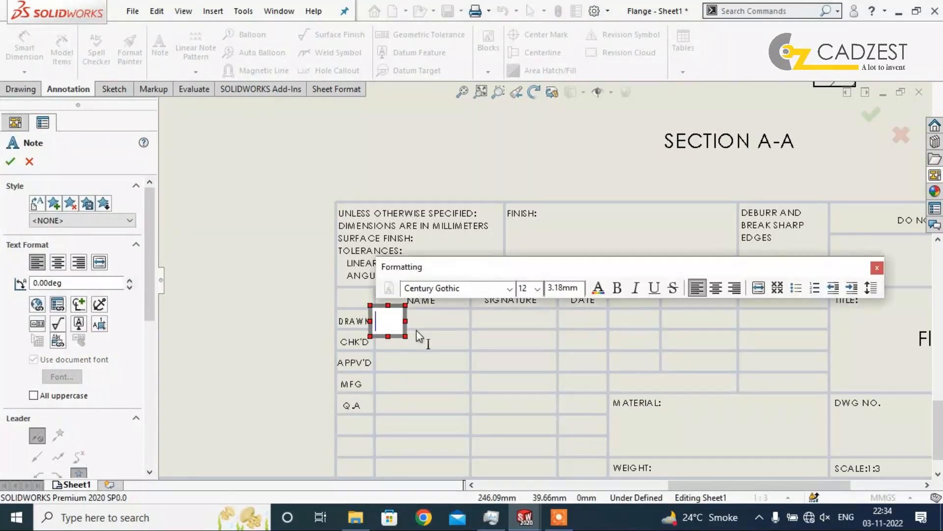
pyautogui.write('CDA')
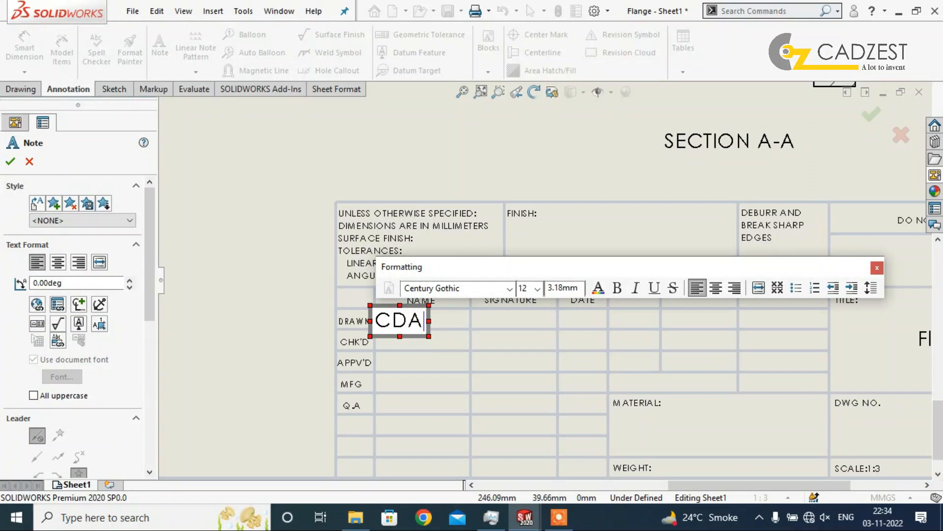
pyautogui.press('BackSpace')
pyautogui.press('BackSpace')
pyautogui.write('ADZEST')
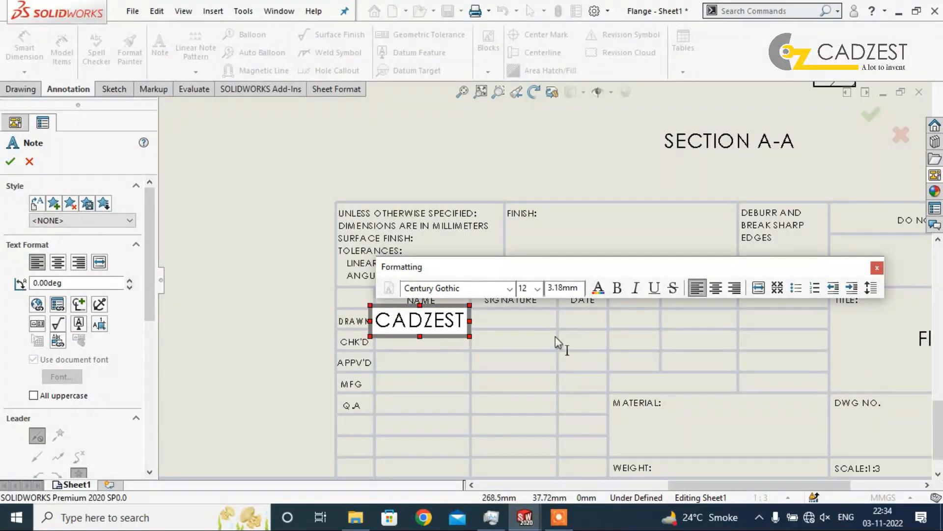
# Set the CADZEST note's font size to 10 and centre it within its NAME cell.
pyautogui.doubleClick(443, 322)
pyautogui.click(538, 289)
pyautogui.click(520, 320)
pyautogui.click(508, 326)
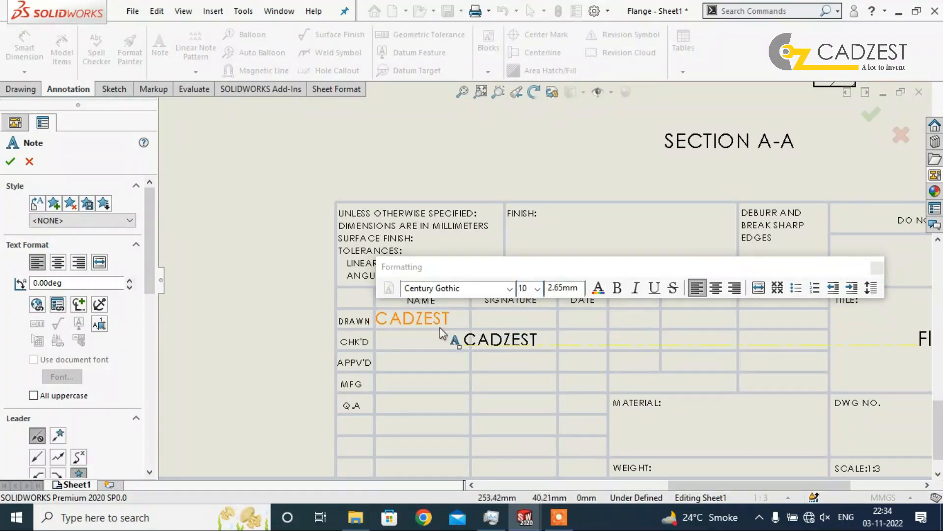
pyautogui.press('Escape')
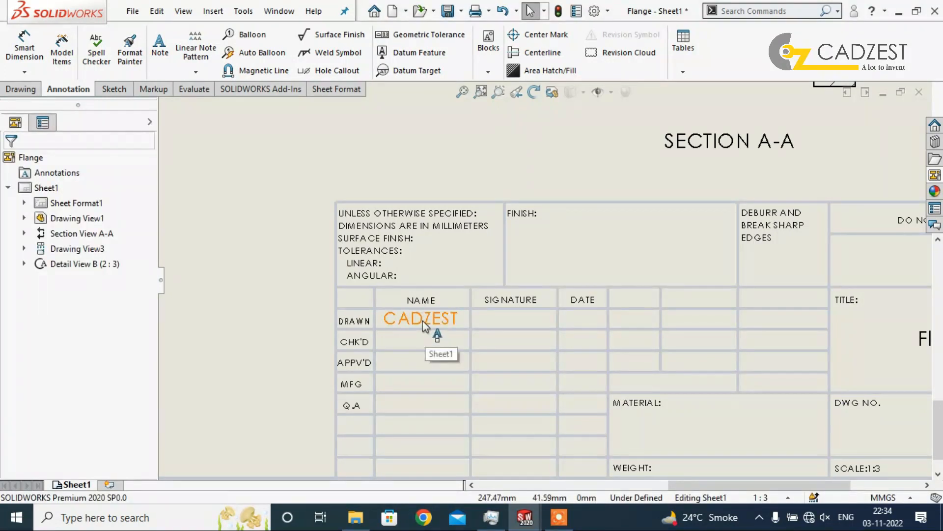
# Review the title block entries and the layout of all views on the whole sheet.
pyautogui.scroll(1, 399, 360)
pyautogui.scroll(1, 399, 361)
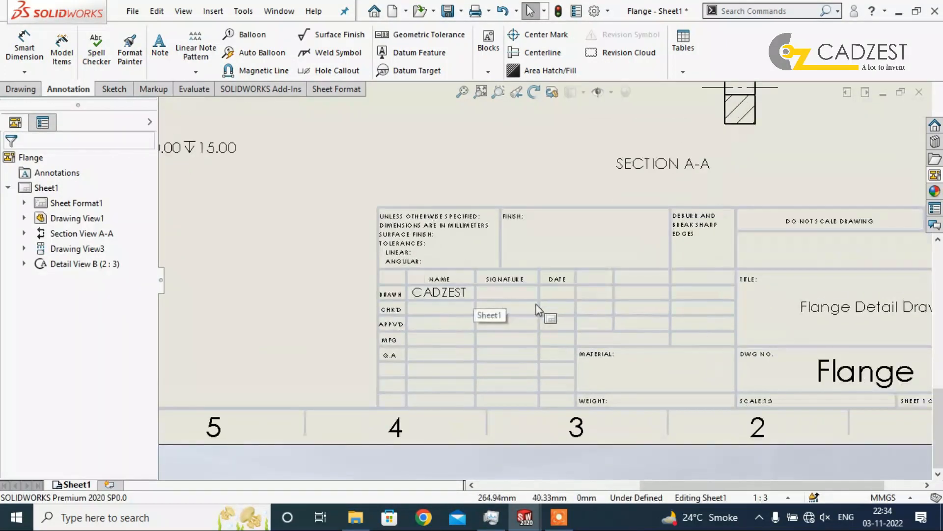
pyautogui.scroll(3, 634, 326)
pyautogui.scroll(-2, 625, 304)
pyautogui.moveTo(650, 345); pyautogui.dragTo(553, 336, button='middle')
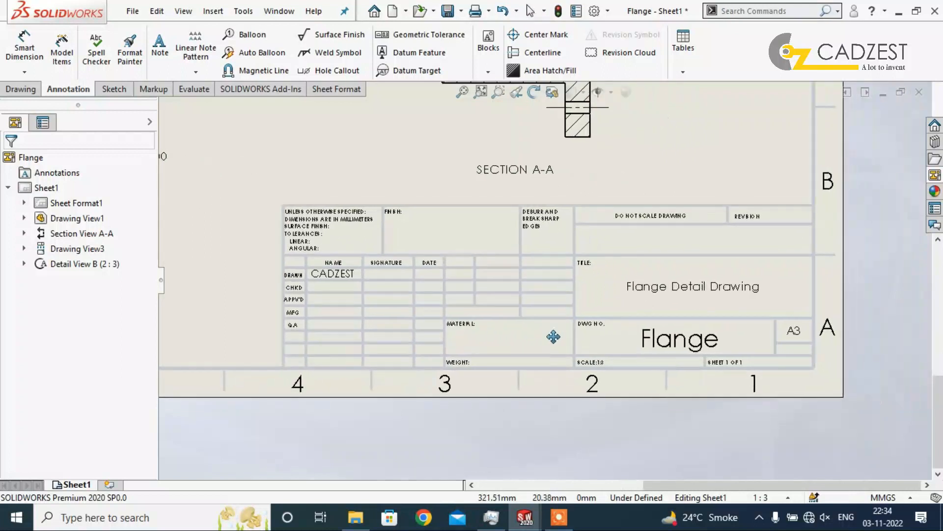
pyautogui.scroll(-1, 540, 350)
pyautogui.scroll(4, 550, 364)
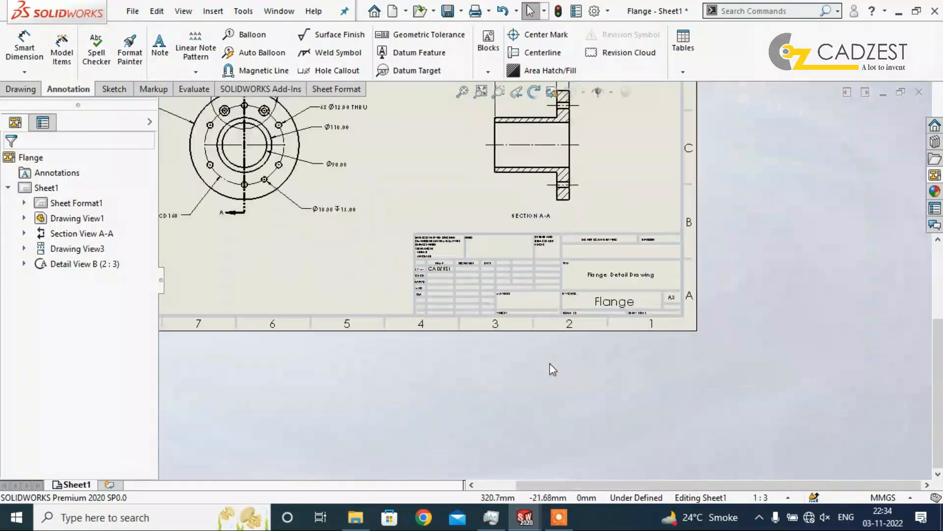
pyautogui.scroll(3, 550, 364)
pyautogui.scroll(2, 473, 136)
pyautogui.scroll(-3, 463, 122)
pyautogui.scroll(-1, 545, 256)
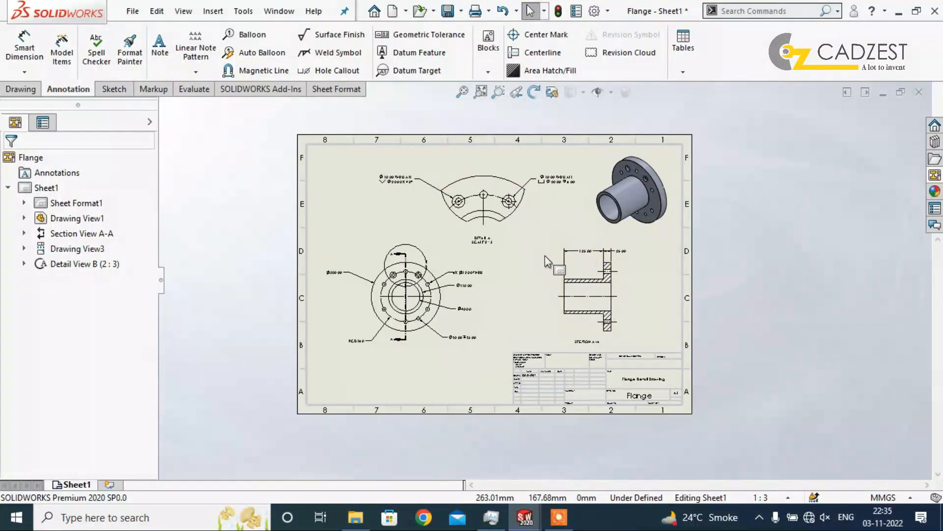
# Save the drawing, updating its views before the save.
pyautogui.click(133, 10)
pyautogui.click(148, 107)
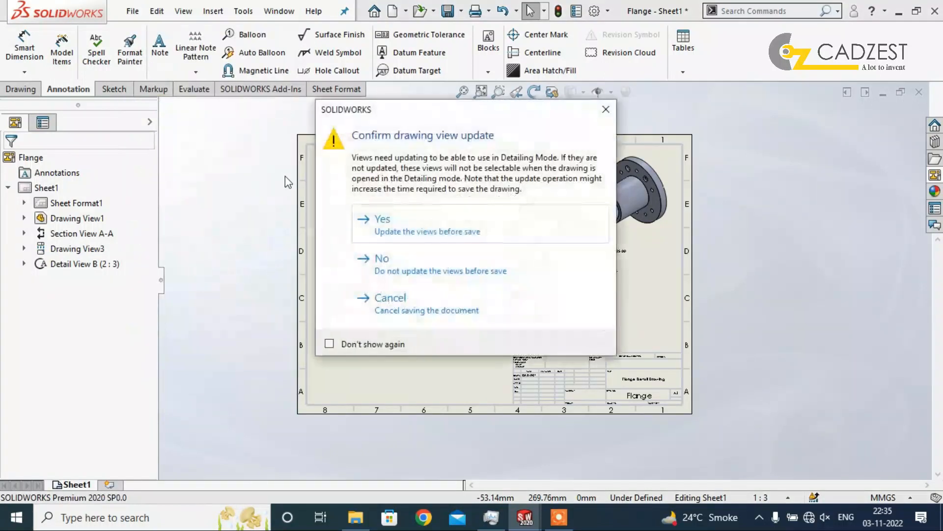
pyautogui.click(421, 216)
pyautogui.click(132, 11)
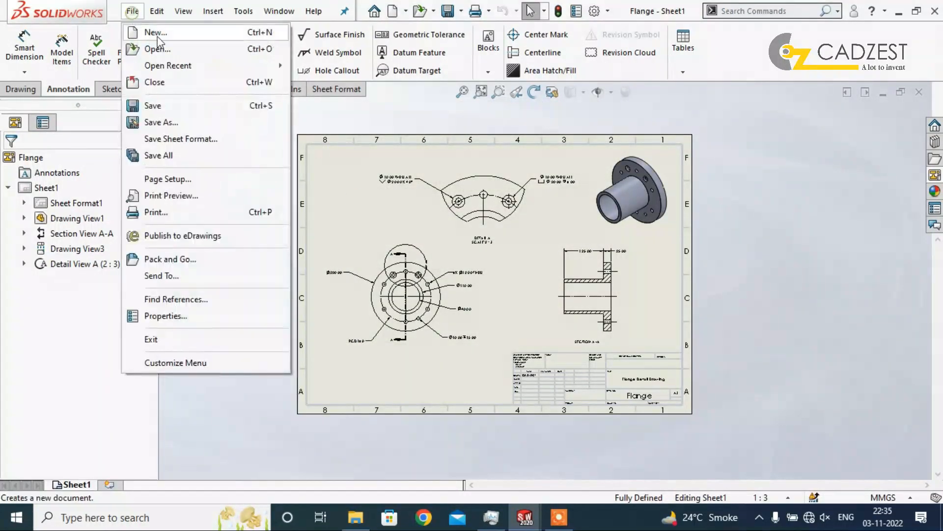
pyautogui.click(158, 37)
pyautogui.press('Escape')
# Save a copy of the drawing as an Adobe PDF named Flange in the Downloads folder.
pyautogui.click(133, 11)
pyautogui.click(161, 123)
pyautogui.click(414, 292)
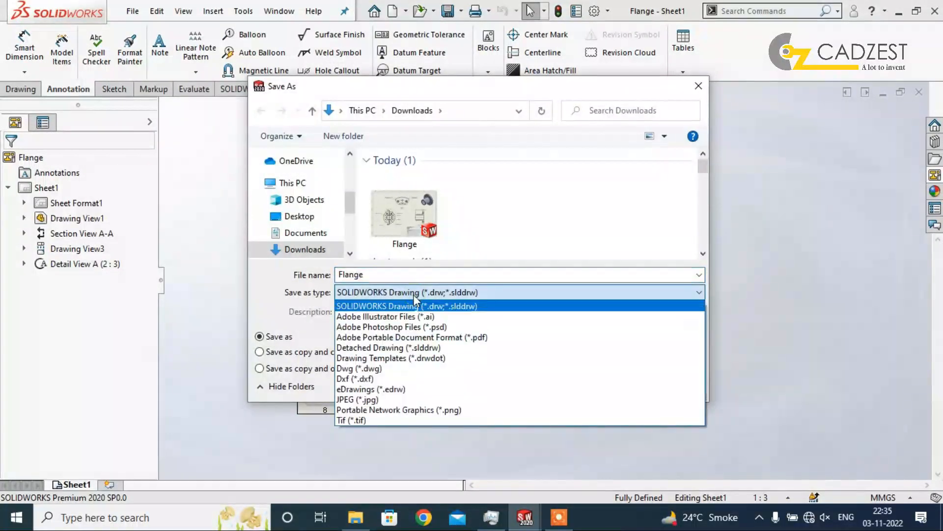
pyautogui.click(413, 337)
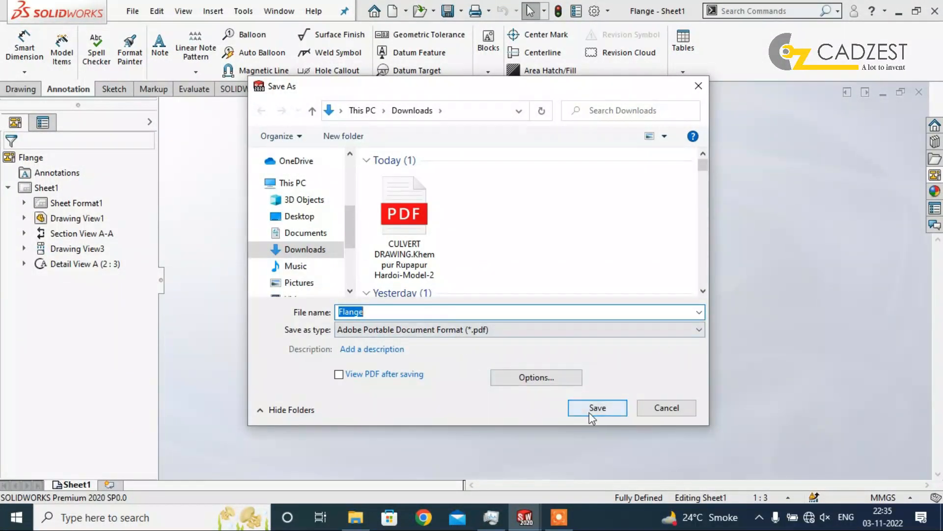
pyautogui.click(589, 408)
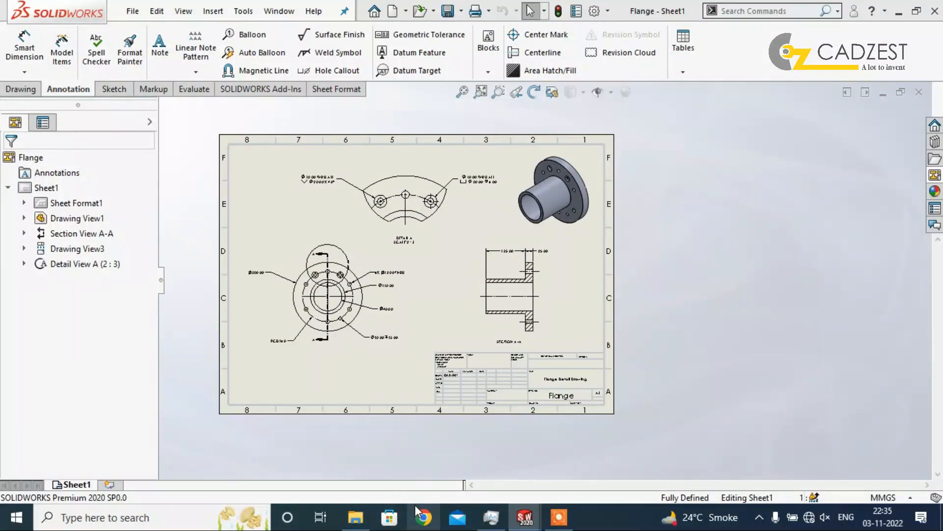
# Switch to File Explorer, open the exported Flange PDF from Downloads, check its views and title block, and close it.
pyautogui.click(355, 516)
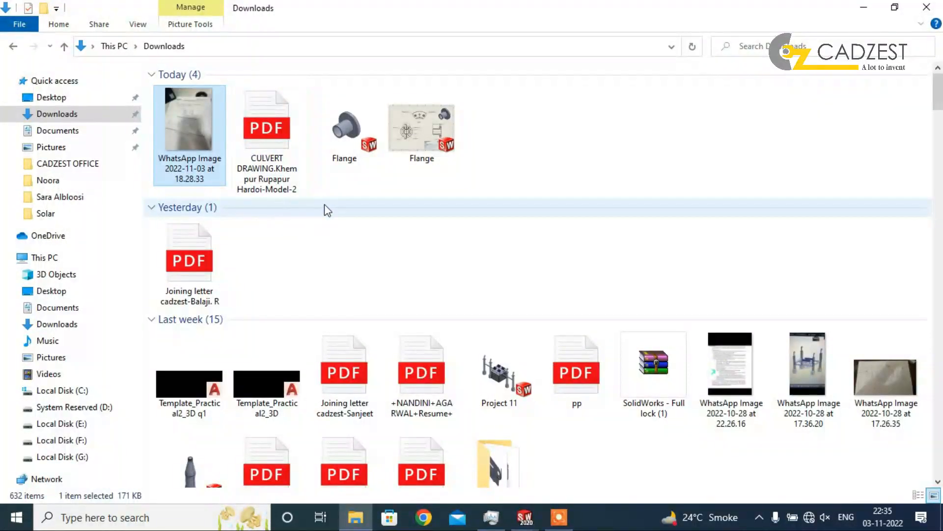
pyautogui.doubleClick(501, 129)
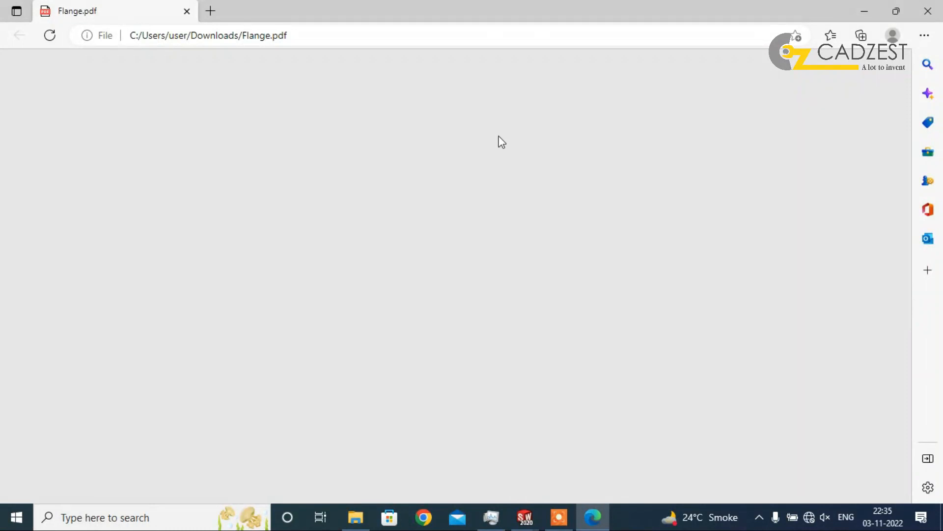
pyautogui.keyDown('ctrl'); pyautogui.scroll(-2, 524, 287); pyautogui.keyUp('ctrl')
pyautogui.scroll(-1, 506, 376)
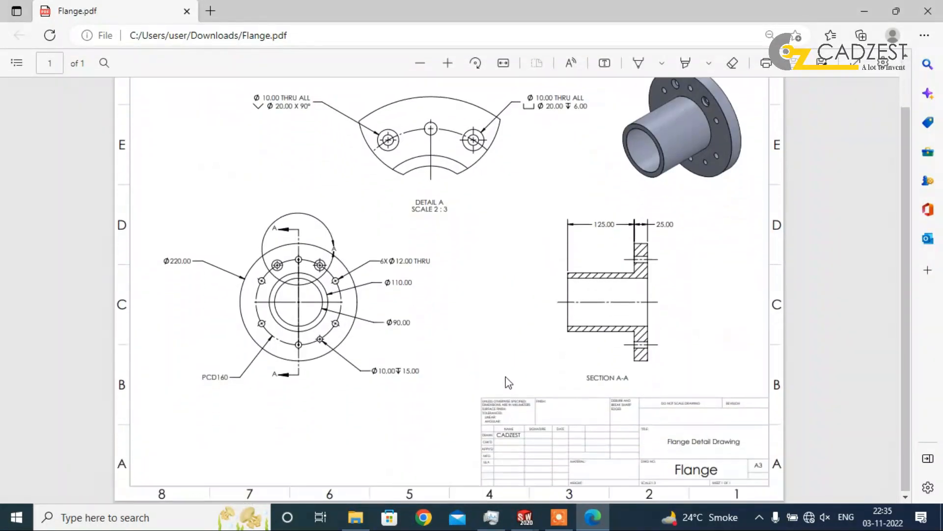
pyautogui.scroll(2, 574, 125)
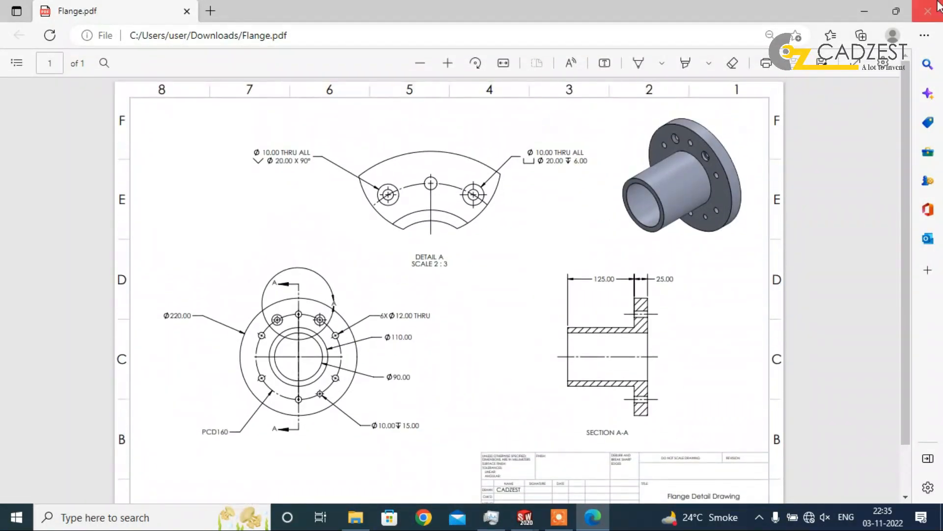
pyautogui.click(877, 15)
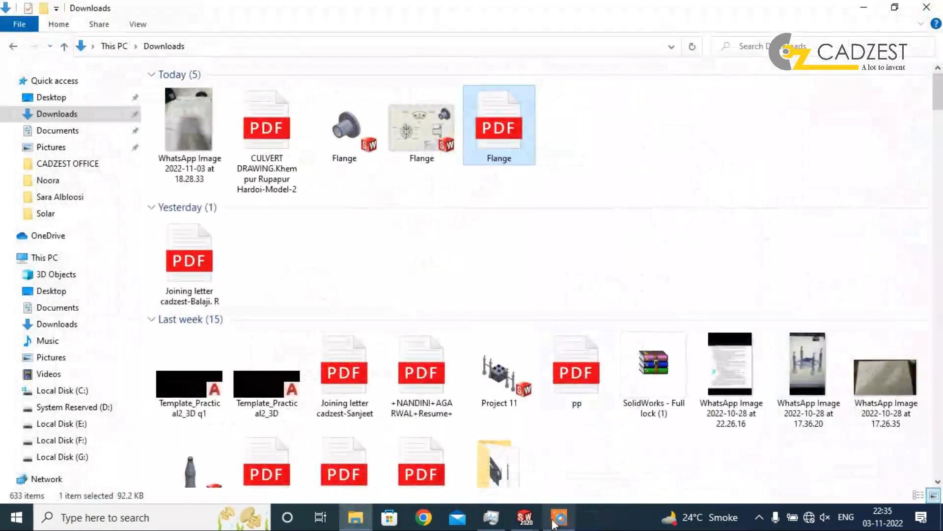